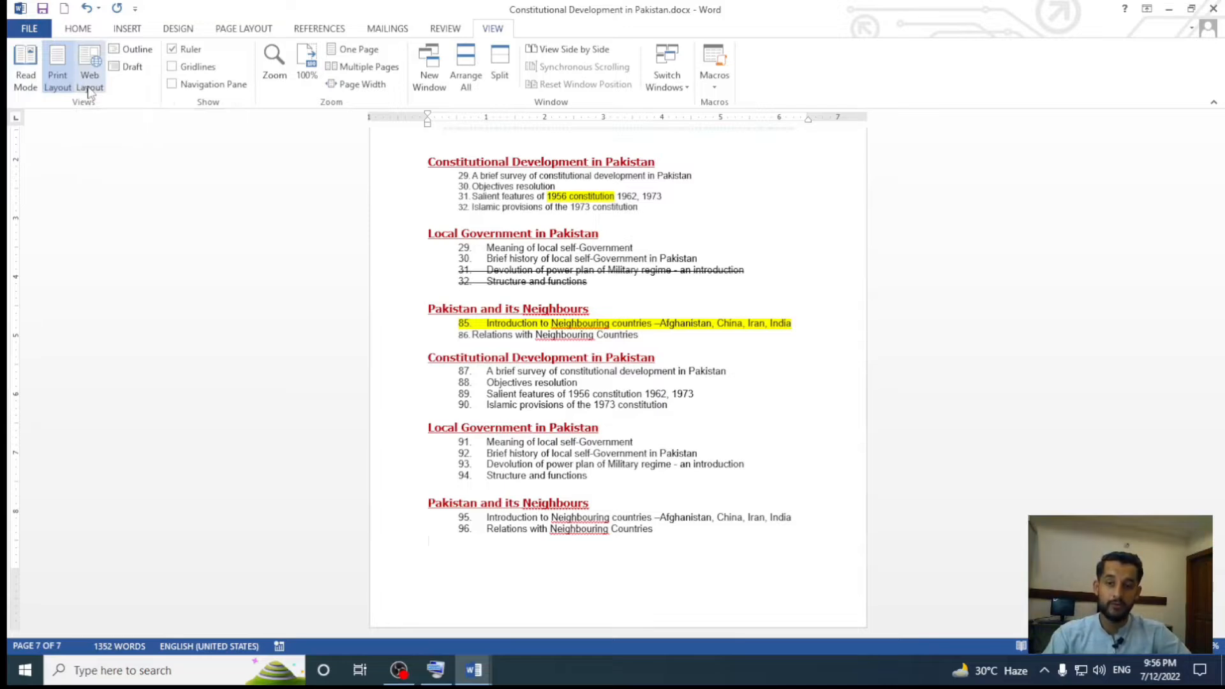
Switch the document to Web Layout view.
left_click(89, 89)
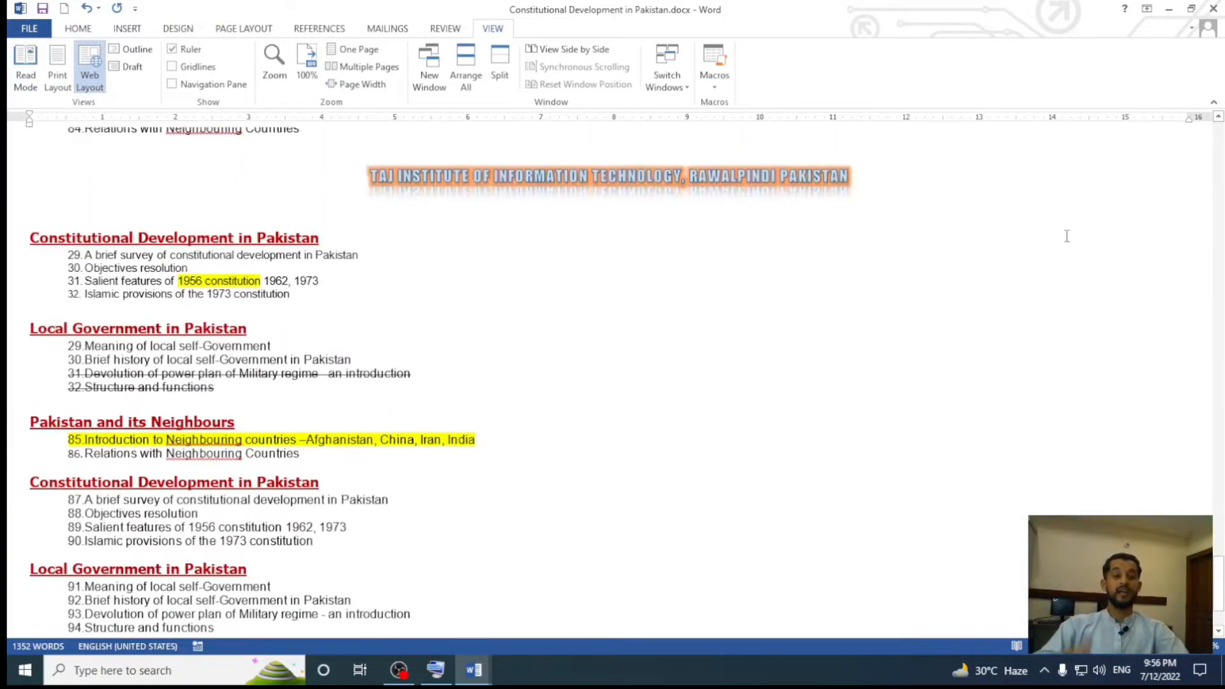
left_click_drag(1223, 576, 1220, 104)
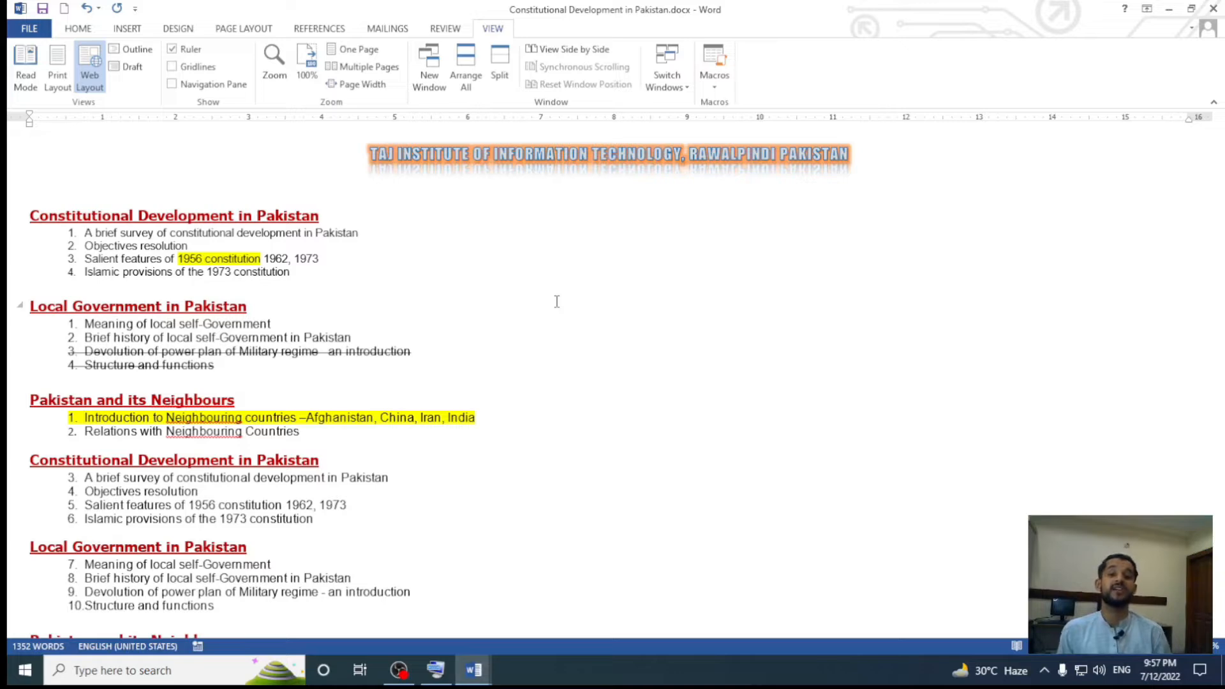
scroll(557, 302, "down", 3)
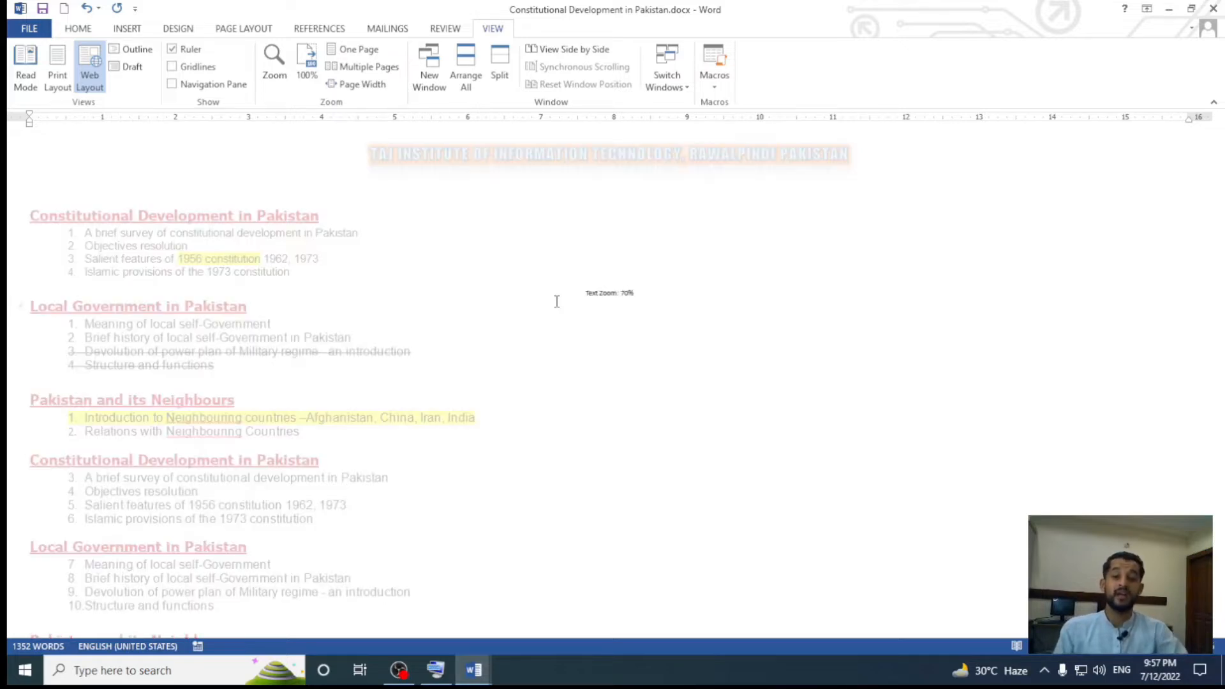
scroll(557, 301, "up", 2)
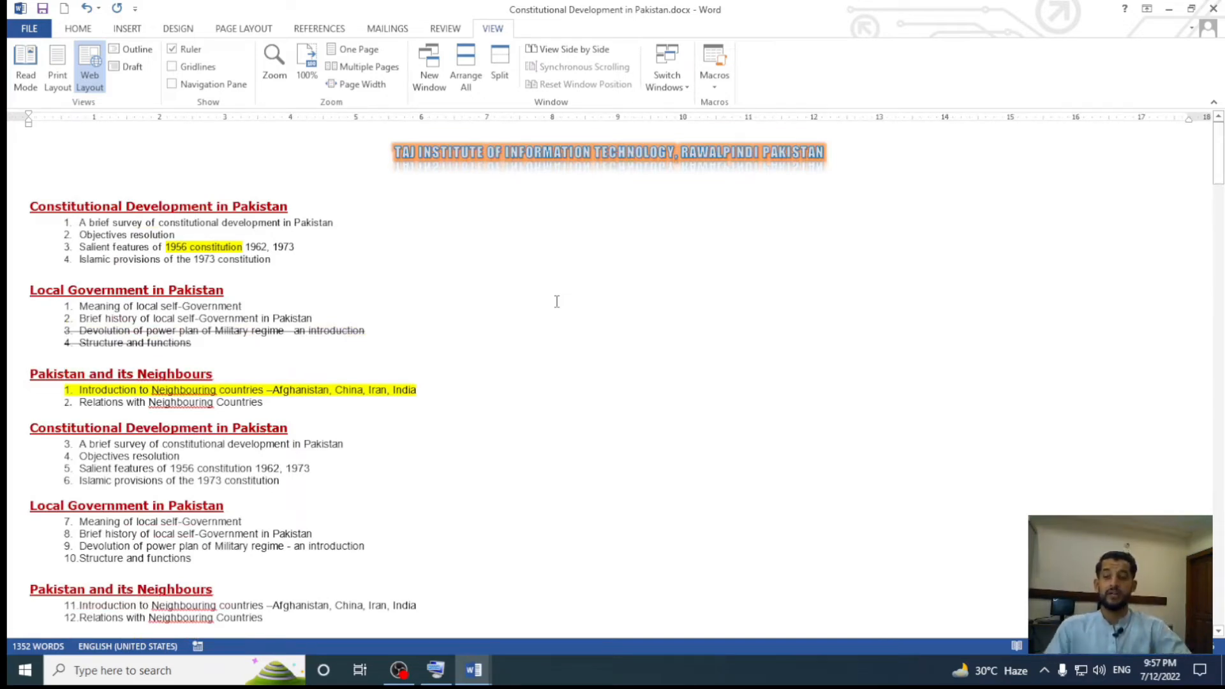
scroll(562, 300, "up", 1)
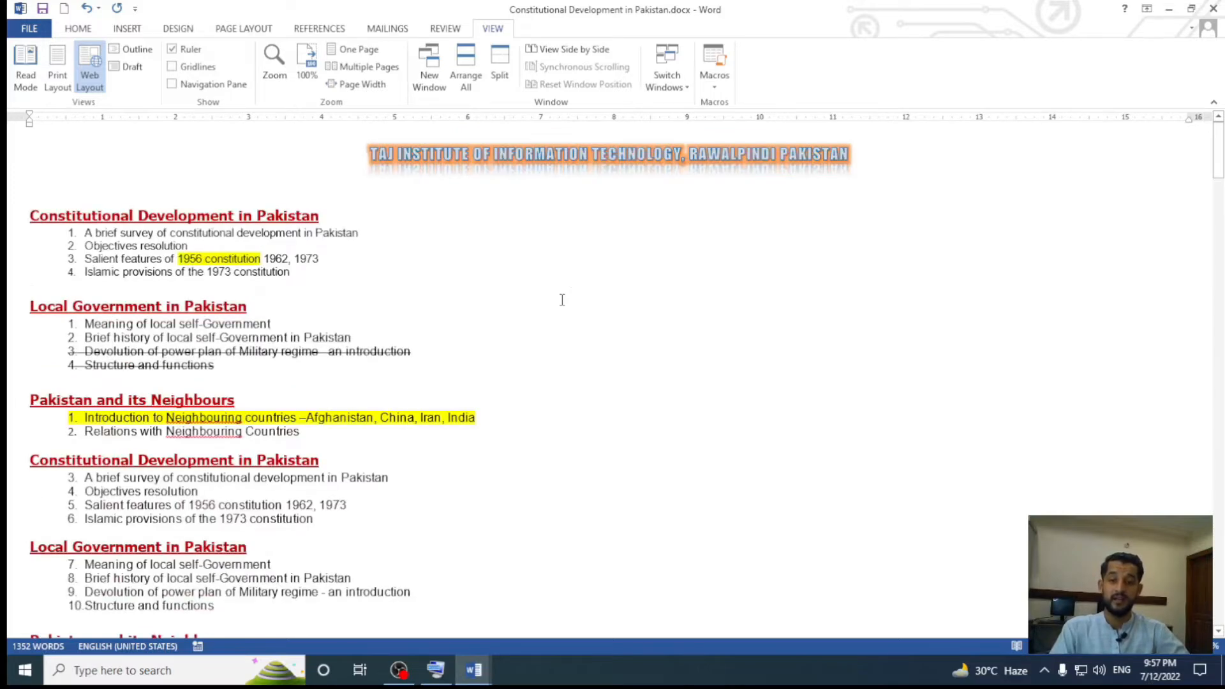
Look through the whole document to examine how its sections flow in Web Layout.
scroll(562, 299, "down", 10)
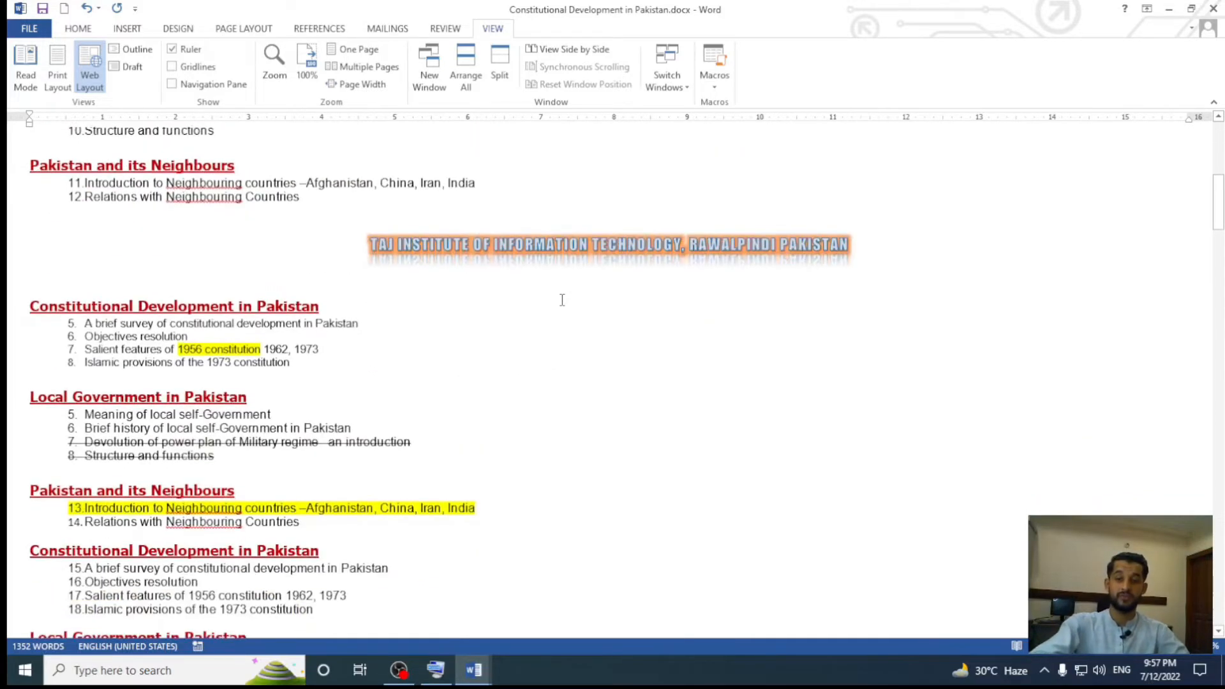
scroll(562, 300, "down", 5)
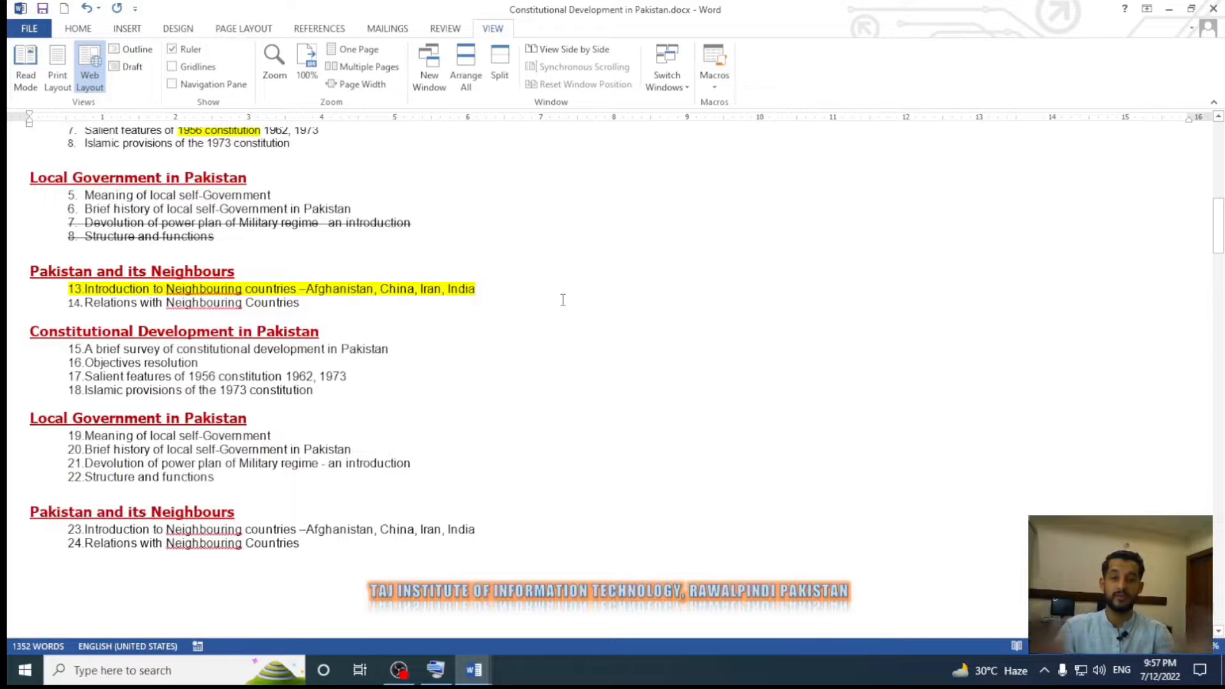
scroll(562, 300, "down", 15)
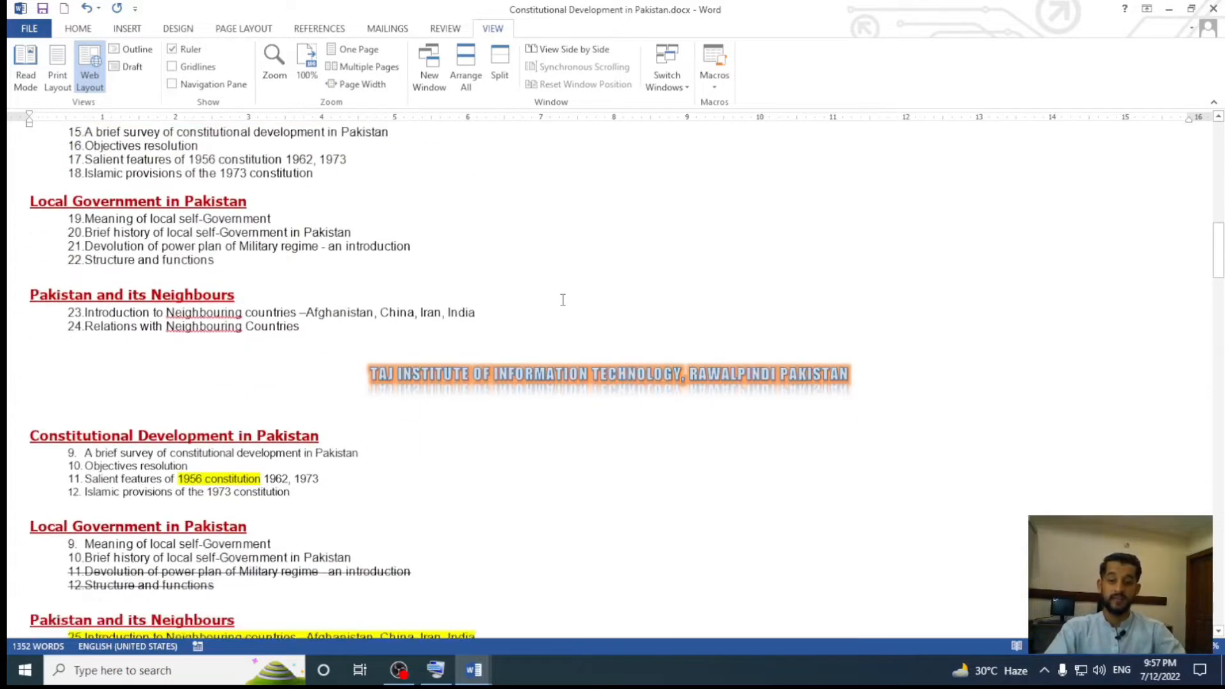
scroll(562, 300, "down", 12)
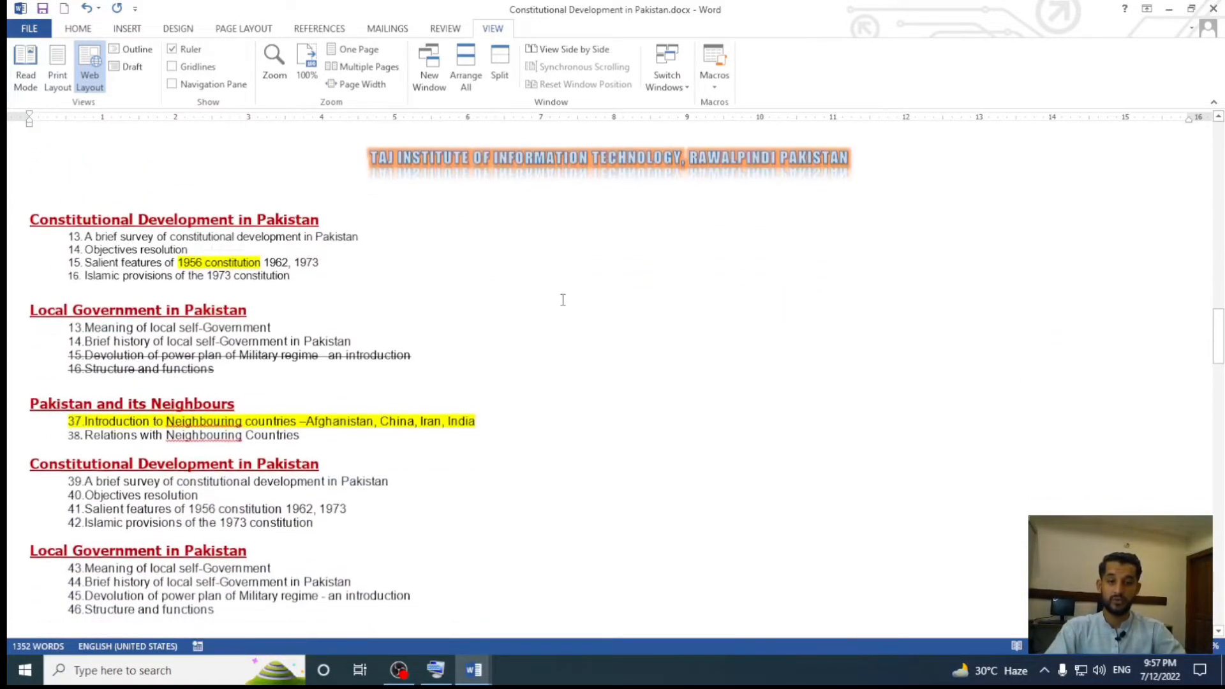
scroll(562, 299, "down", 10)
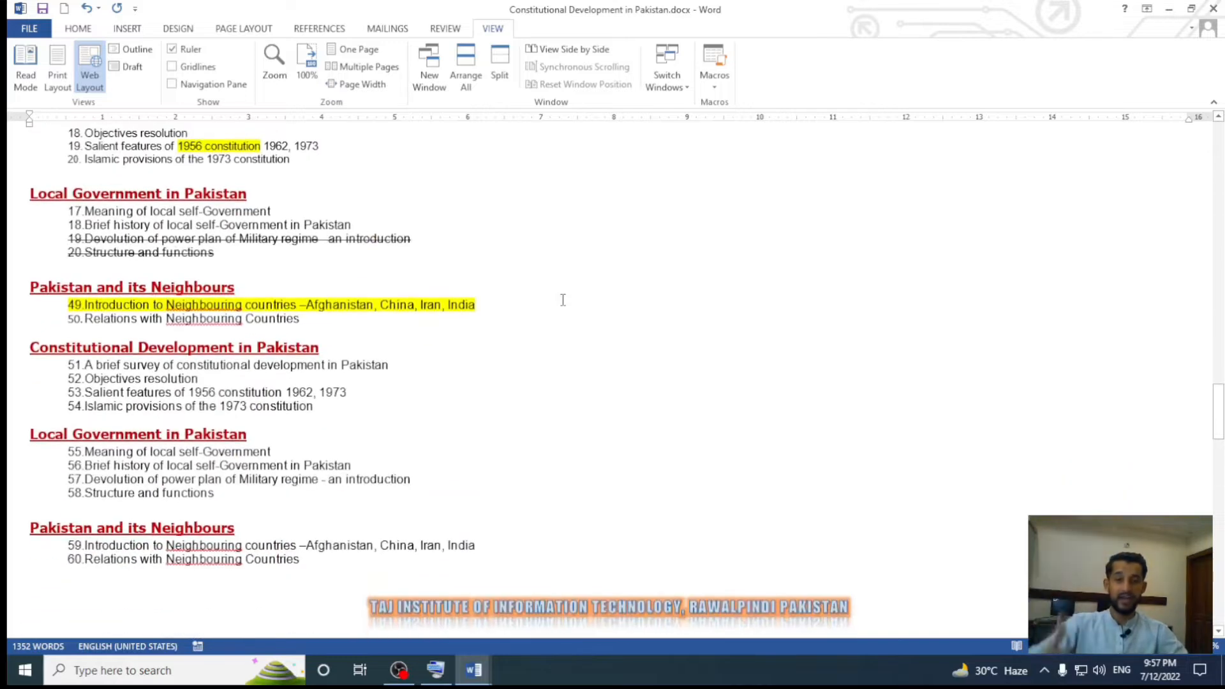
scroll(563, 300, "down", 12)
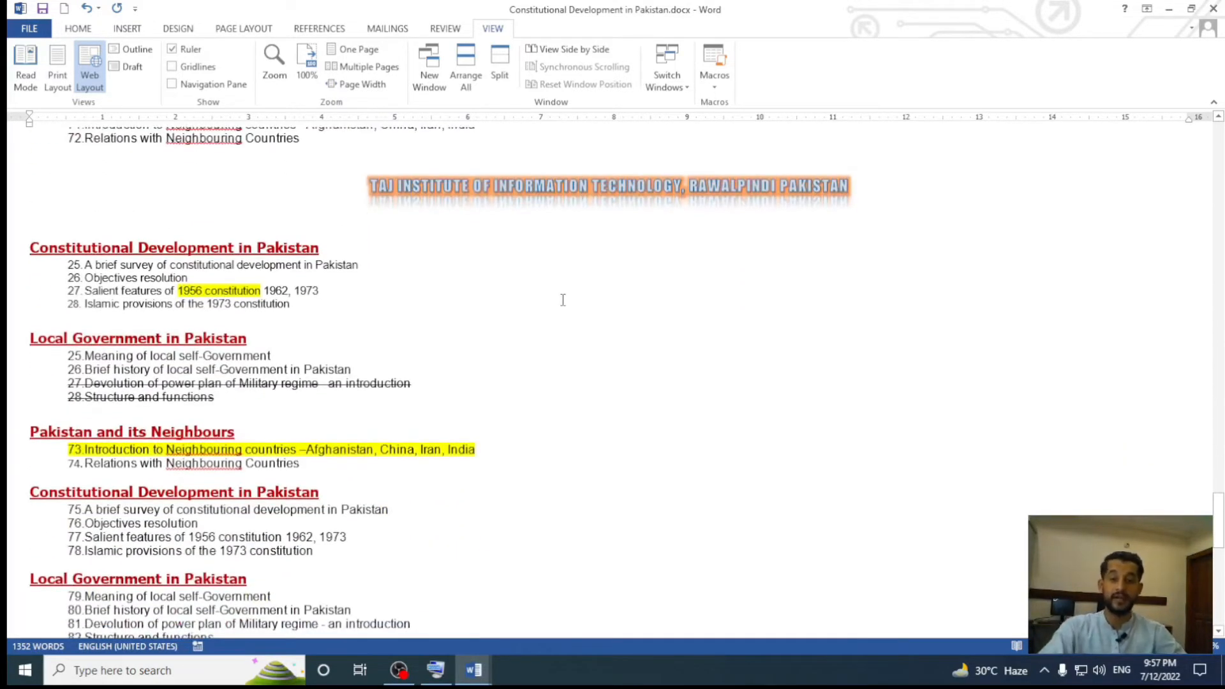
scroll(563, 300, "down", 3)
scroll(562, 300, "down", 10)
scroll(562, 300, "up", 4)
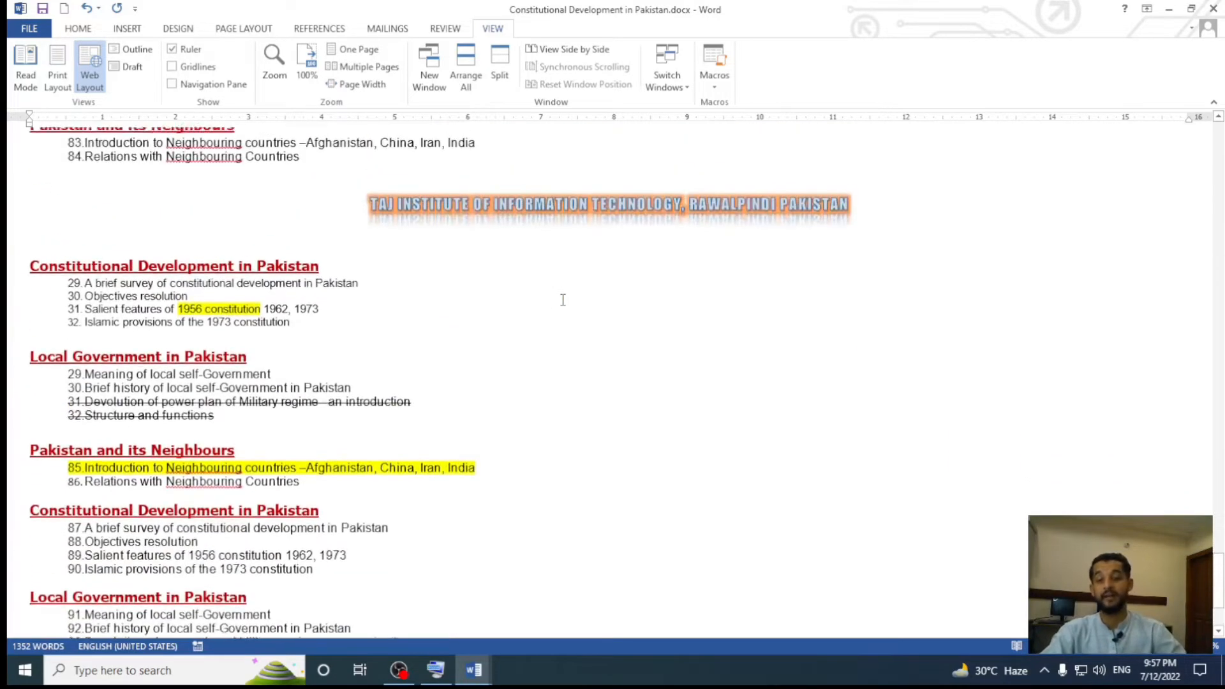
scroll(562, 300, "up", 3)
left_click_drag(1218, 522, 1214, 125)
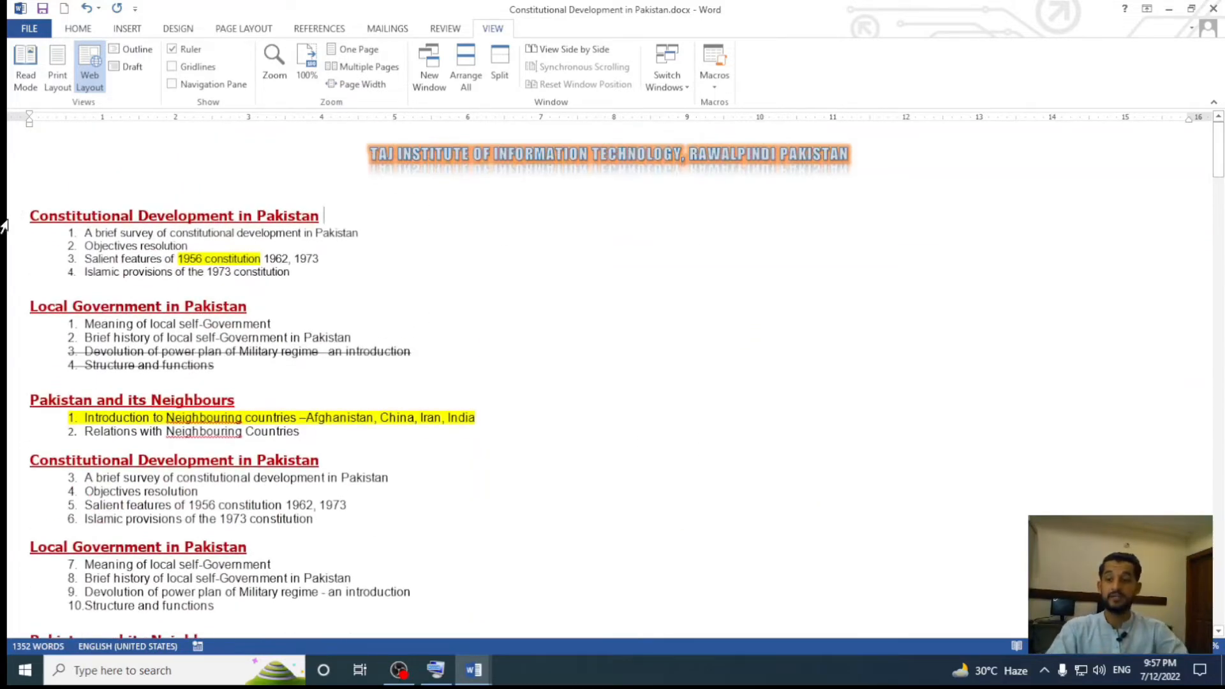
Add several blank lines above the first "Constitutional Development in Pakistan" heading and place the cursor in the empty space.
left_click(30, 215)
key("Return")
key("Return")
key("Return")
key("Return")
key("Return")
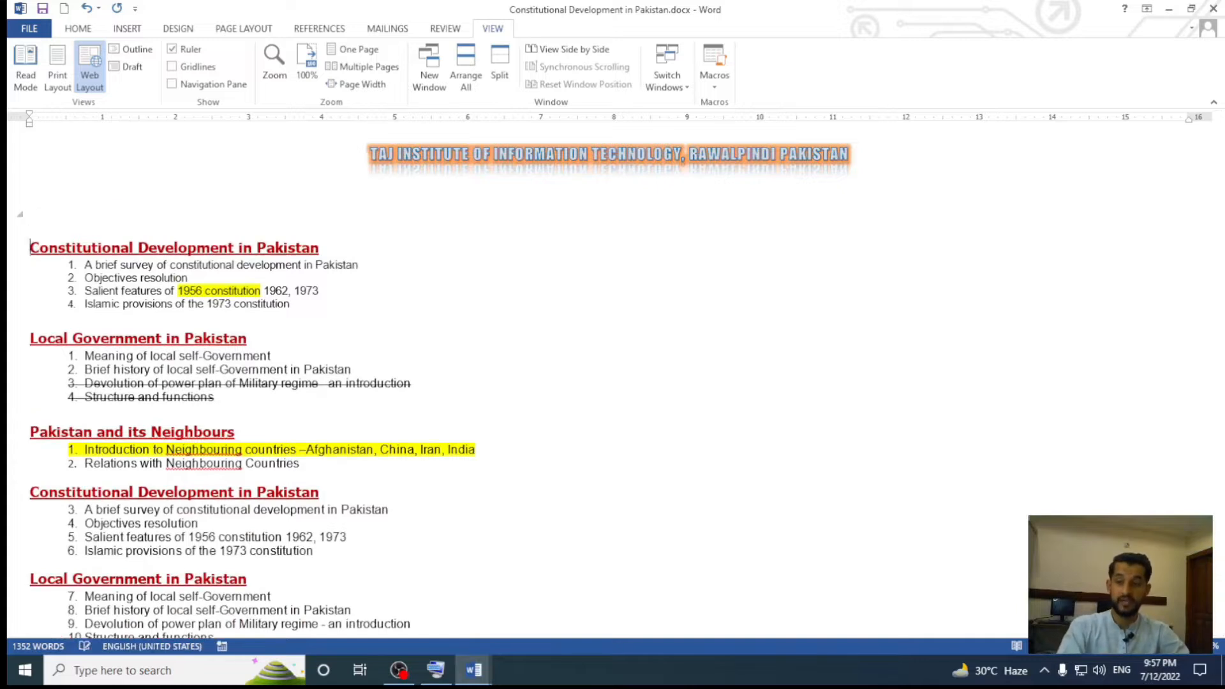
key("Return")
key("Return")
left_click(187, 239)
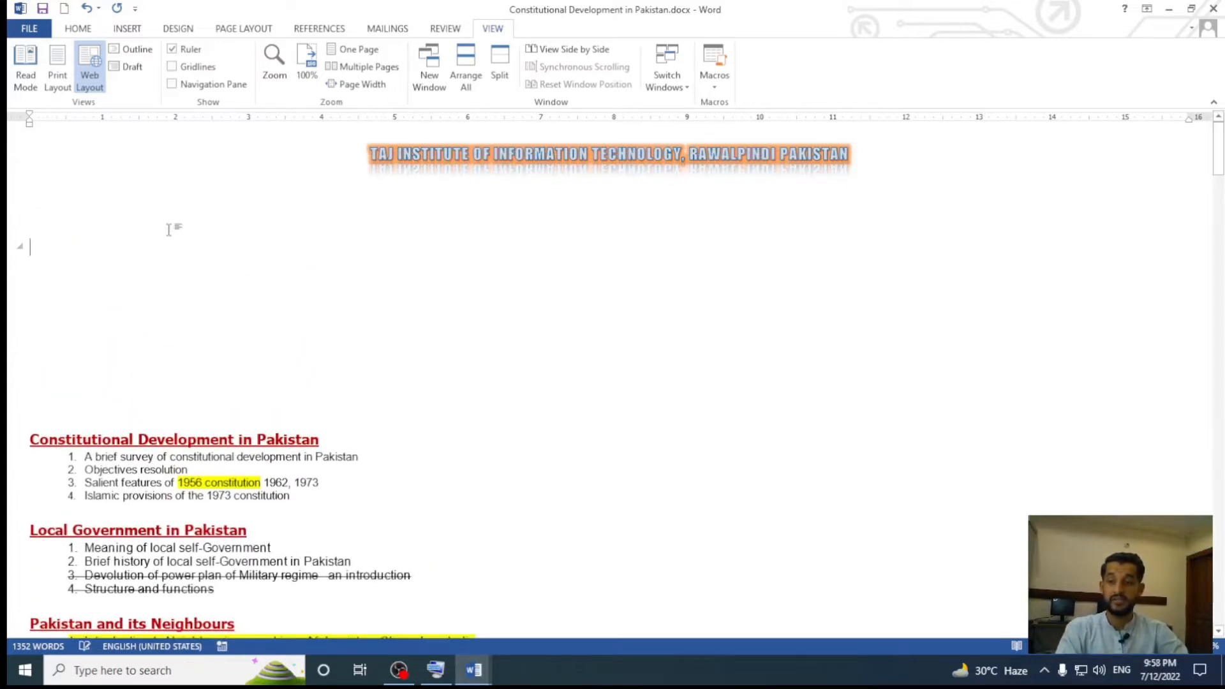
Insert a table of four columns and three rows above the first heading and widen it to about 15.5 inches.
left_click(124, 29)
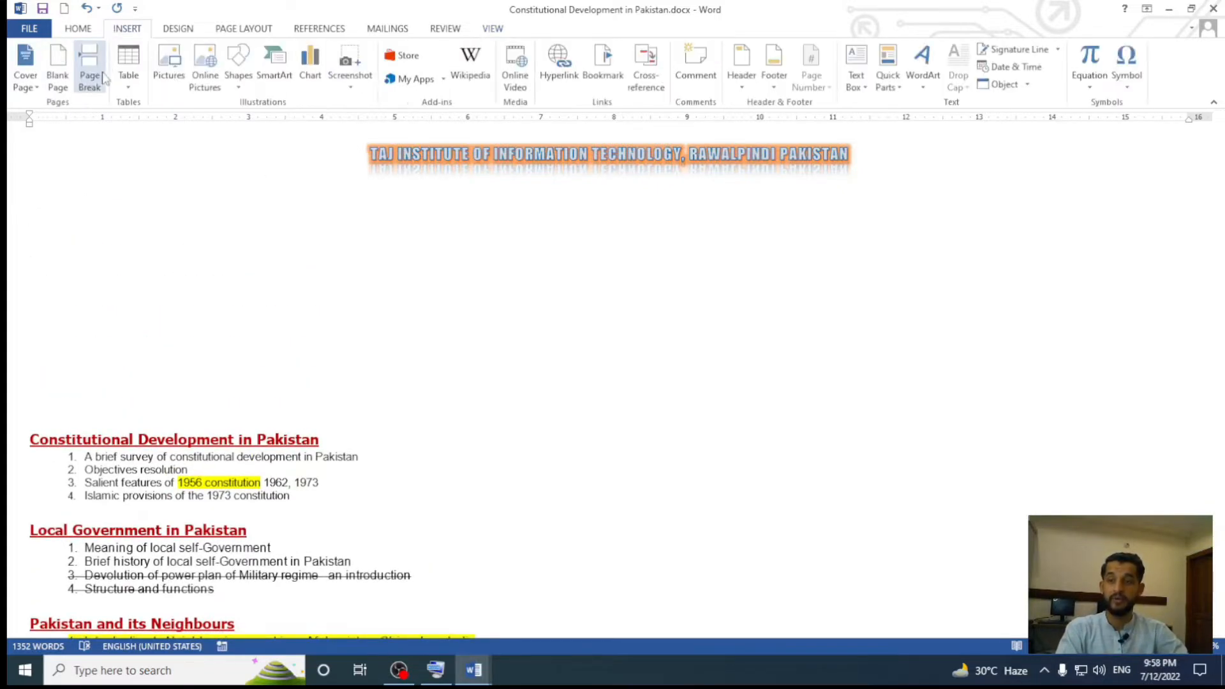
left_click(128, 80)
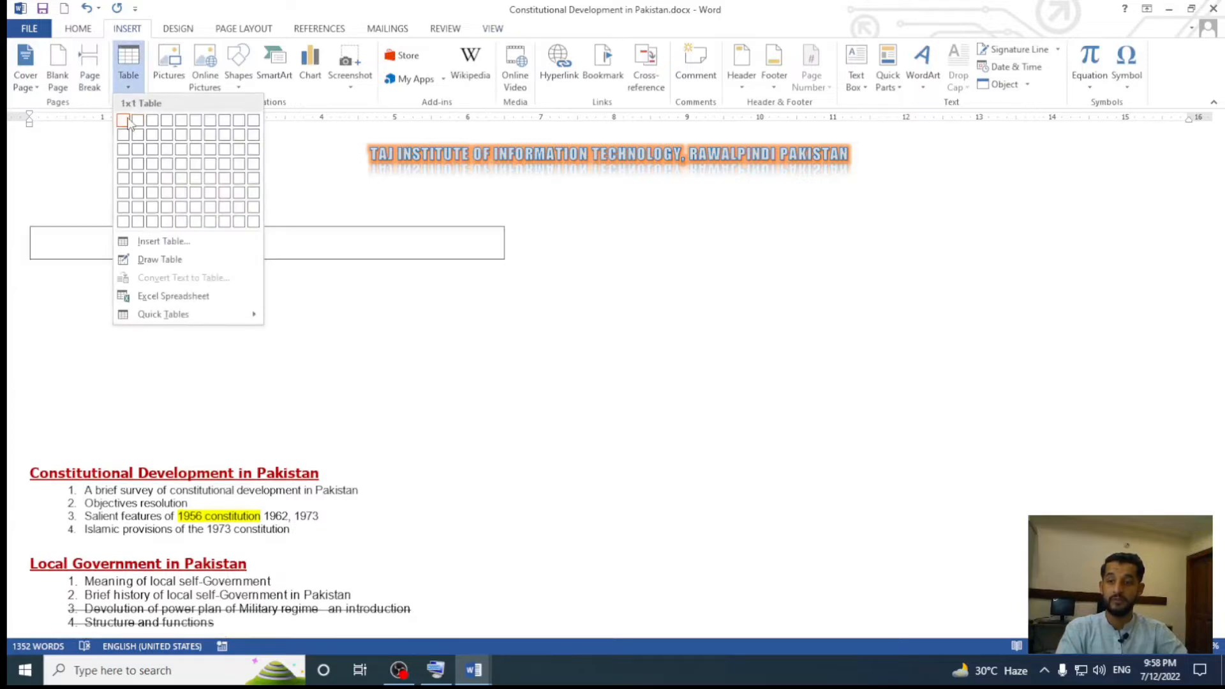
left_click(167, 148)
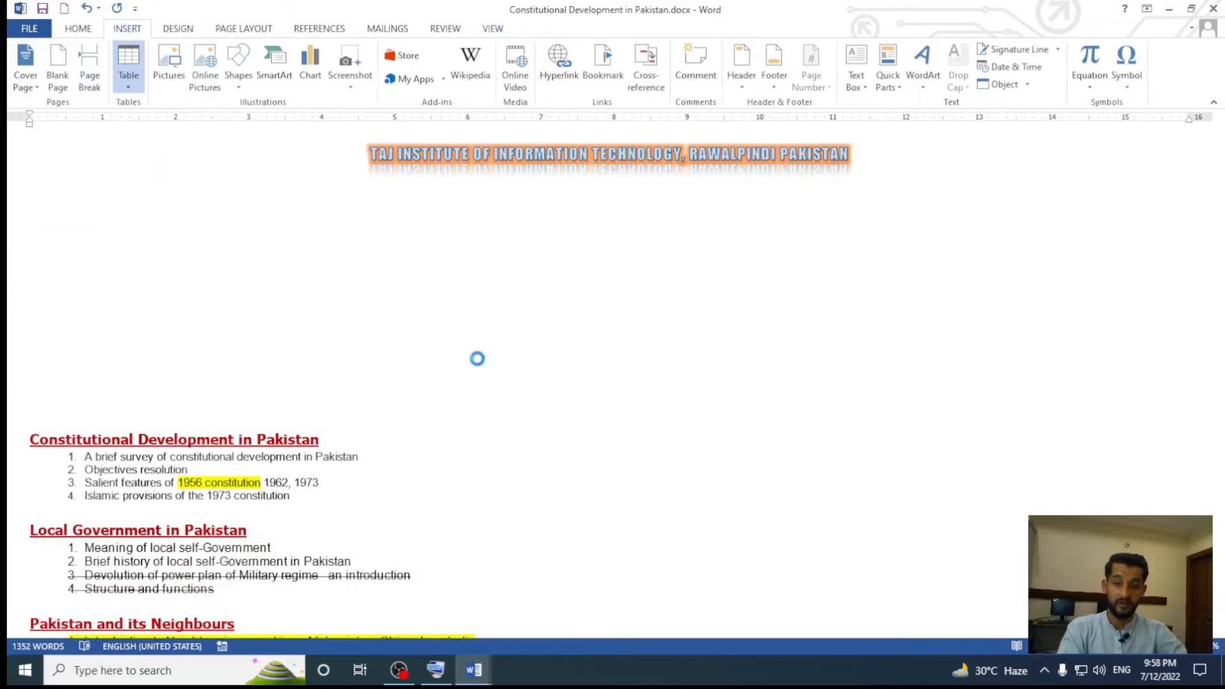
left_click_drag(507, 328, 1173, 381)
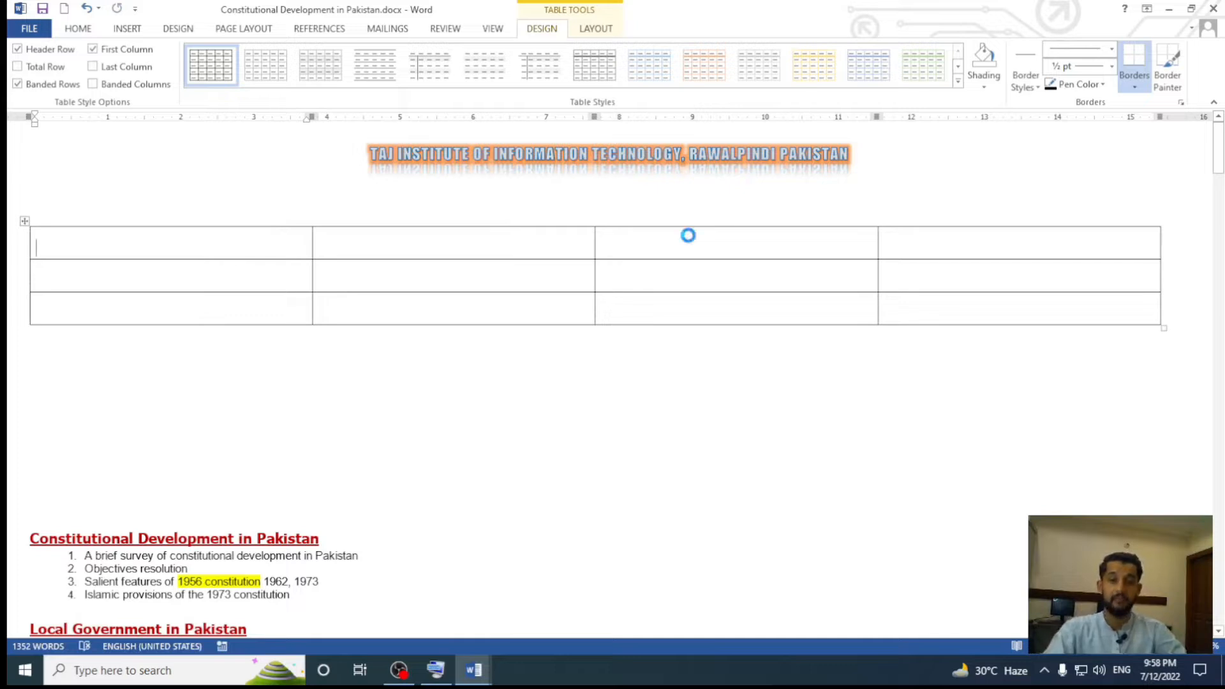
Check how the widened table fits the page in the print preview and return to the document.
key("ctrl+p")
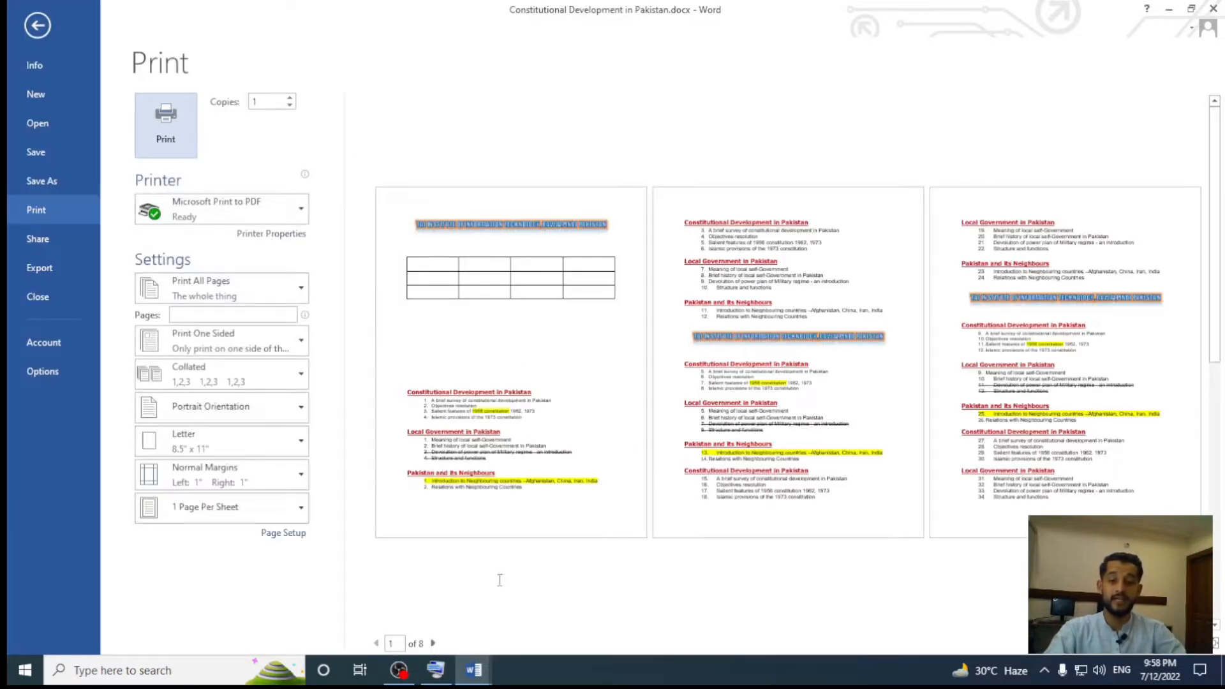
key("Escape")
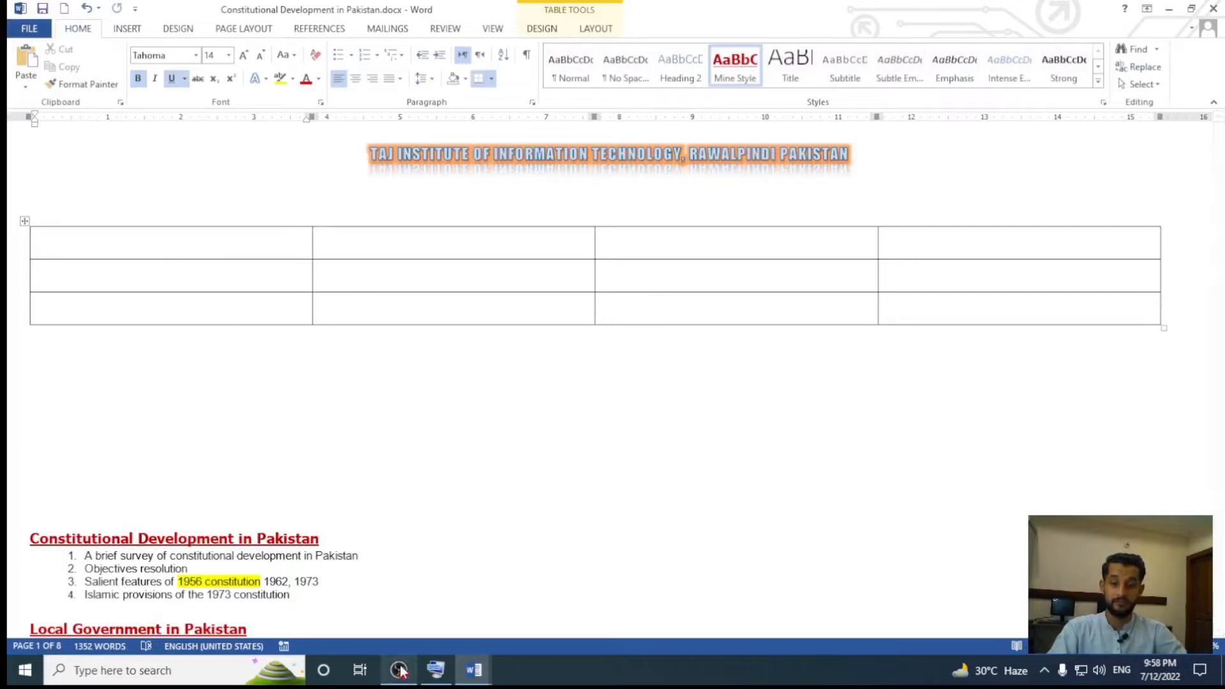
key("ctrl+p")
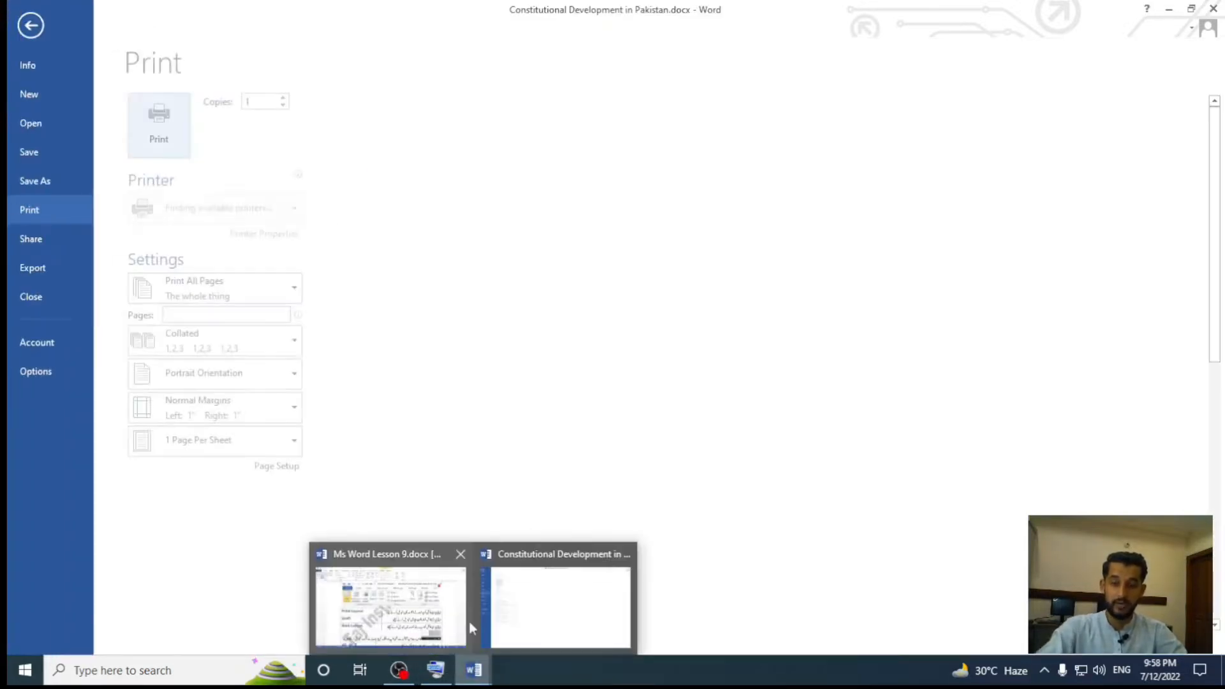
key("Escape")
Enlarge the table to about 20 inches wide with taller rows and check it in the print preview.
scroll(1086, 365, "down", 2)
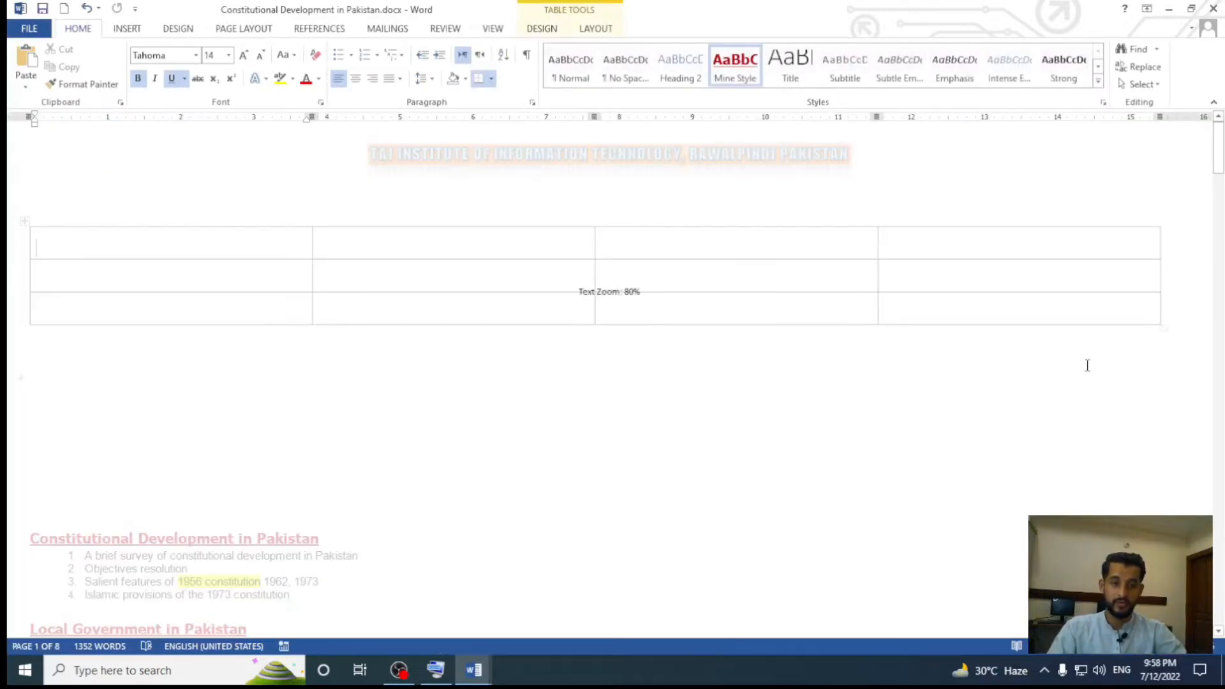
left_click_drag(944, 295, 1209, 465)
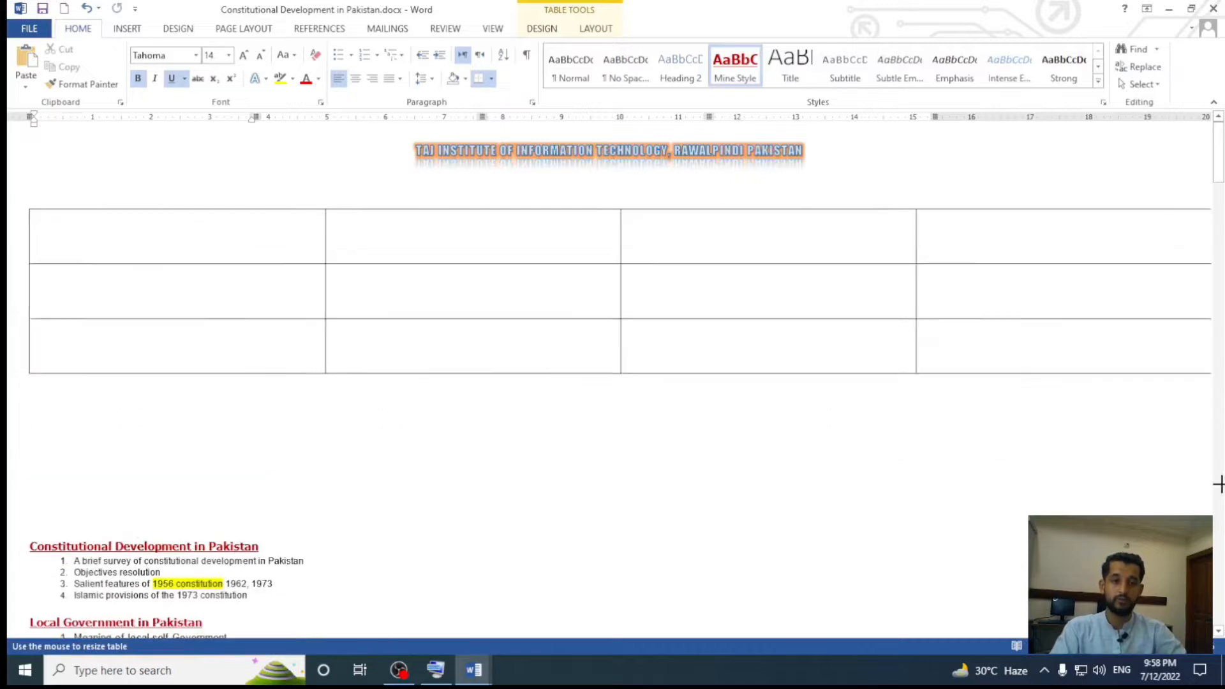
key("ctrl+p")
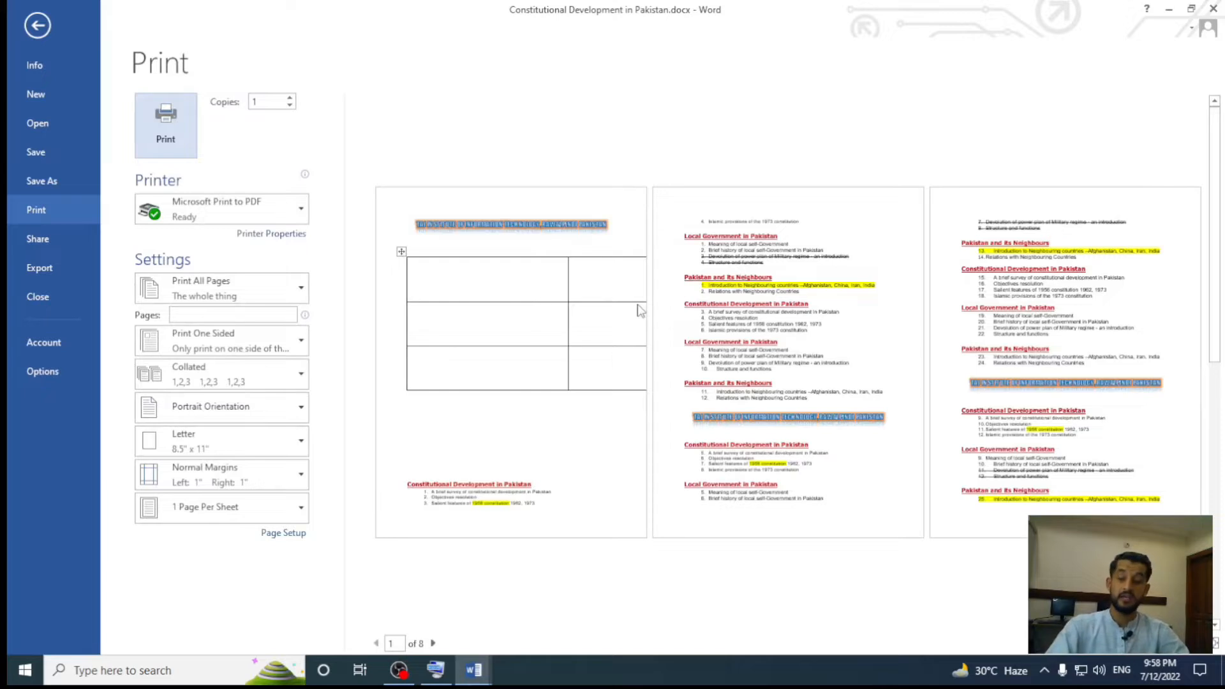
key("Escape")
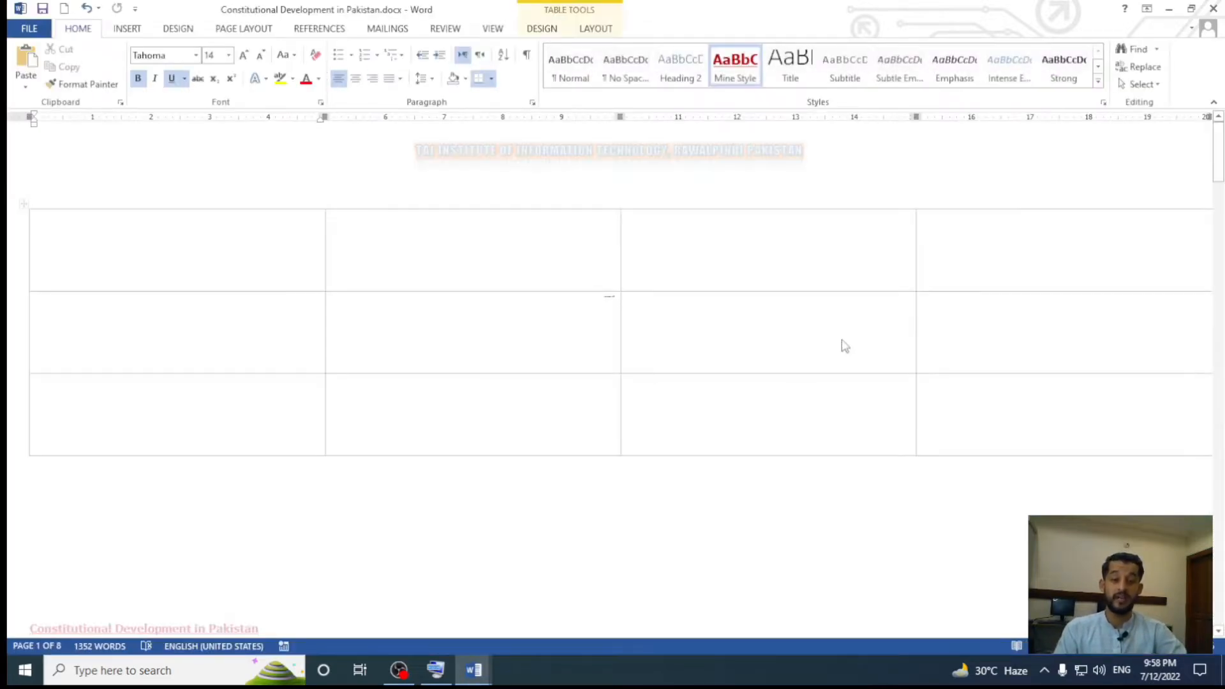
Examine the enlarged table in Web Layout at several zoom levels and compare it with the print preview.
left_click(1059, 645)
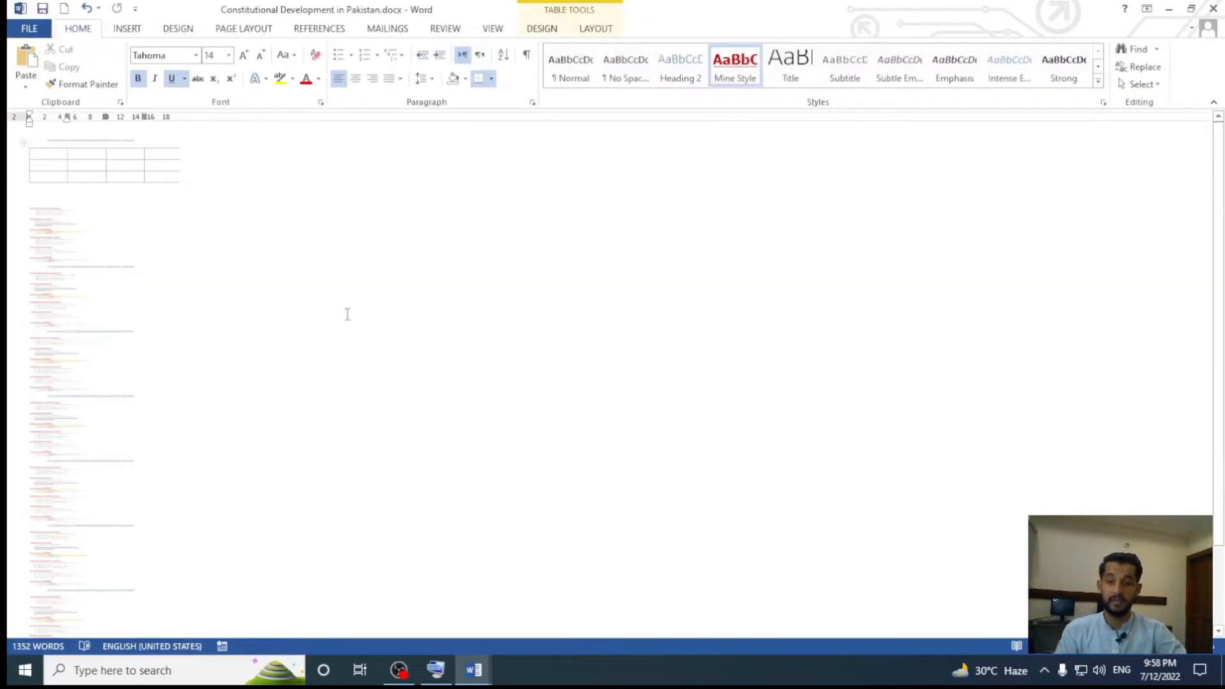
scroll(347, 314, "up", 5)
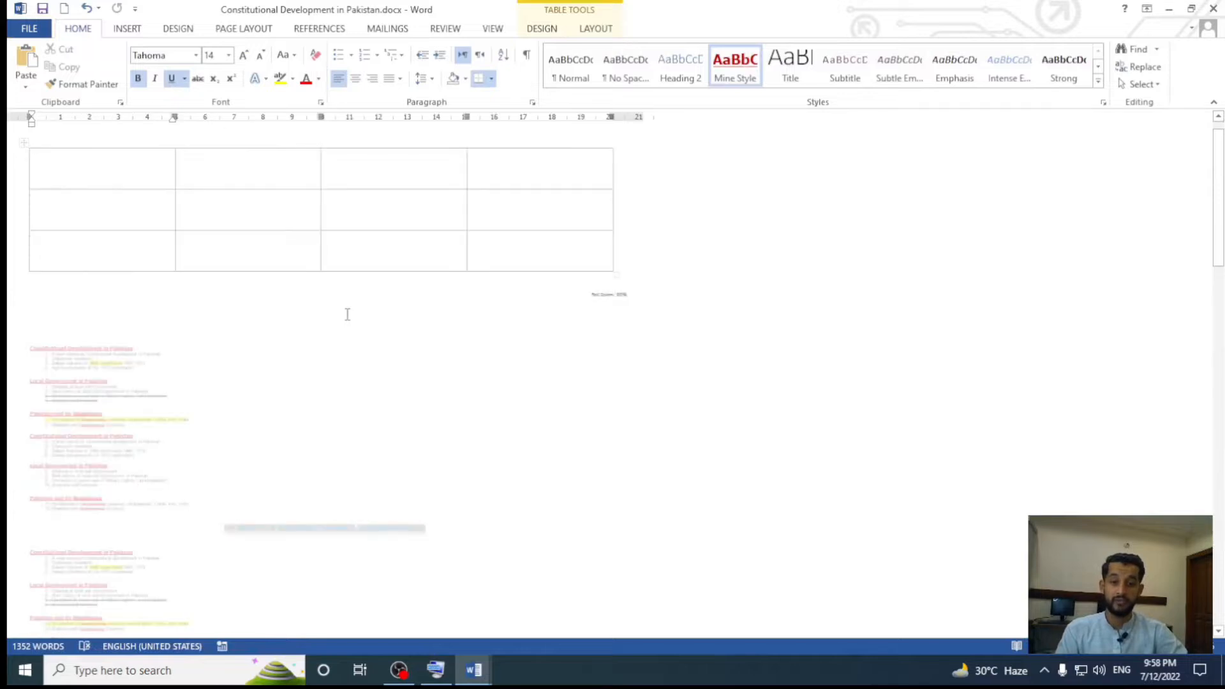
scroll(347, 314, "up", 10)
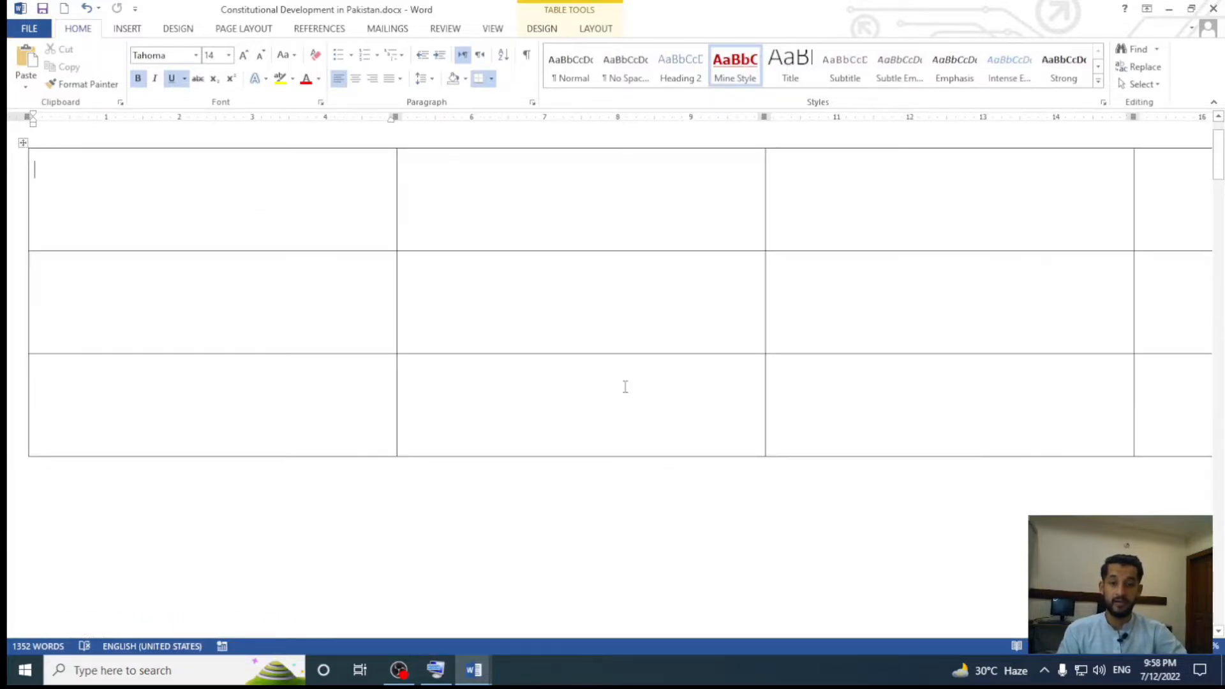
scroll(625, 386, "up", 1)
scroll(625, 387, "down", 6)
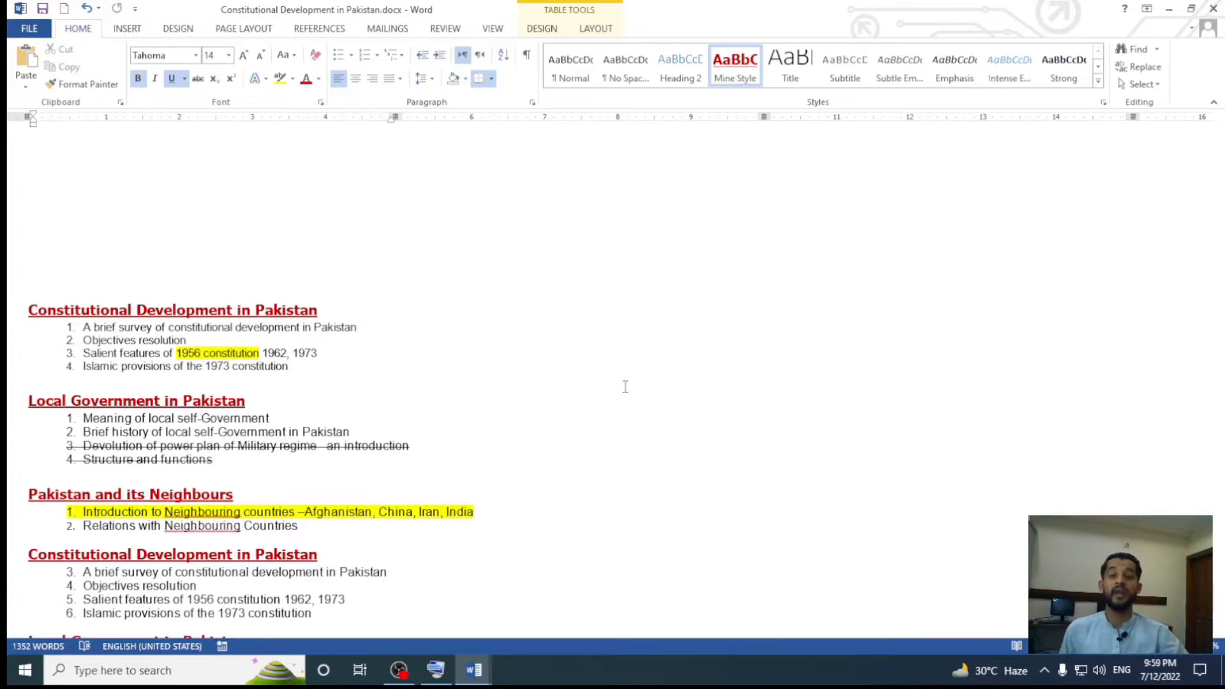
scroll(625, 387, "up", 5)
scroll(625, 386, "up", 2)
key("ctrl+p")
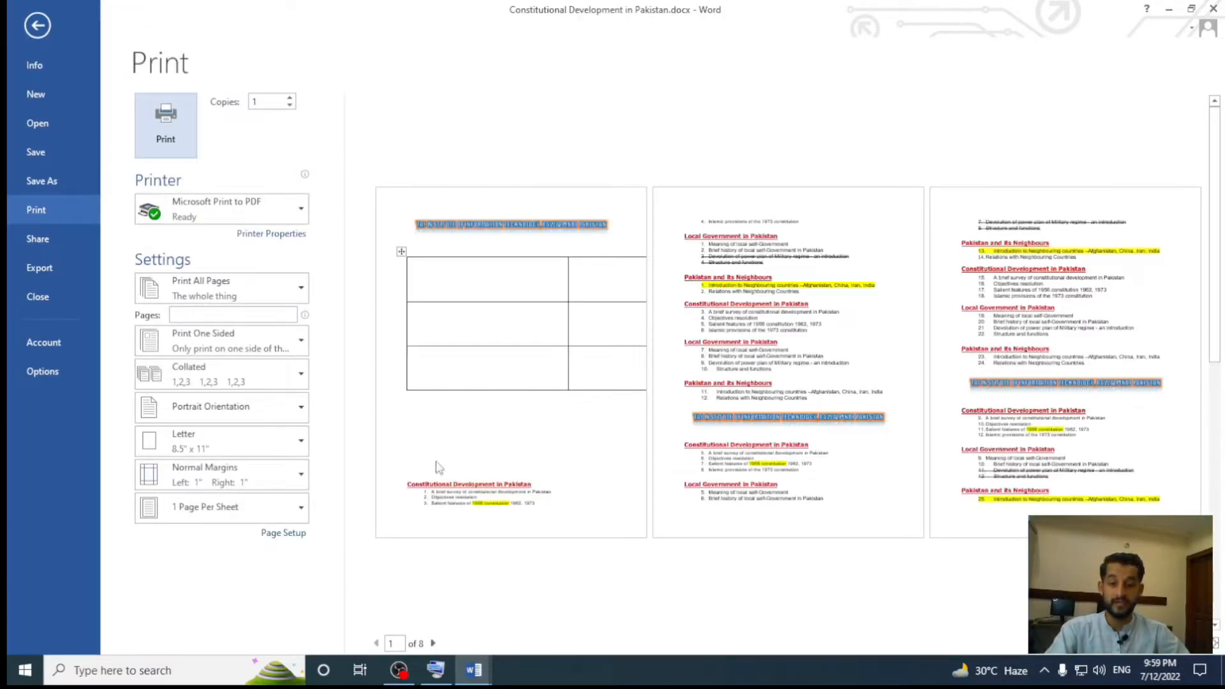
key("Escape")
Undo the table resizing, the table insertion and the blank lines above the first heading.
key("ctrl+z")
key("ctrl+z")
key("ctrl+z")
key("ctrl+z")
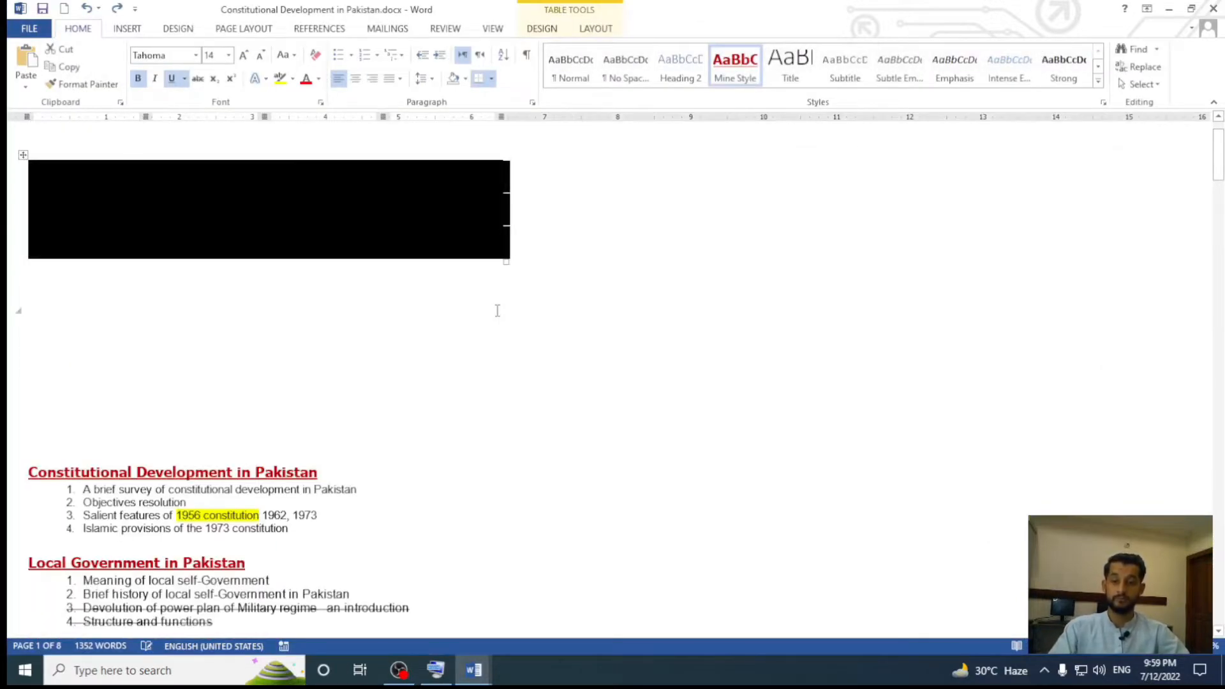
key("ctrl+z")
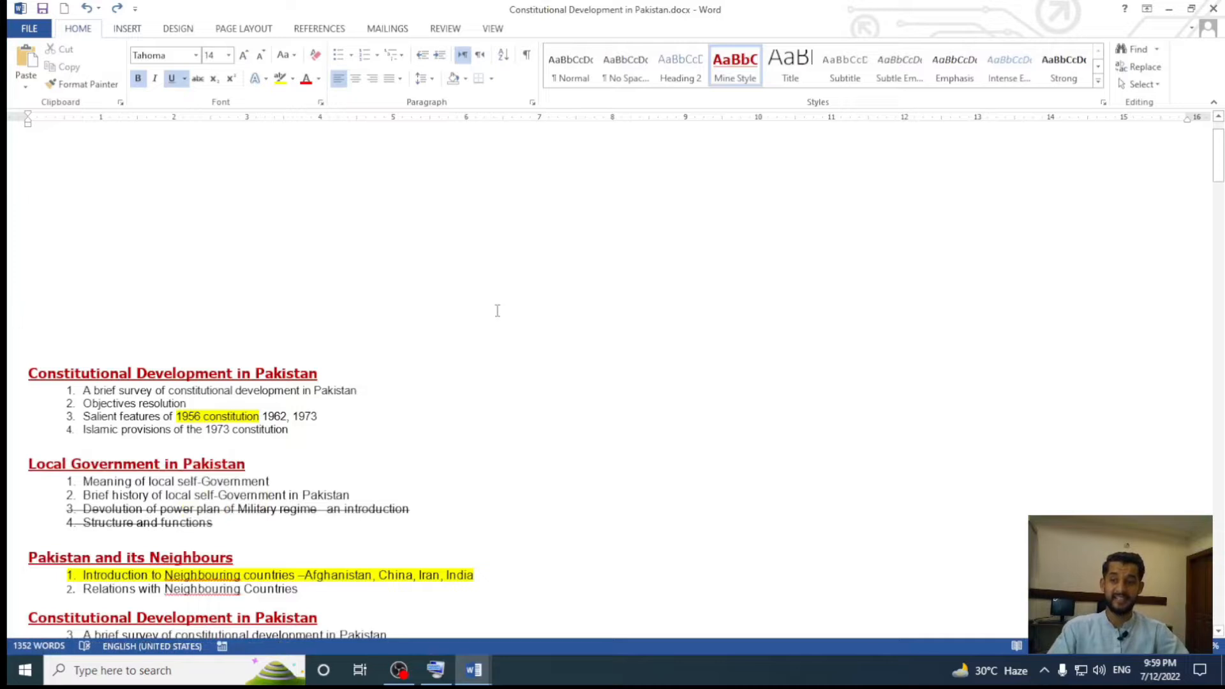
key("ctrl+z")
scroll(358, 333, "up", 2)
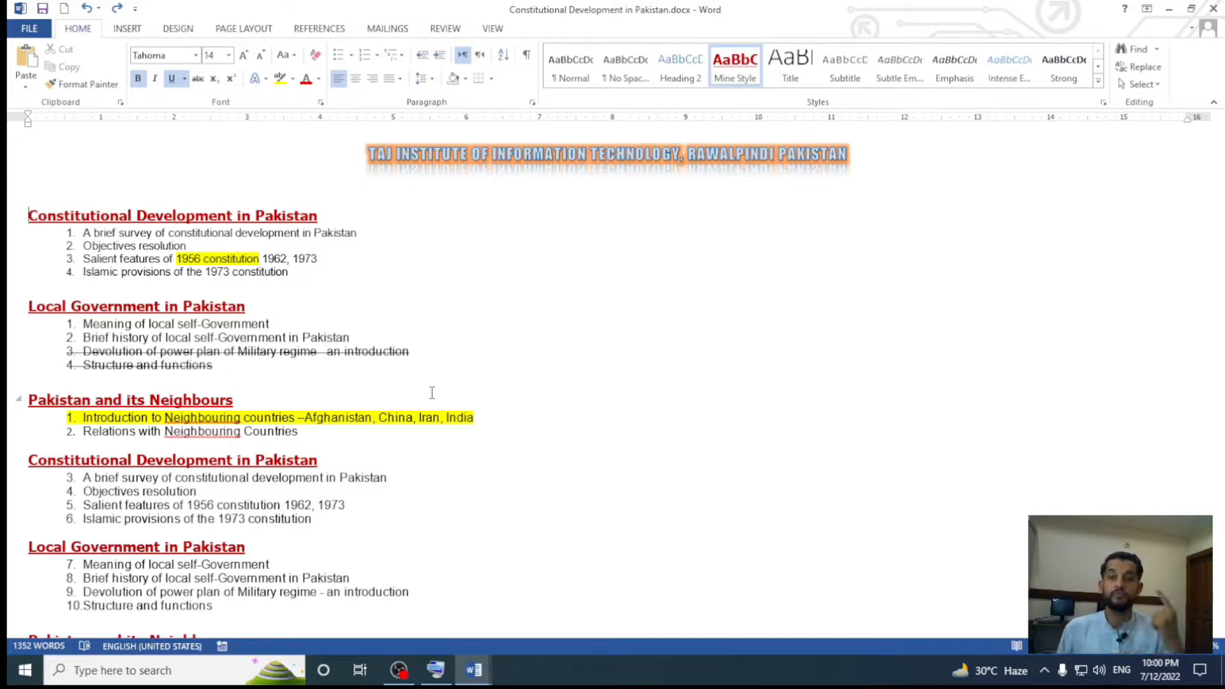
Switch the document to Outline view and look over the headings and their list items.
left_click(495, 30)
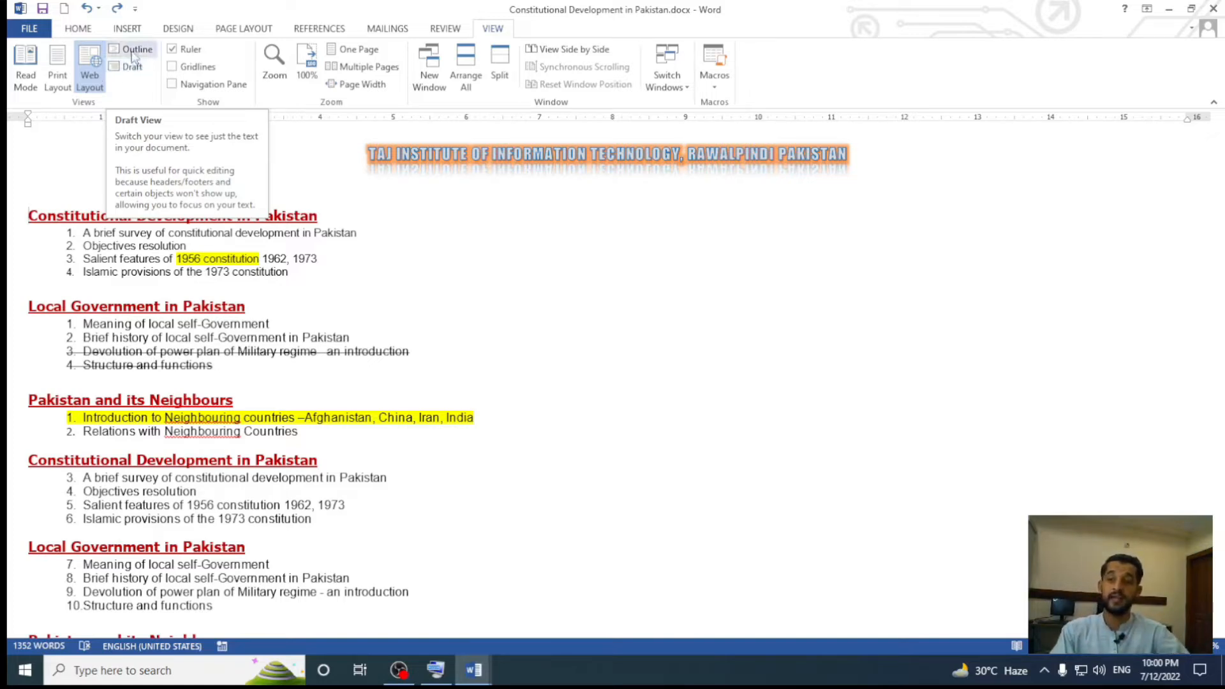
left_click(131, 50)
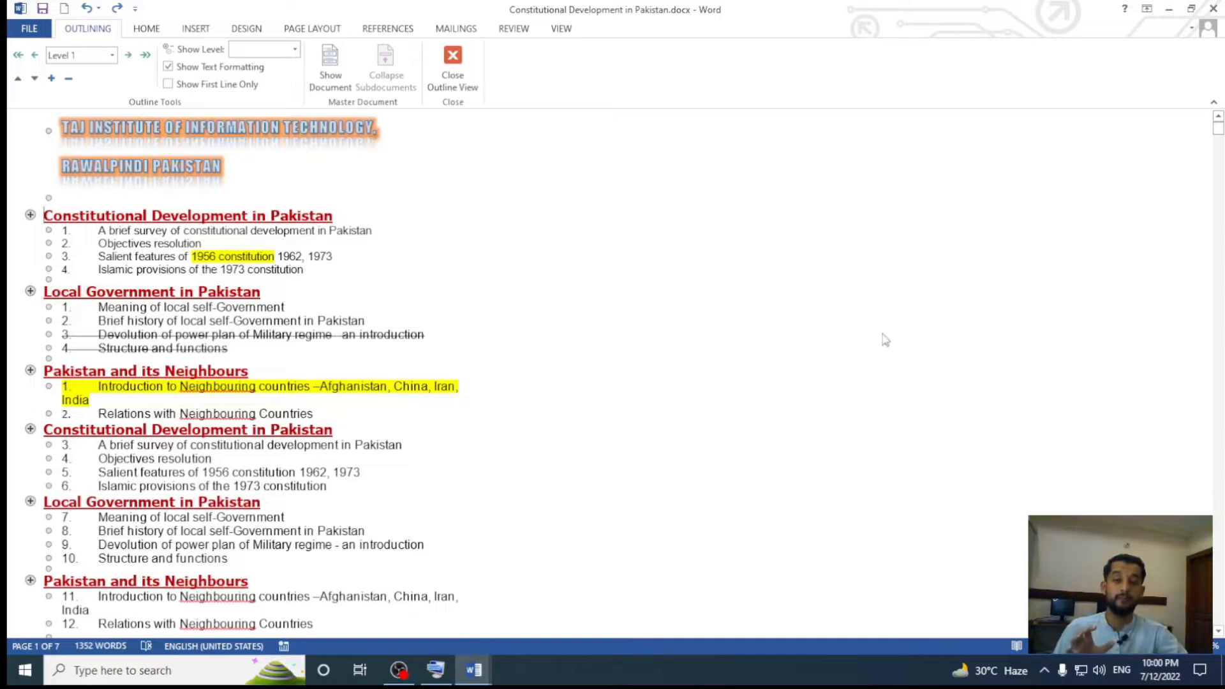
scroll(885, 339, "down", 8)
scroll(885, 340, "up", 7)
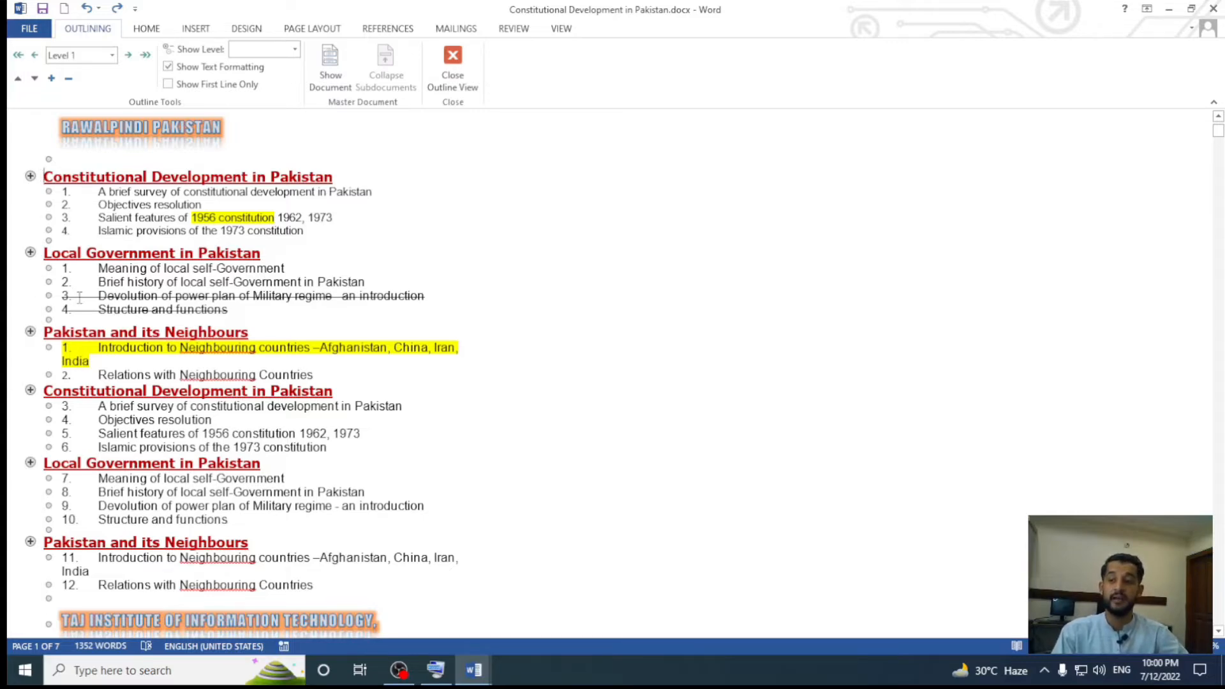
scroll(75, 294, "up", 2)
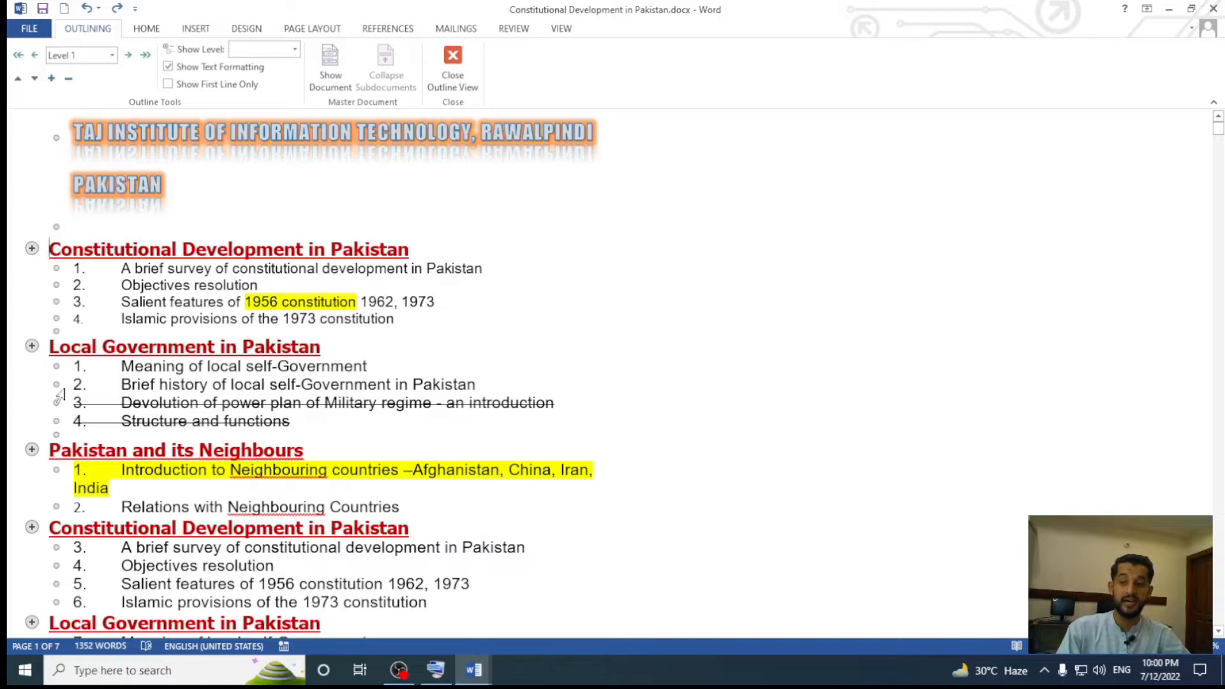
Collapse and re-expand the first "Pakistan and its Neighbours" heading in the outline.
scroll(59, 389, "down", 3)
double_click(30, 285)
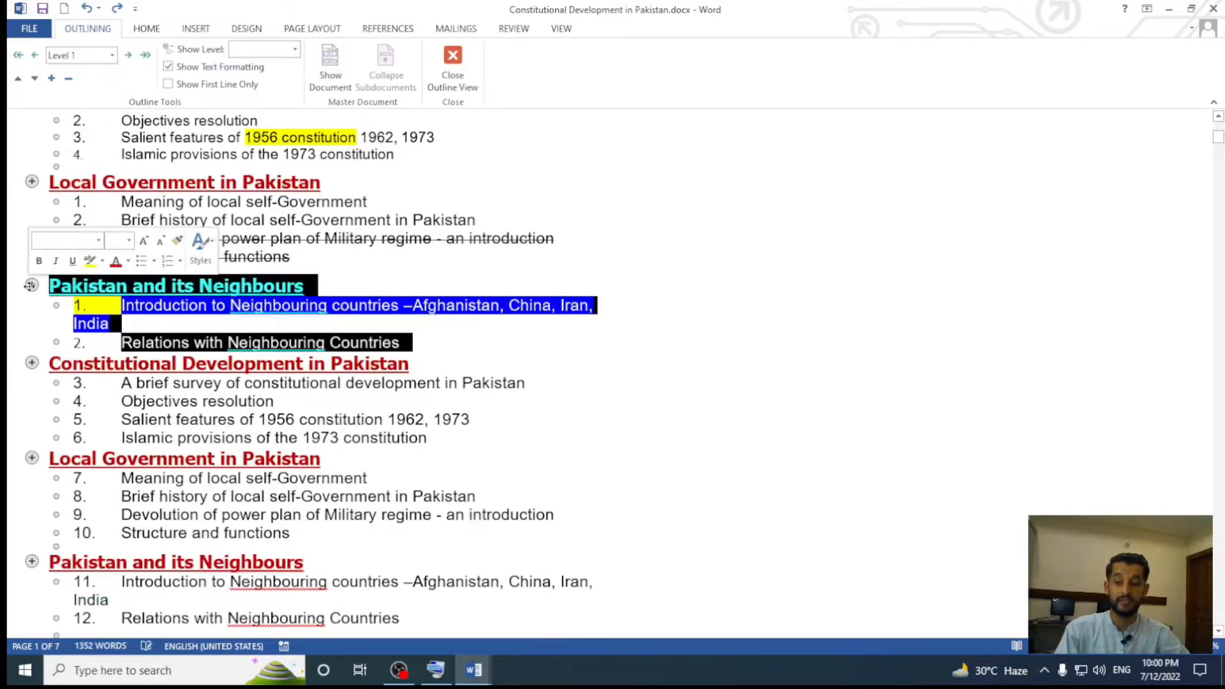
double_click(32, 286)
double_click(32, 285)
double_click(32, 285)
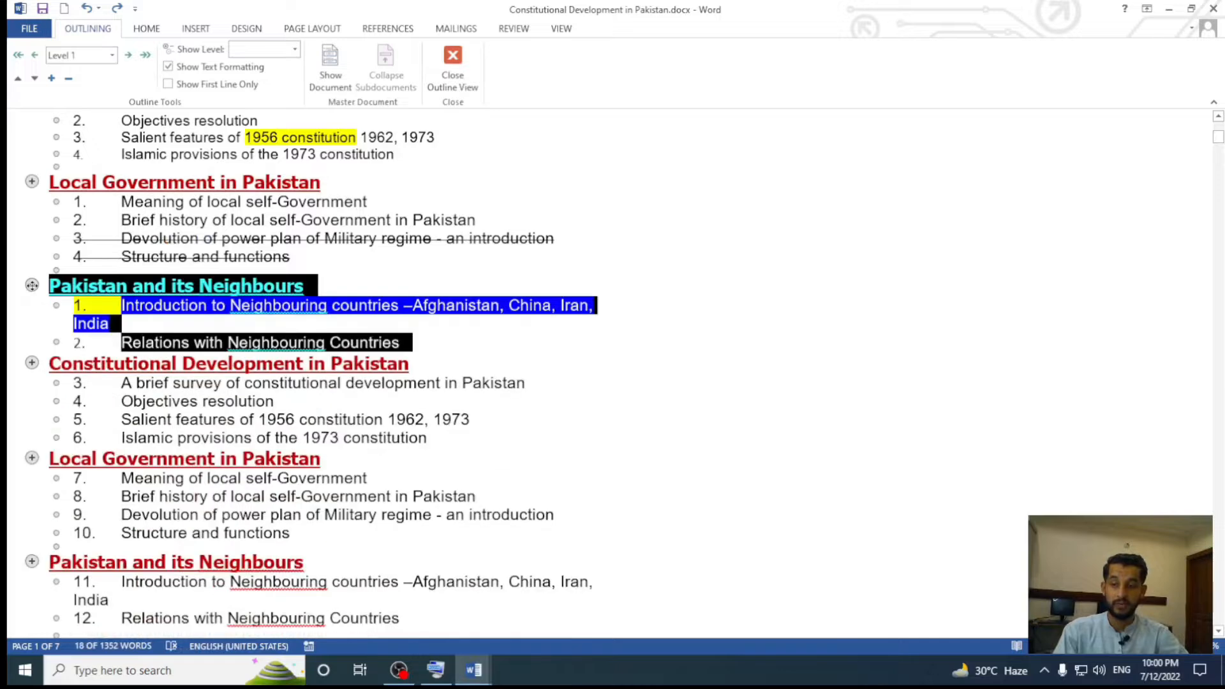
Collapse and re-expand the second "Constitutional Development in Pakistan" heading, then clear the selection.
double_click(30, 363)
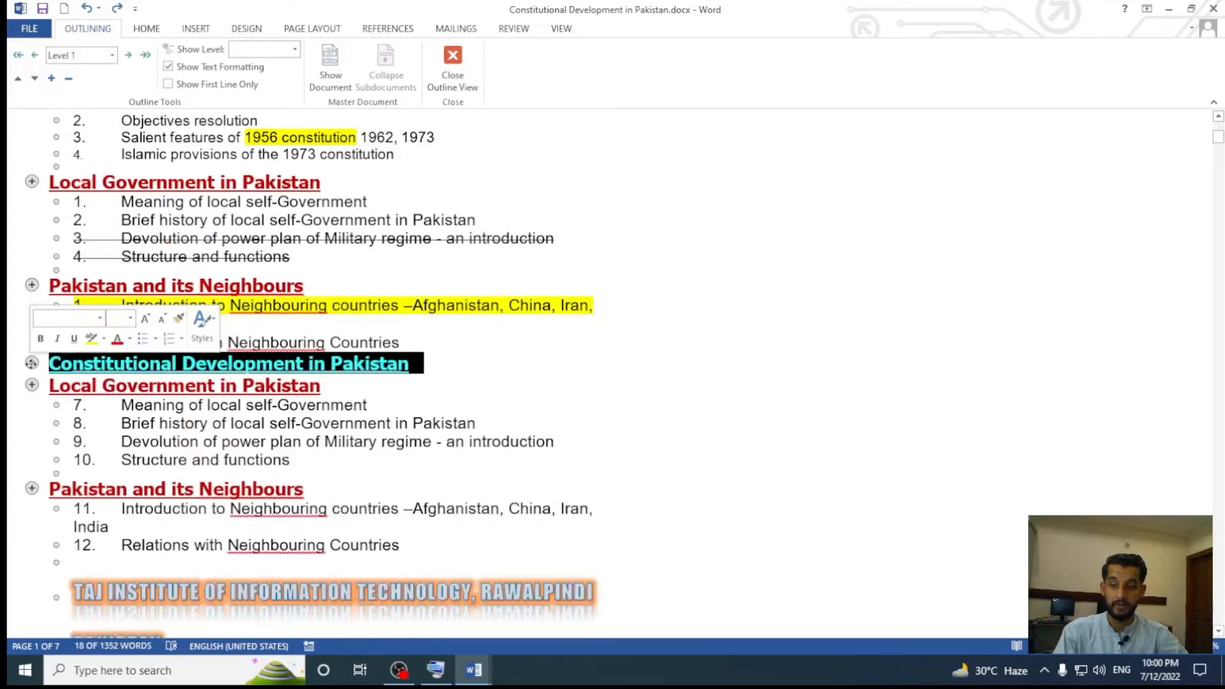
double_click(30, 363)
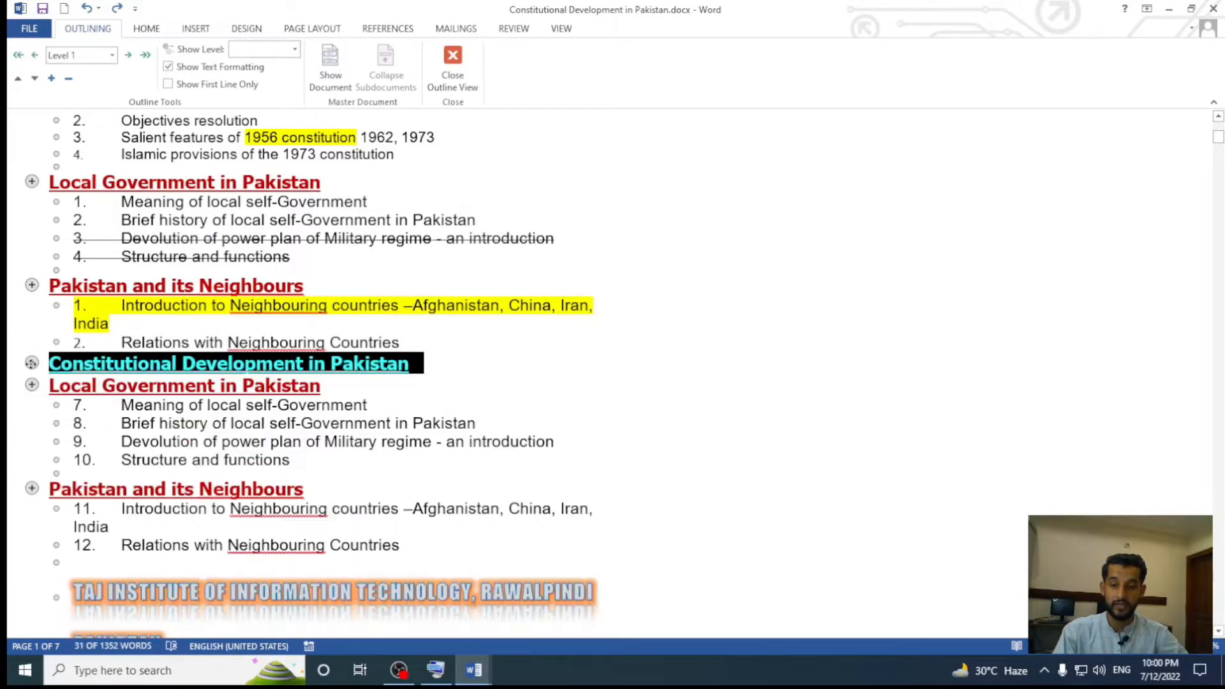
double_click(30, 363)
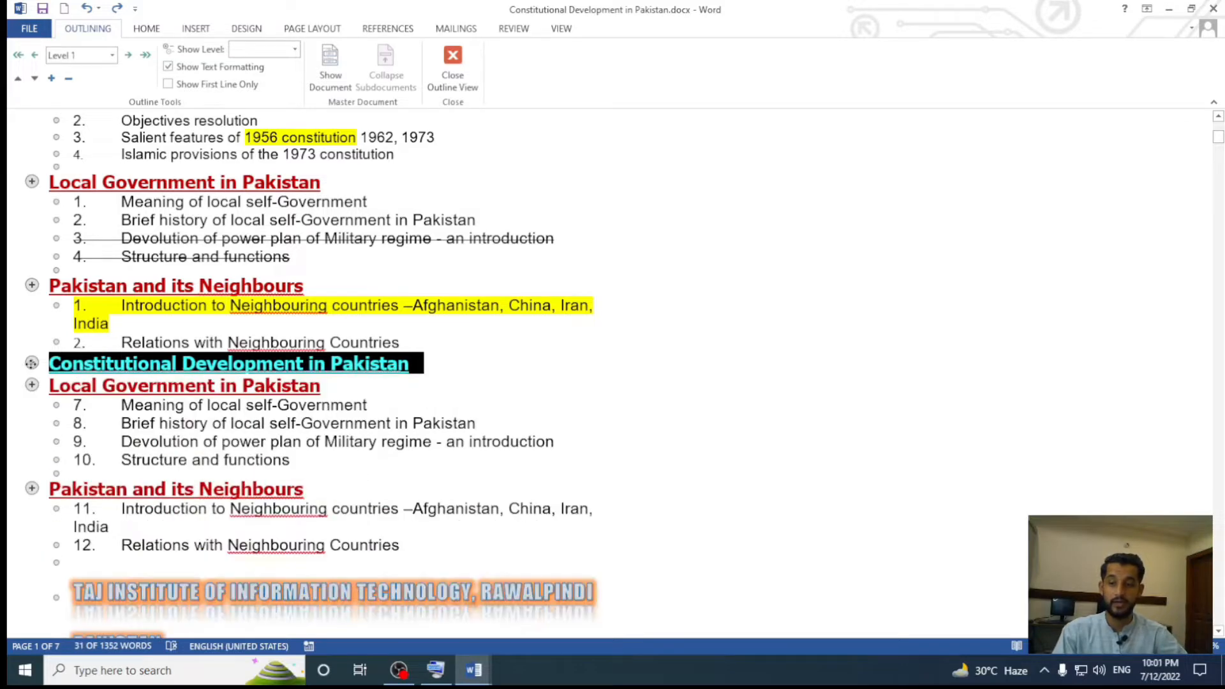
scroll(35, 287, "down", 3)
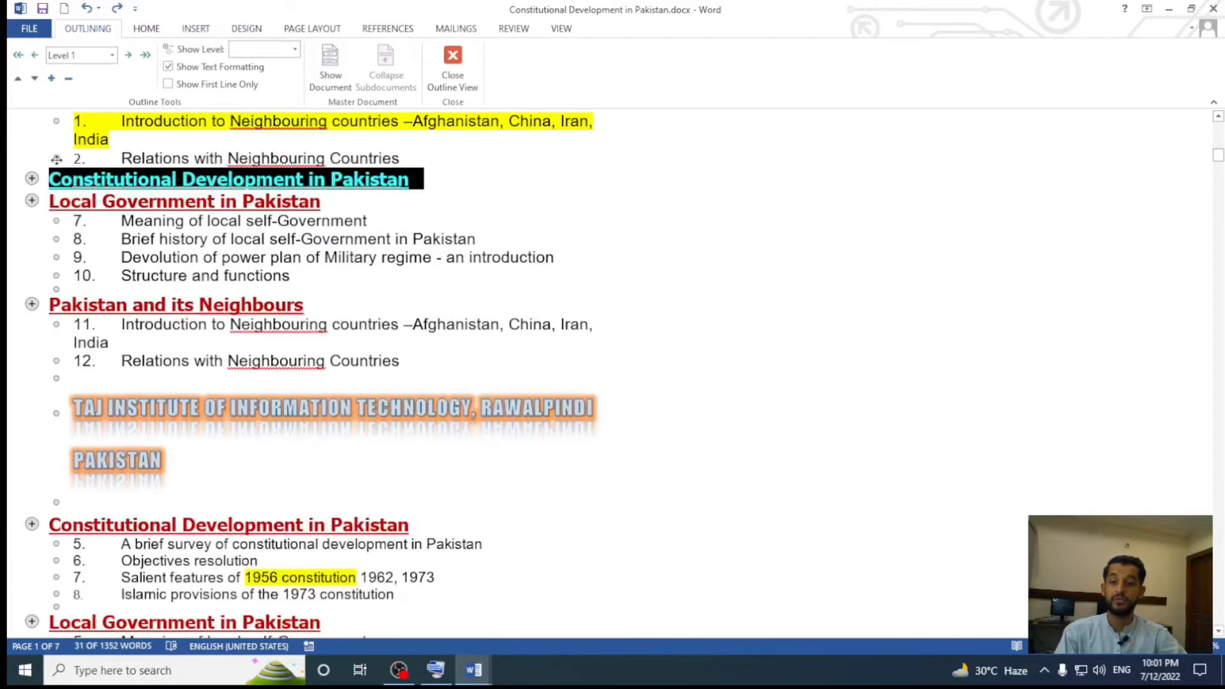
double_click(32, 179)
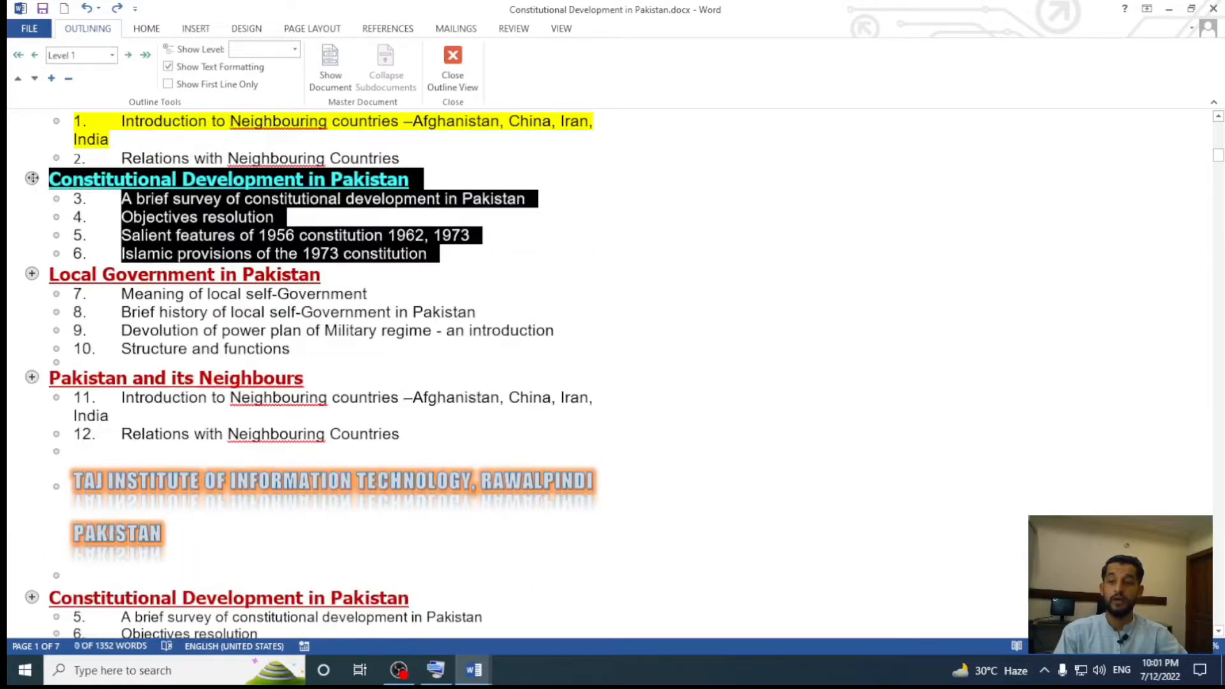
left_click(239, 348)
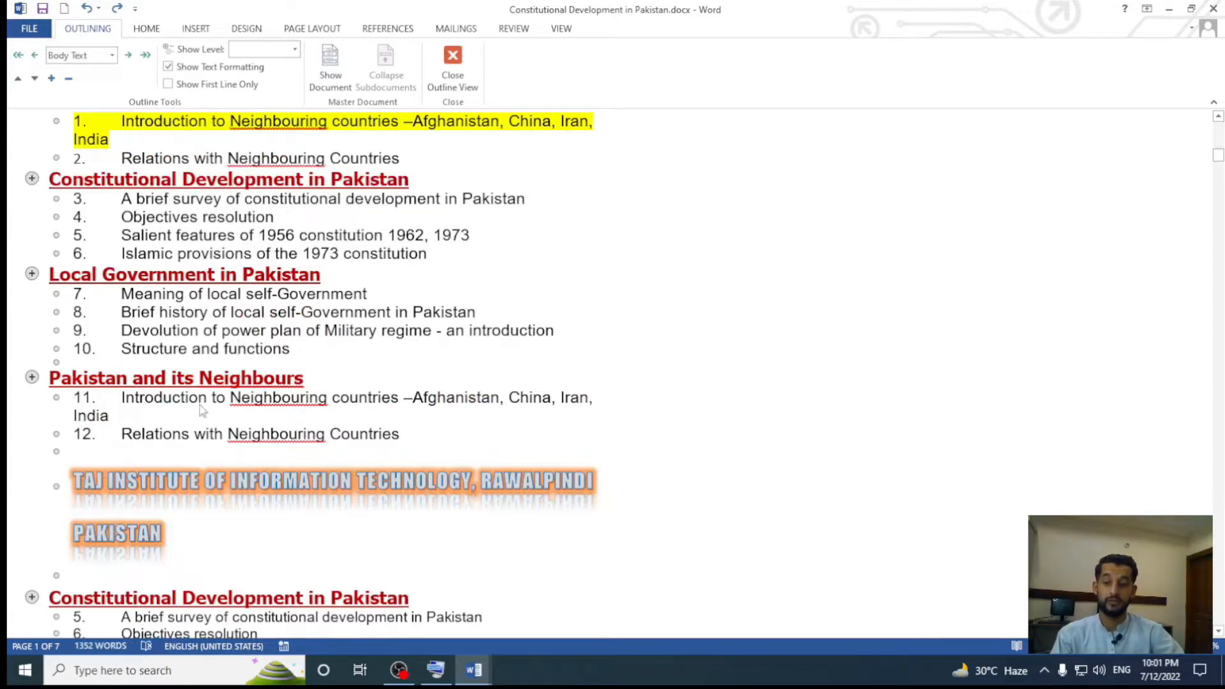
Look through the following headings of the outline and close Outline view.
scroll(210, 412, "down", 4)
scroll(211, 411, "down", 3)
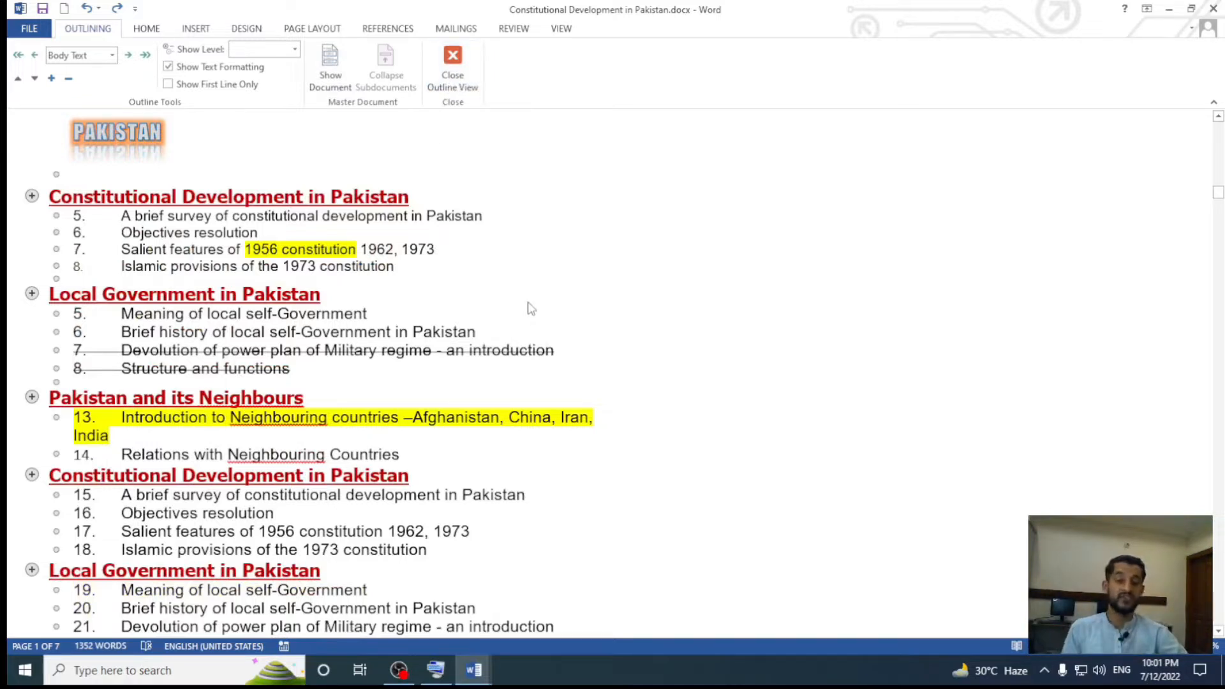
left_click(477, 72)
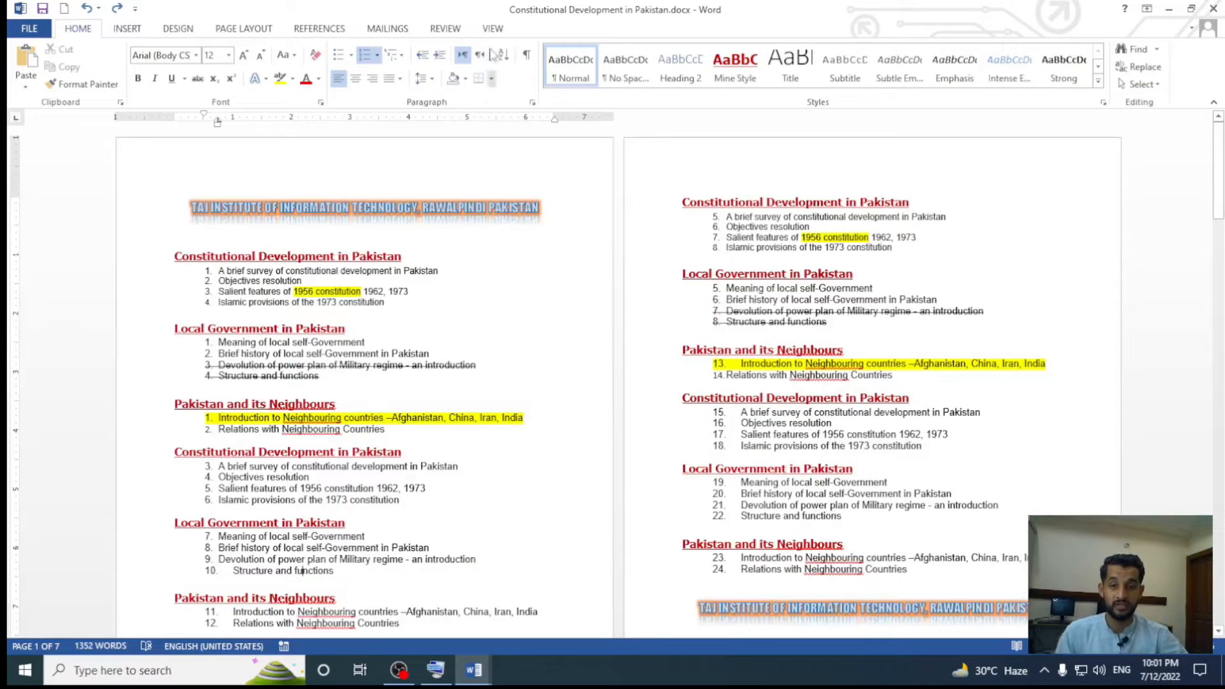
Switch the document to Draft view and look at the text around the first page-break line.
left_click(495, 28)
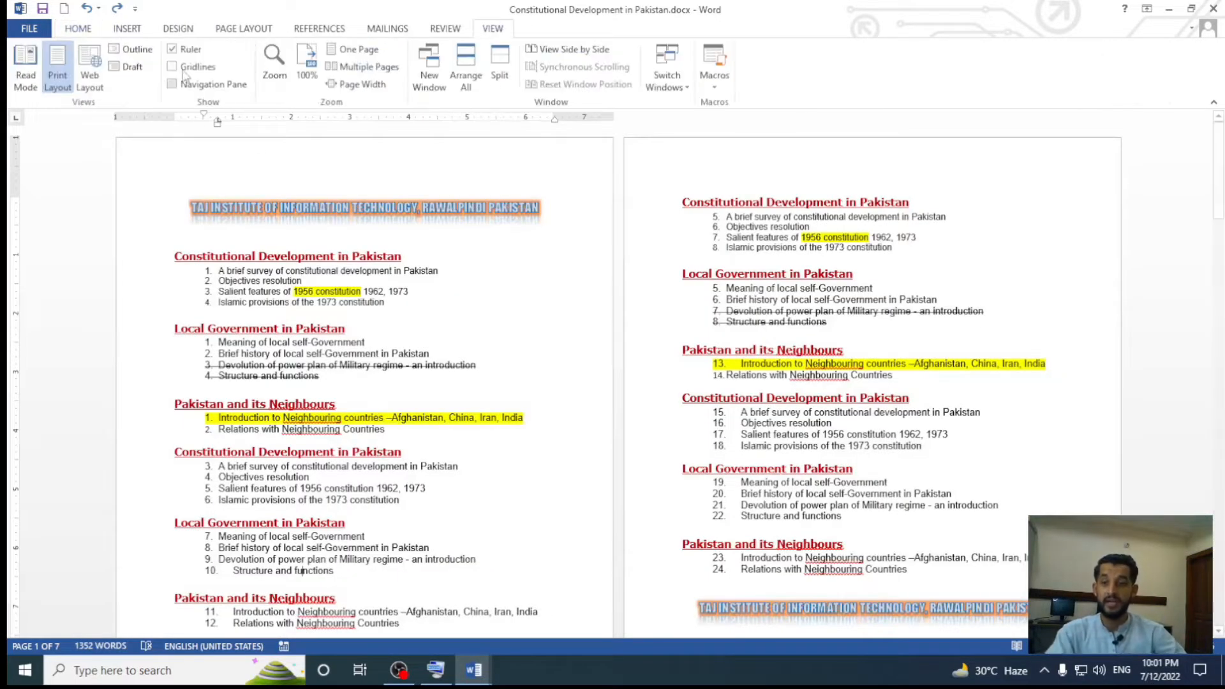
left_click(131, 67)
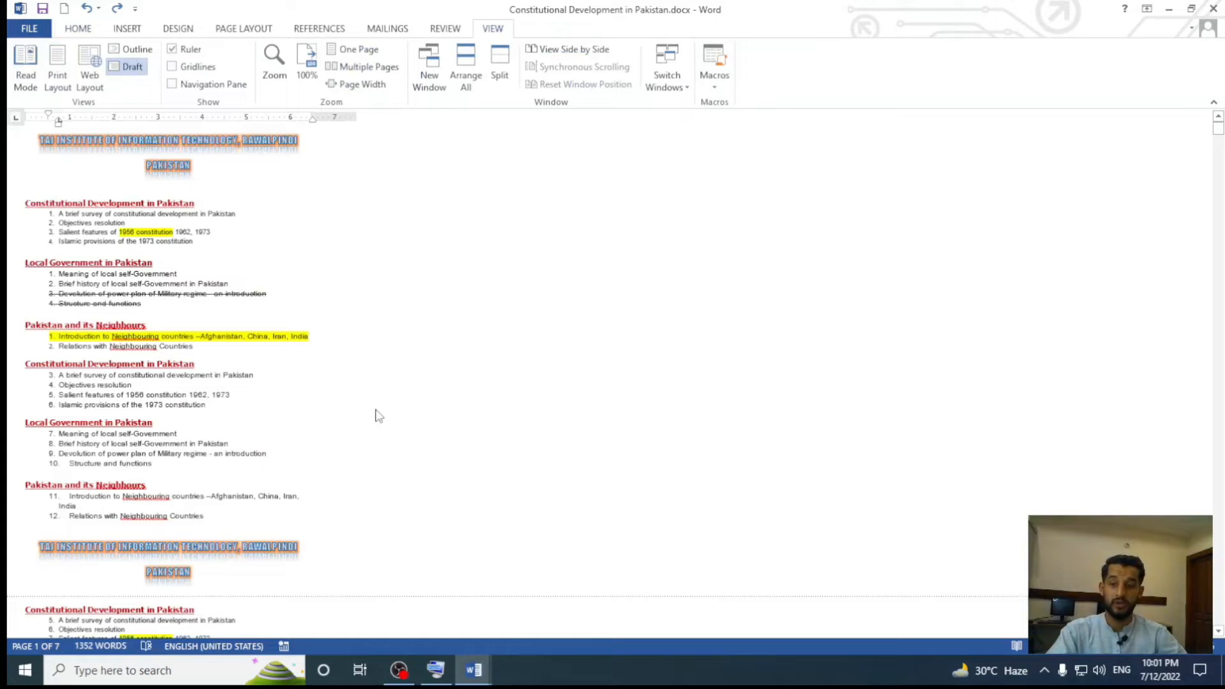
scroll(361, 374, "down", 5)
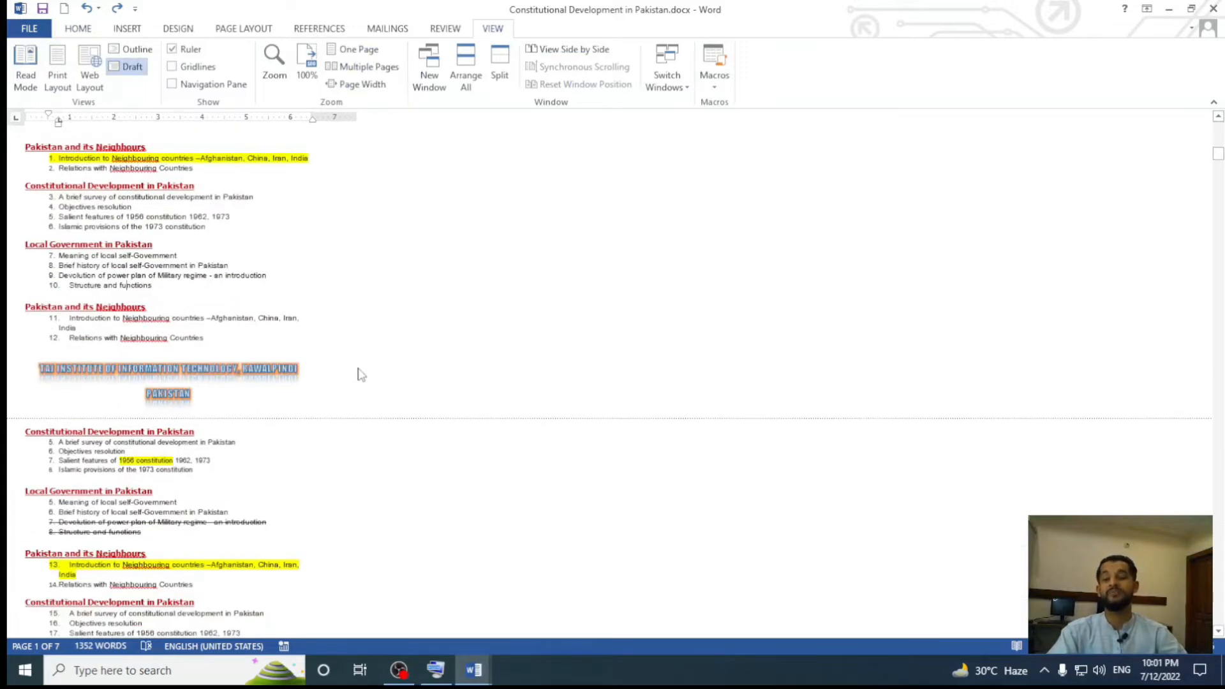
scroll(361, 375, "up", 5)
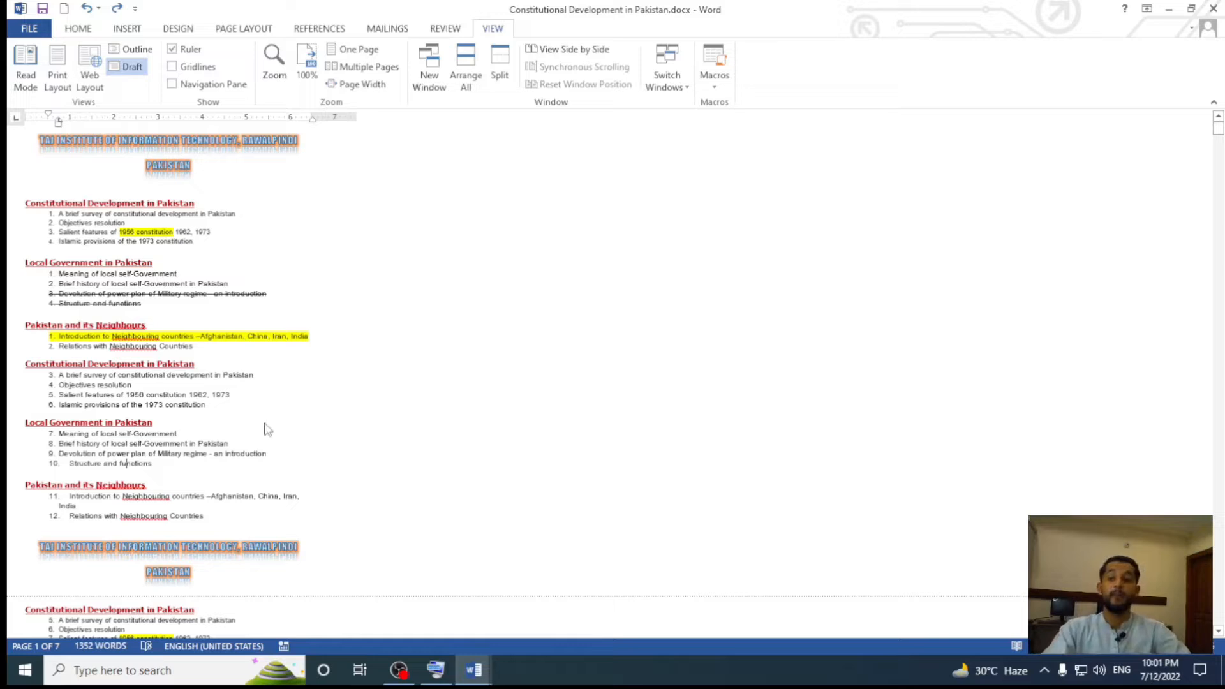
Select all the text above the first page-break line and compare it with the first page in Print Layout.
left_click_drag(40, 140, 299, 585)
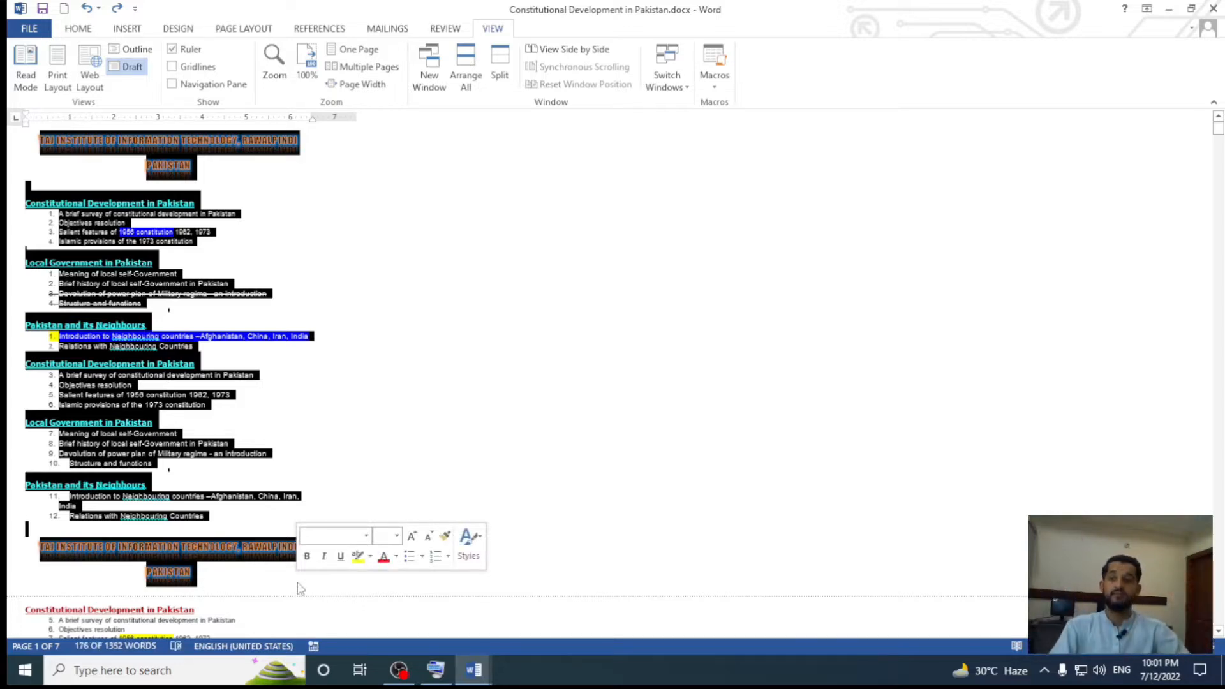
left_click(57, 67)
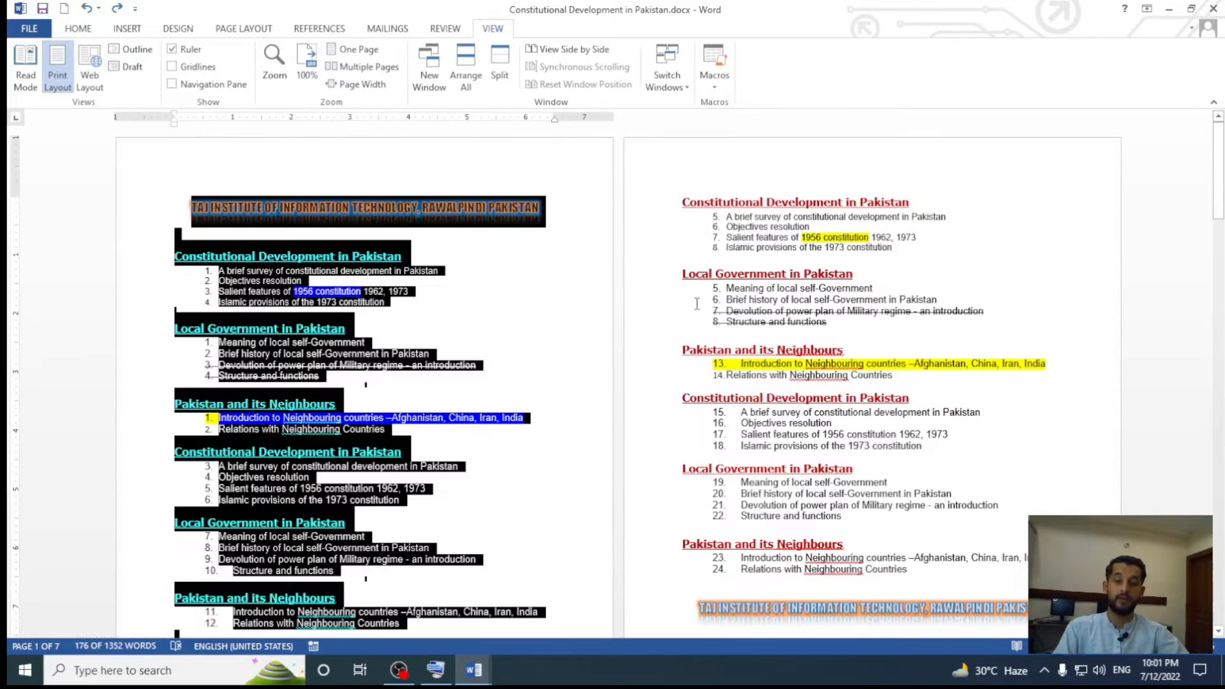
scroll(697, 303, "down", 6, "ctrl")
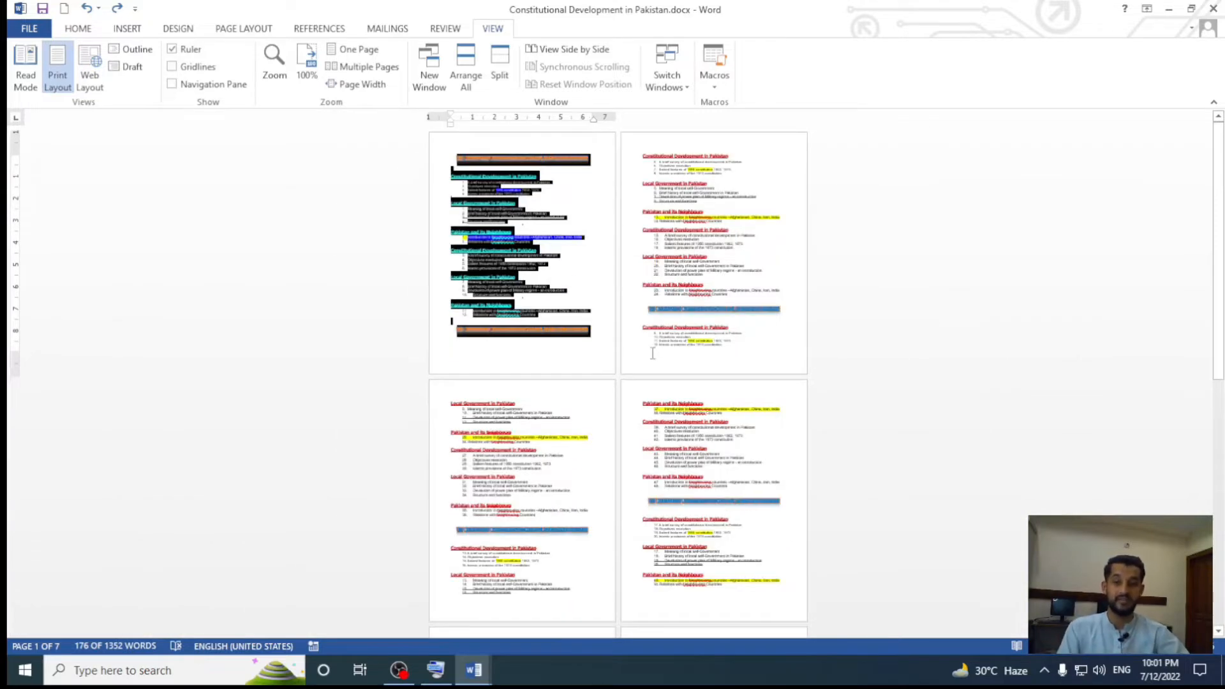
scroll(652, 353, "up", 4, "ctrl")
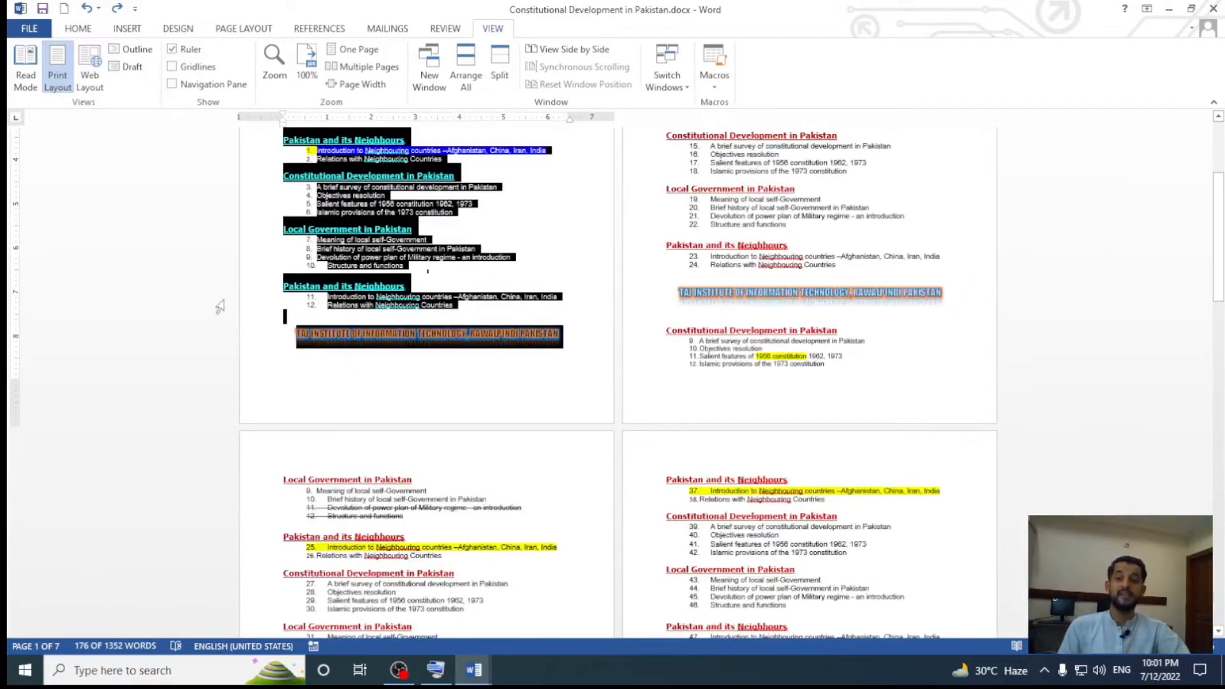
Return to Draft view and examine where the selected first-page text ends at the dotted page-break line.
left_click(131, 66)
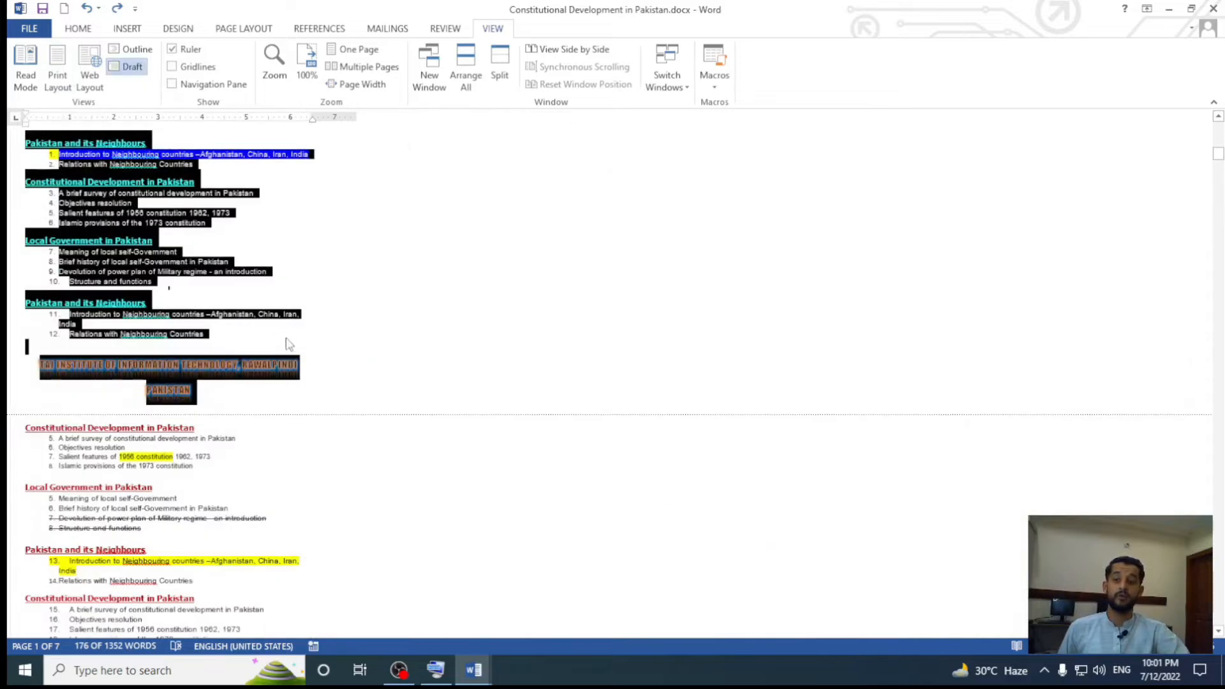
scroll(314, 386, "up", 3)
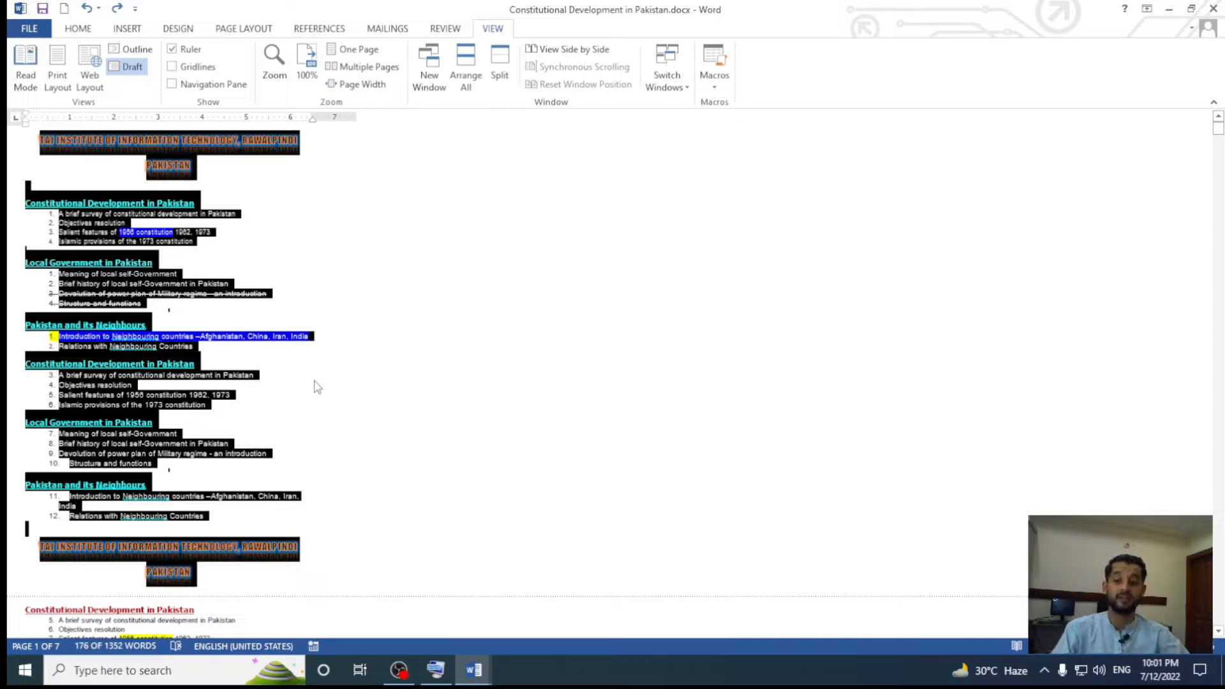
scroll(317, 388, "down", 4)
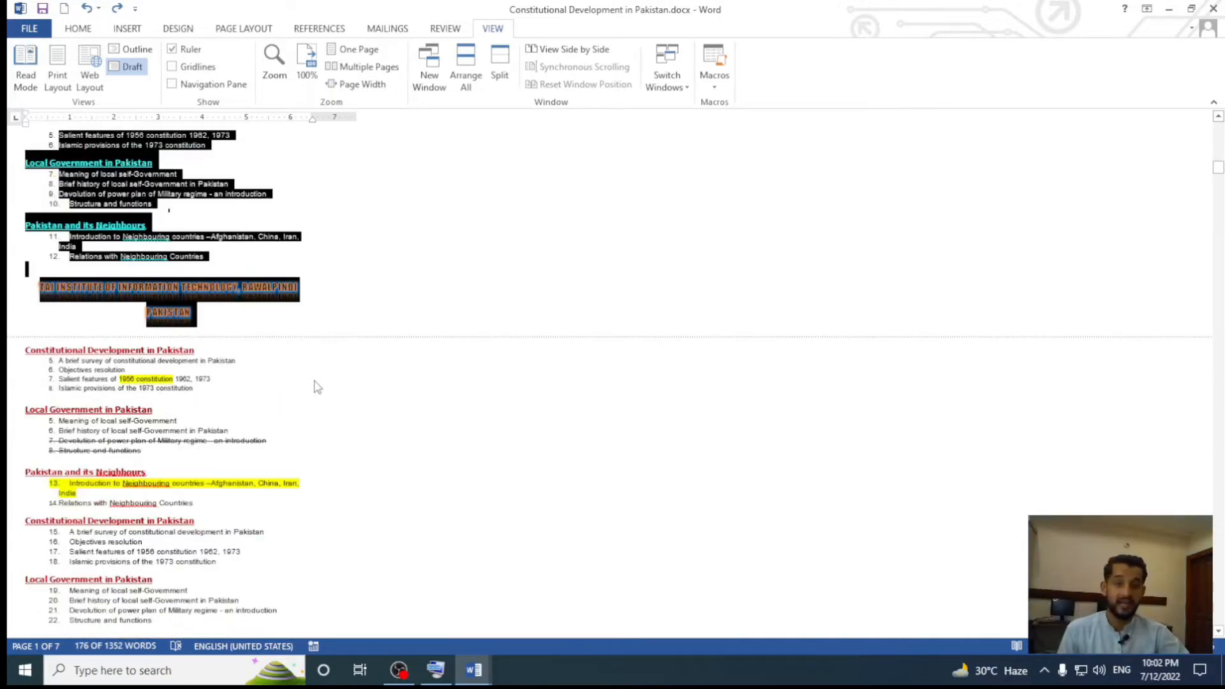
scroll(317, 387, "down", 4)
scroll(317, 387, "up", 6)
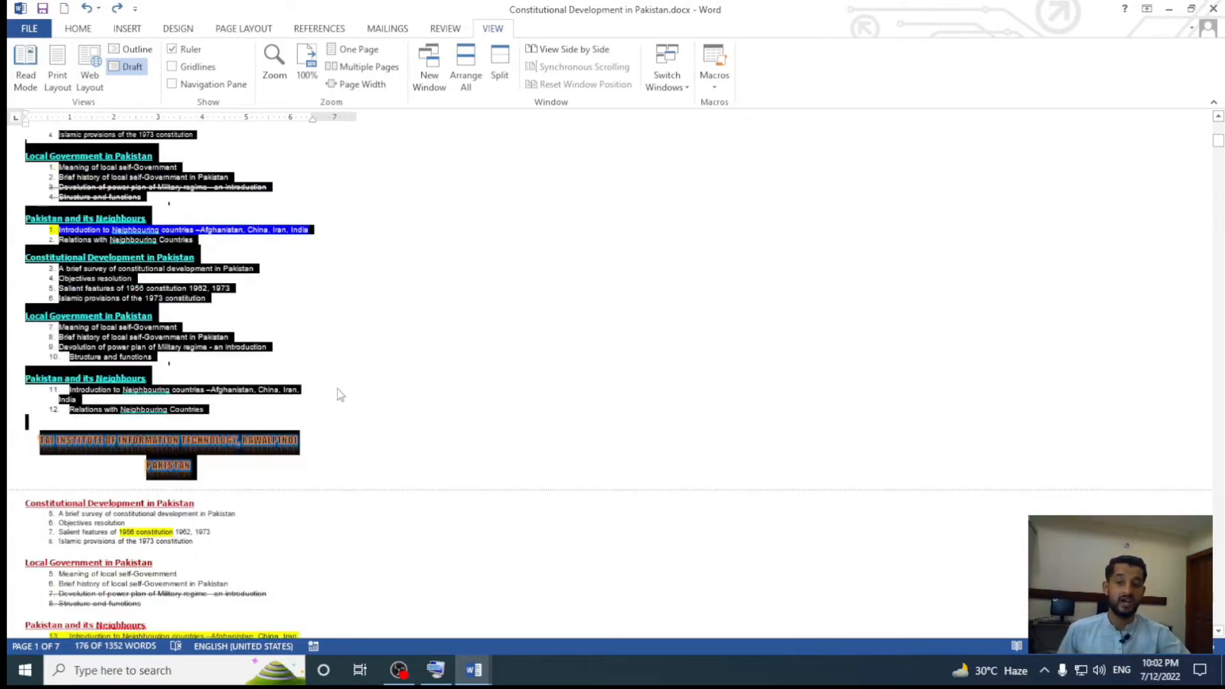
Replace the first-page selection with a single line and examine the dotted page-break lines at a smaller zoom.
left_click(339, 393)
scroll(220, 326, "up", 2)
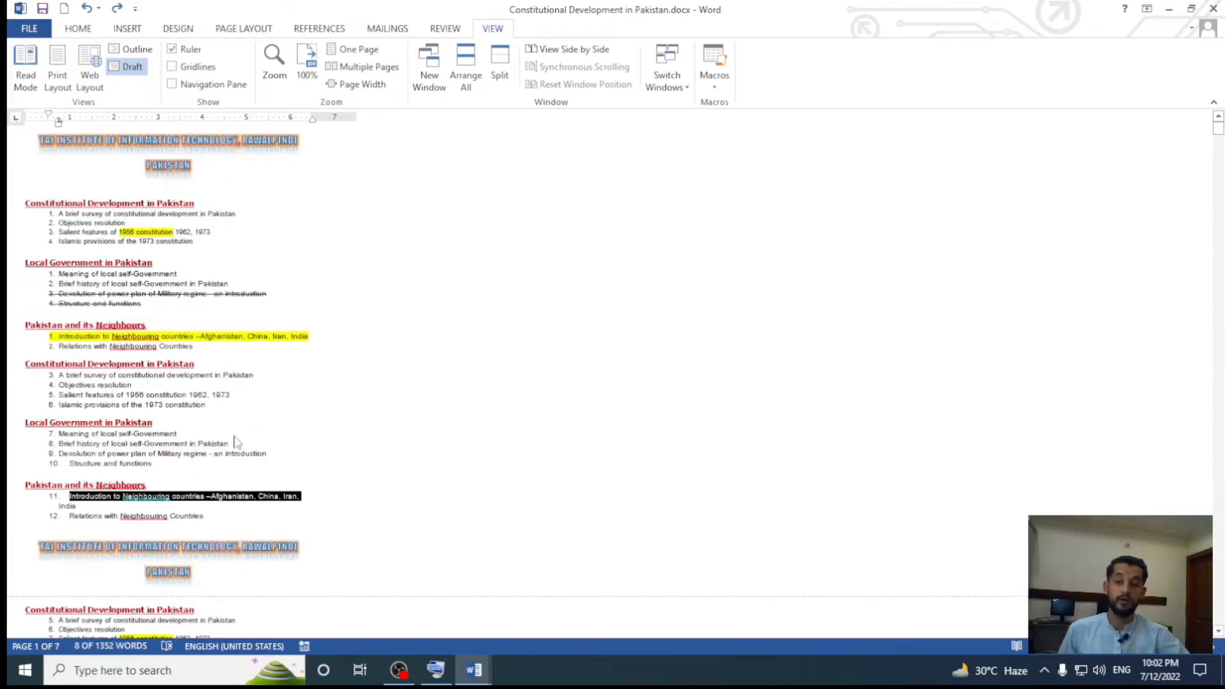
scroll(189, 561, "down", 1)
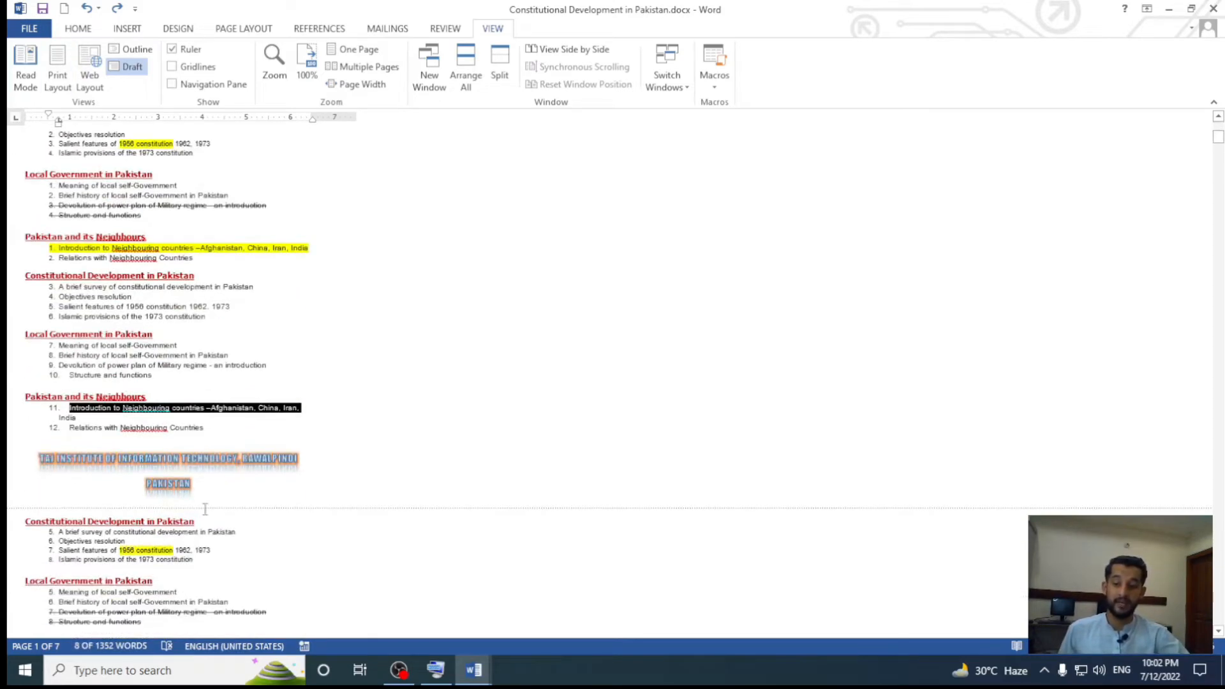
scroll(178, 440, "up", 1)
scroll(95, 427, "down", 2)
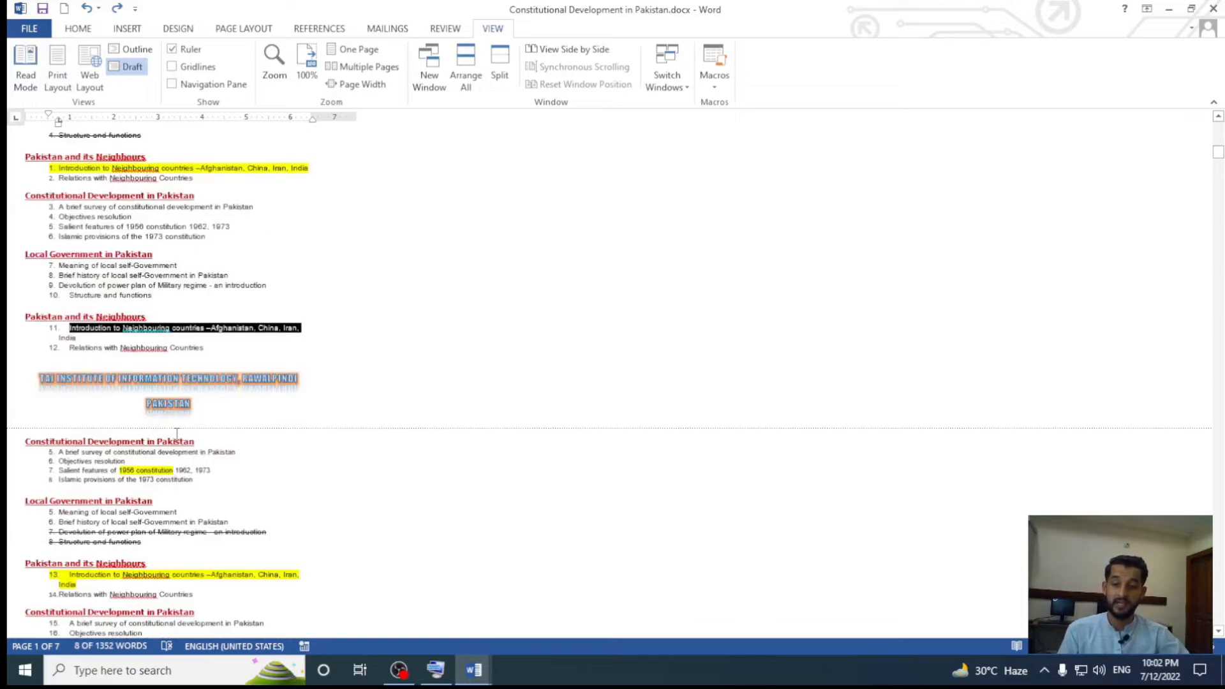
scroll(226, 470, "down", 4)
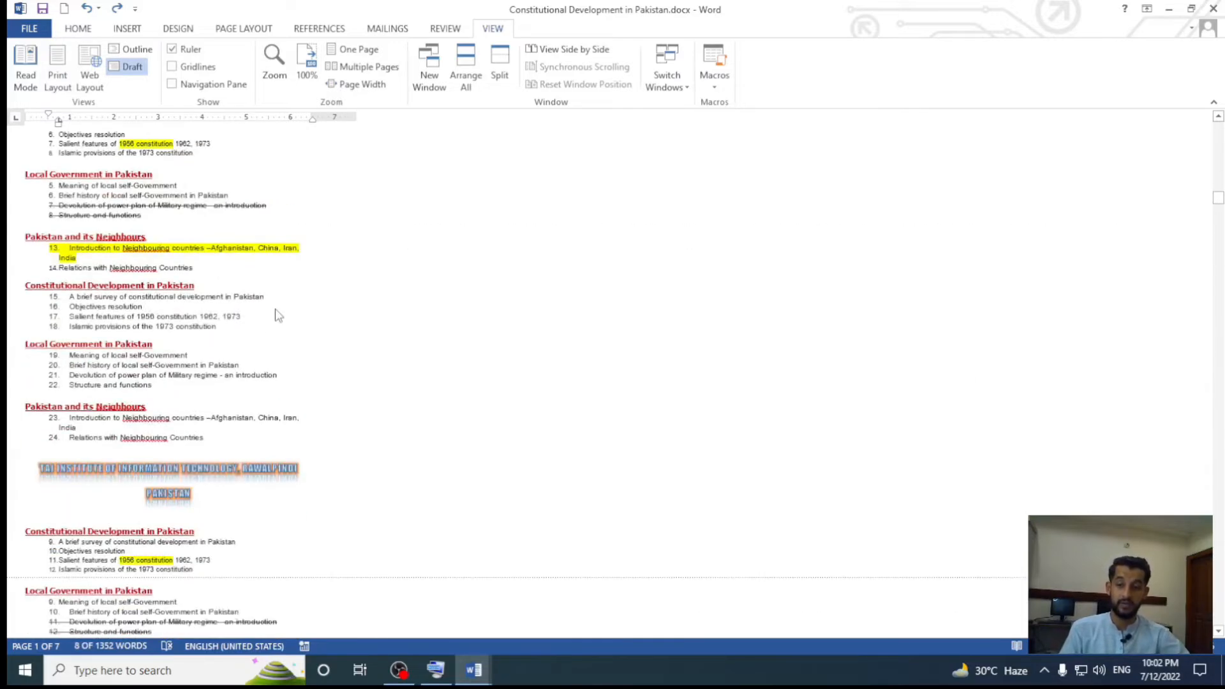
scroll(265, 514, "down", 2, "ctrl")
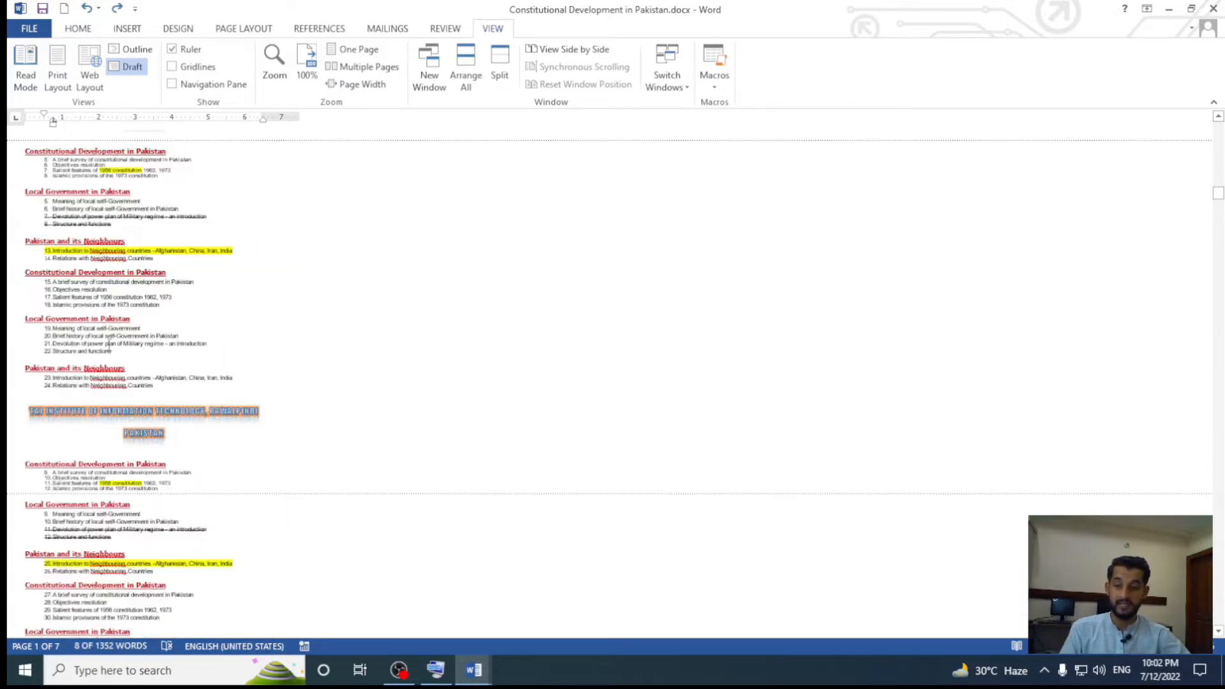
Select the text of page 2 and then of page 3 between the dotted page-break lines.
left_click_drag(27, 144, 198, 486)
scroll(199, 491, "down", 3)
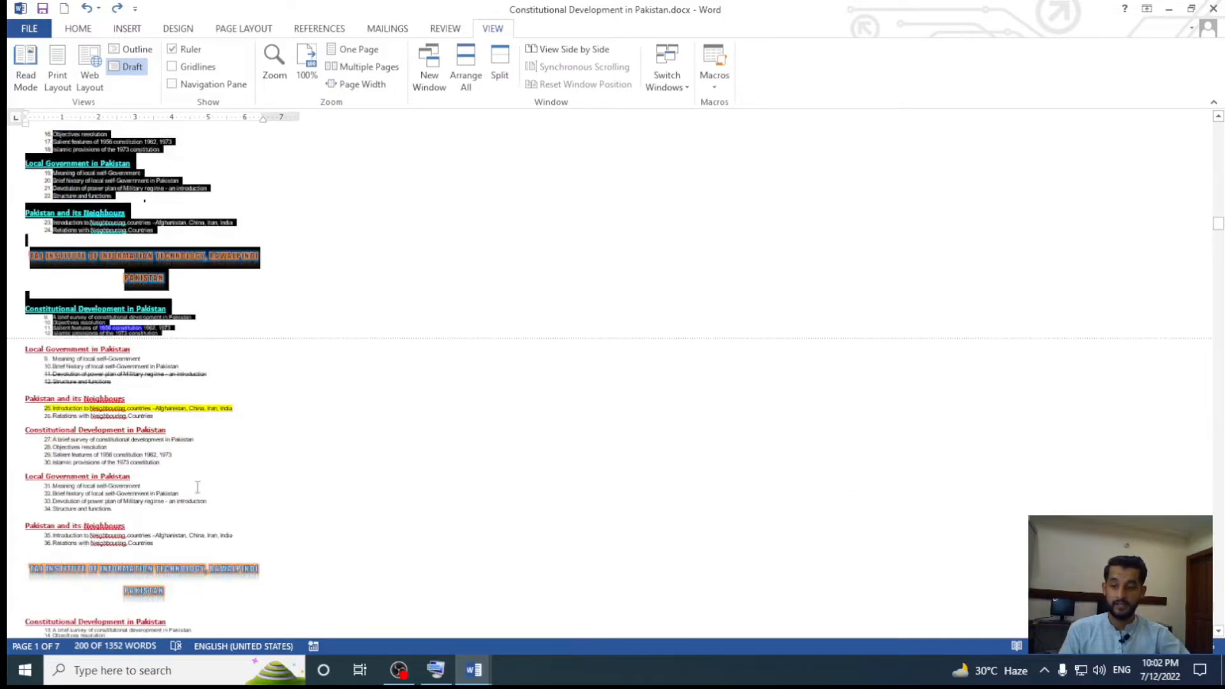
left_click_drag(24, 267, 205, 608)
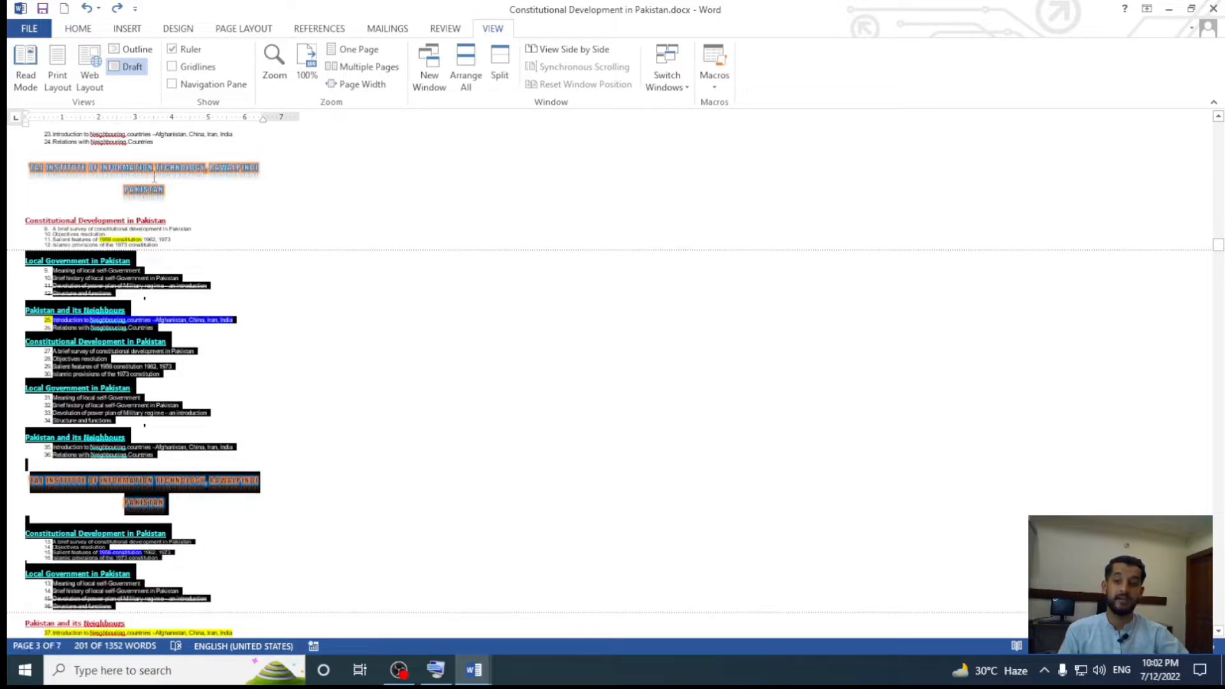
Show the document in Outline view once more and close that view.
left_click(137, 51)
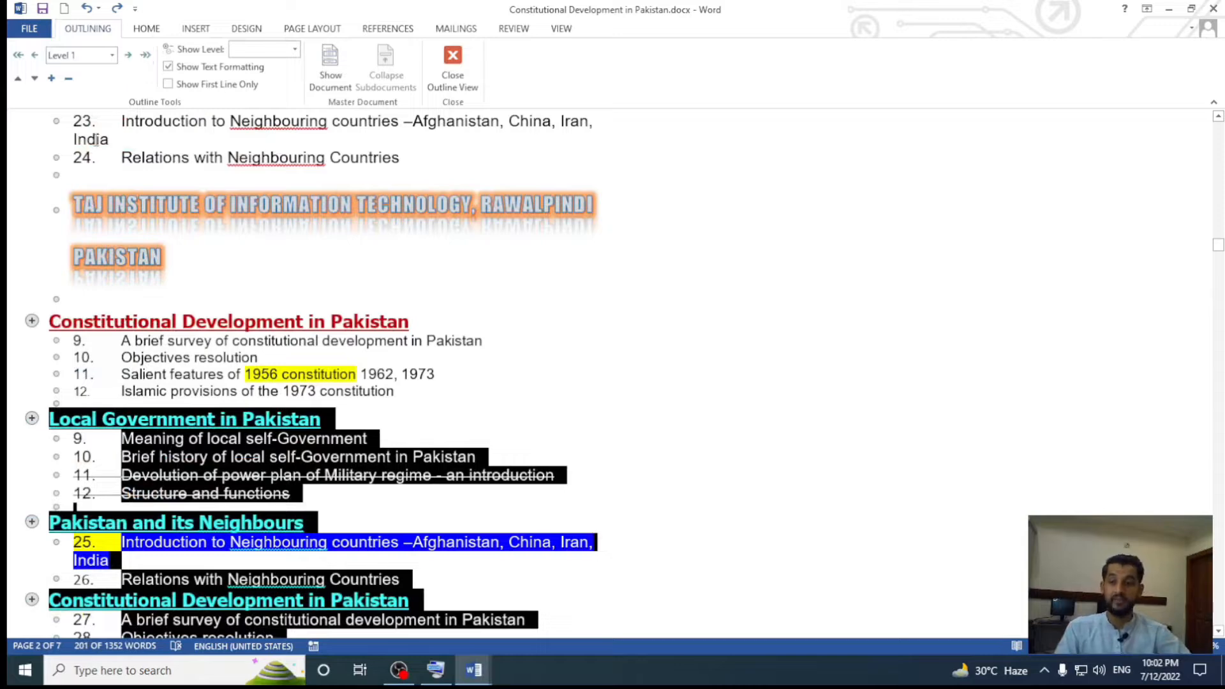
left_click(469, 90)
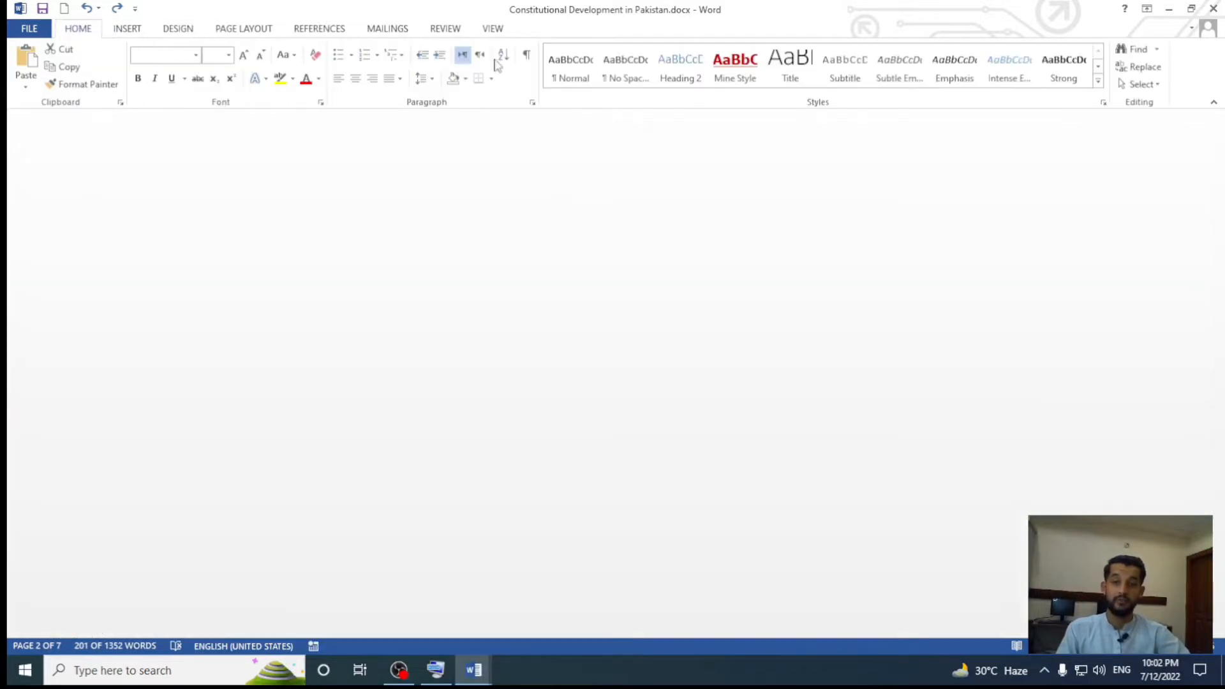
Show the document in Web Layout and in Read Mode, and leave Read Mode.
left_click(491, 31)
left_click(91, 75)
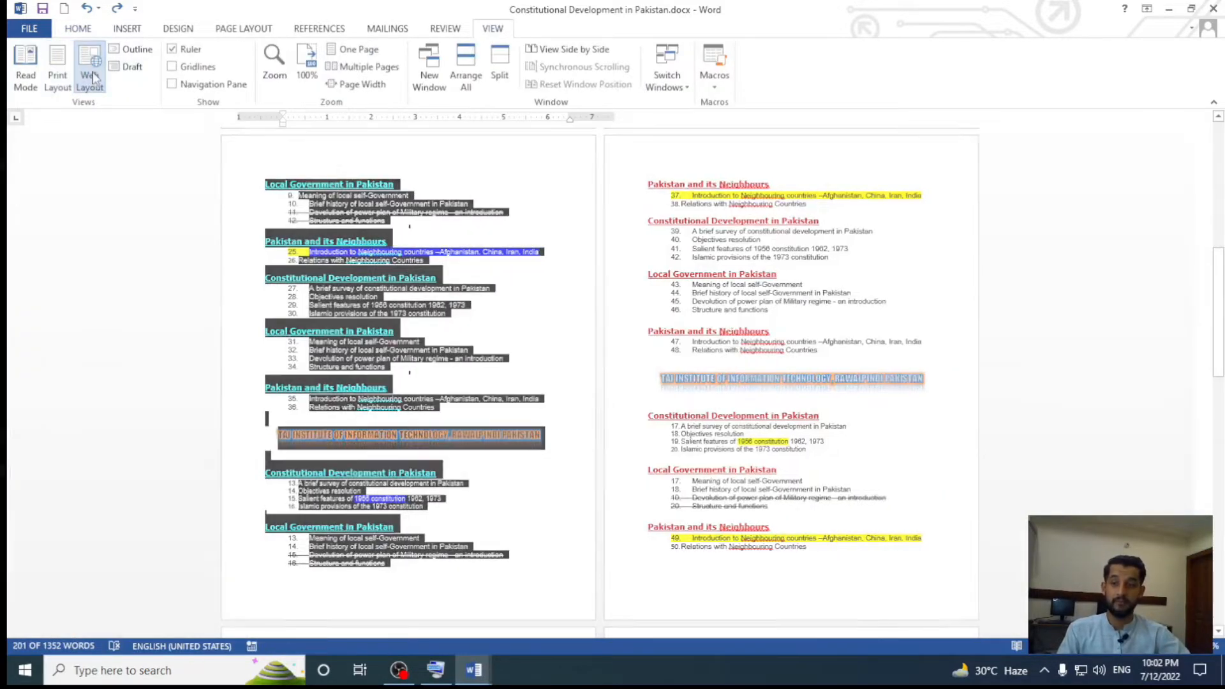
key("ctrl+a")
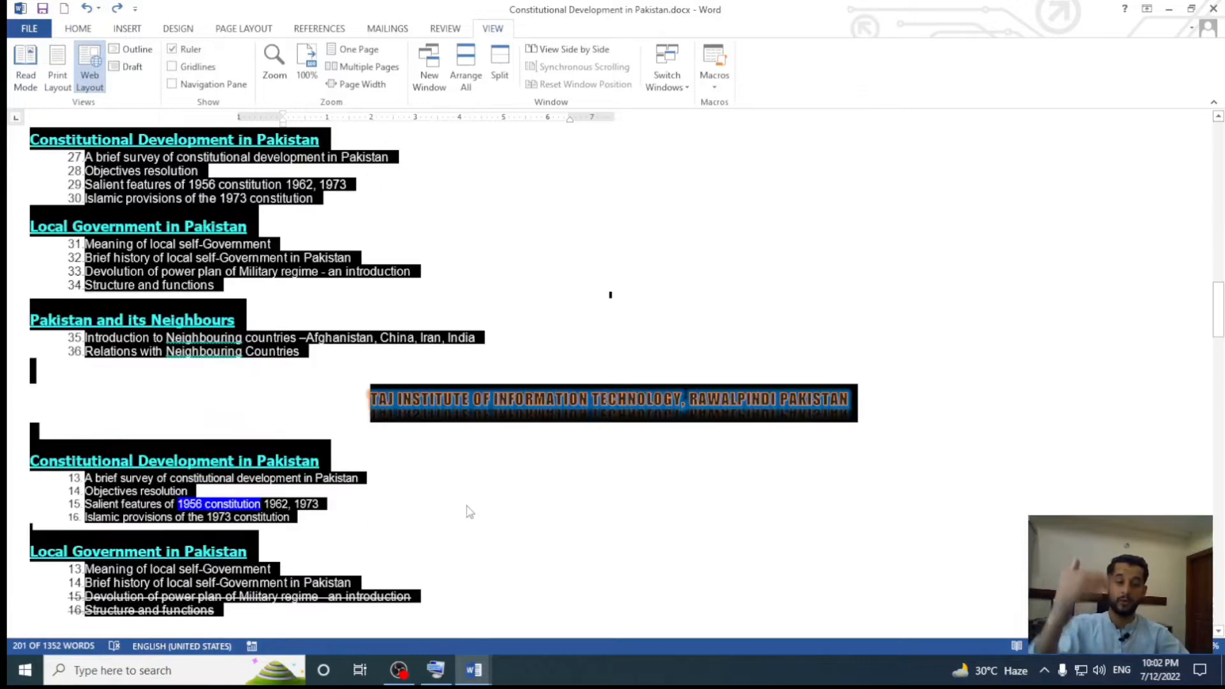
left_click(25, 79)
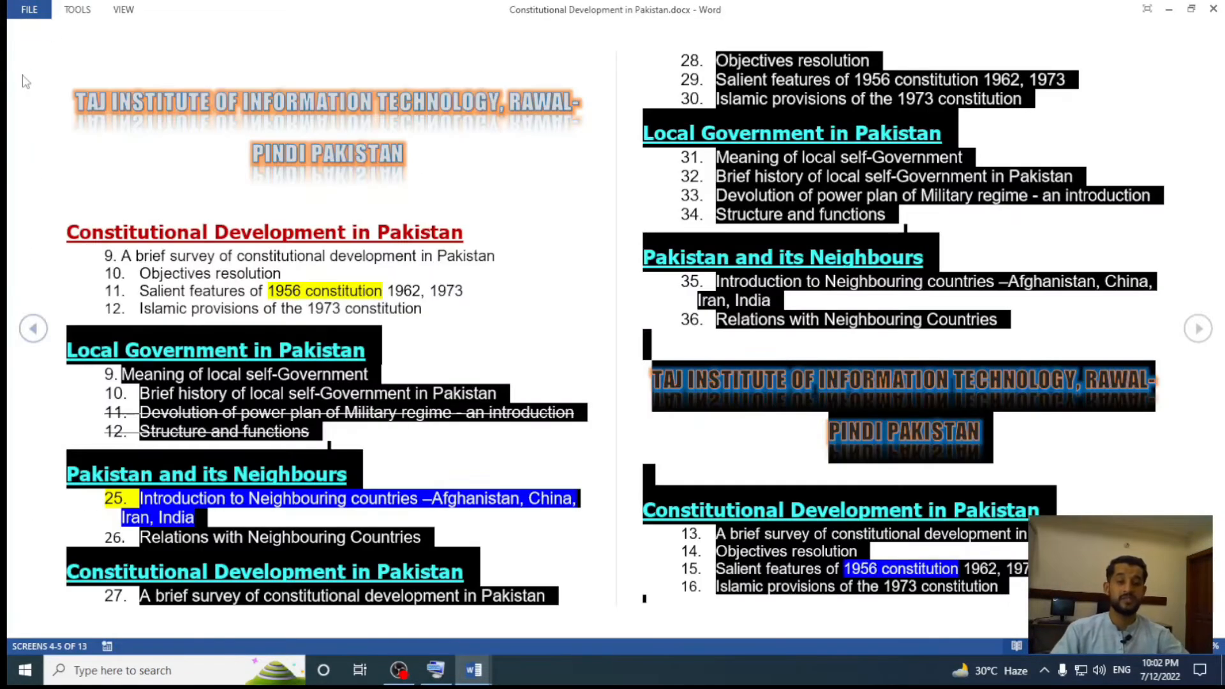
key("Escape")
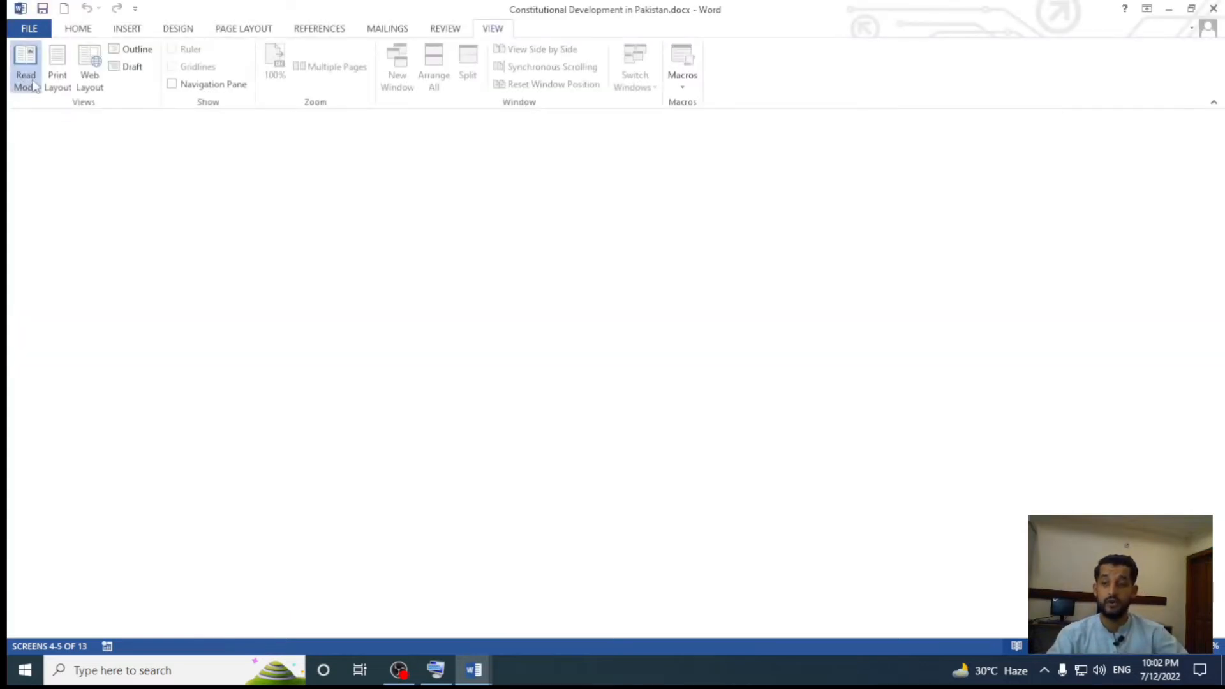
Return the document to Print Layout, clear the text selection and enlarge the first page.
left_click(53, 79)
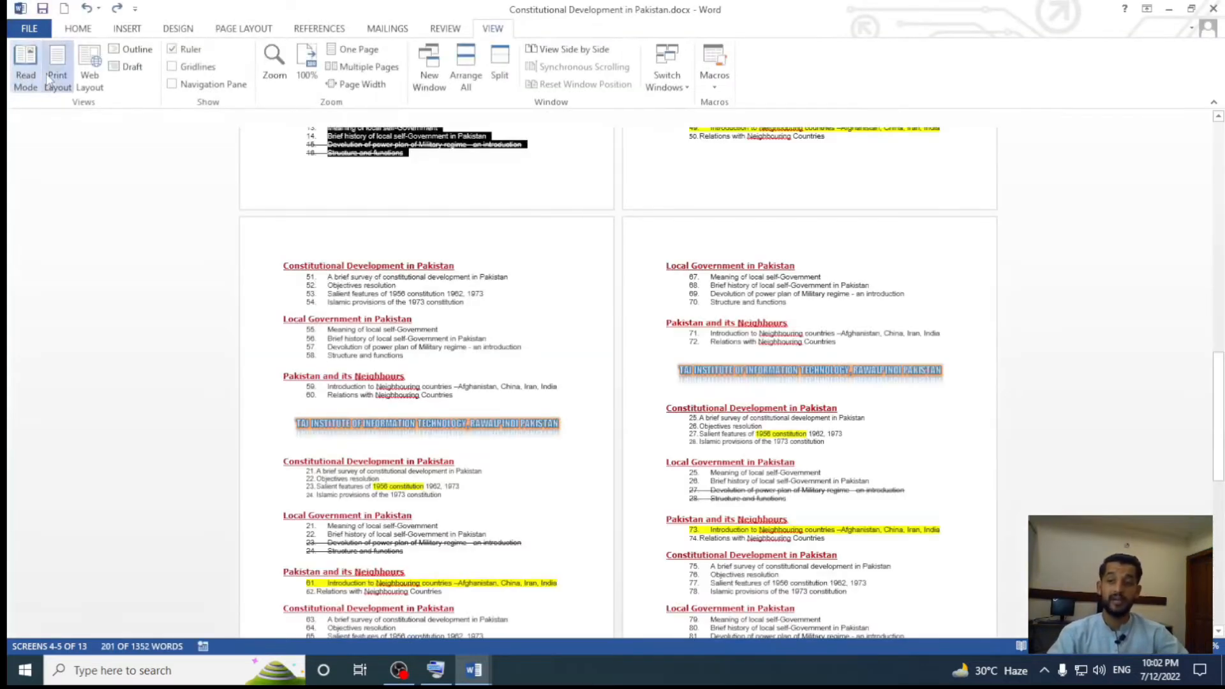
left_click(495, 295)
scroll(495, 295, "up", 10)
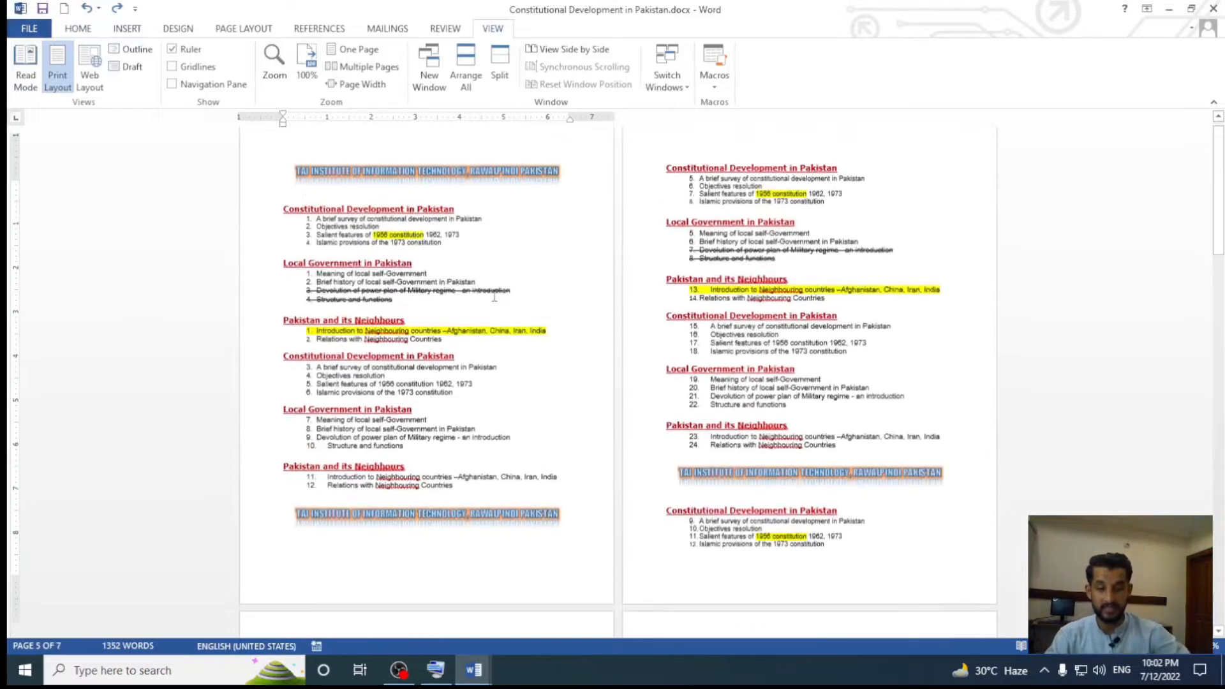
scroll(638, 380, "up", 5, "ctrl")
scroll(637, 380, "up", 3, "ctrl")
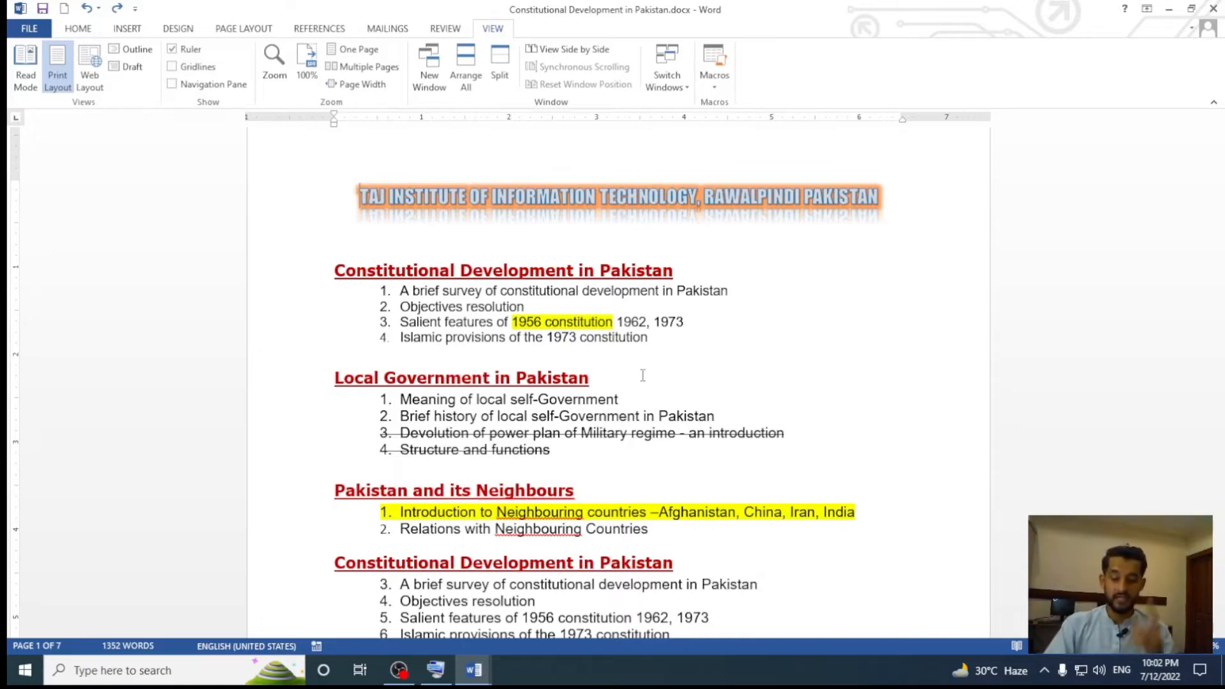
Switch to the Ms Word Lesson 9 document and add the text Alt+Ctrl+P to the Print Layout entry.
key("alt+Tab")
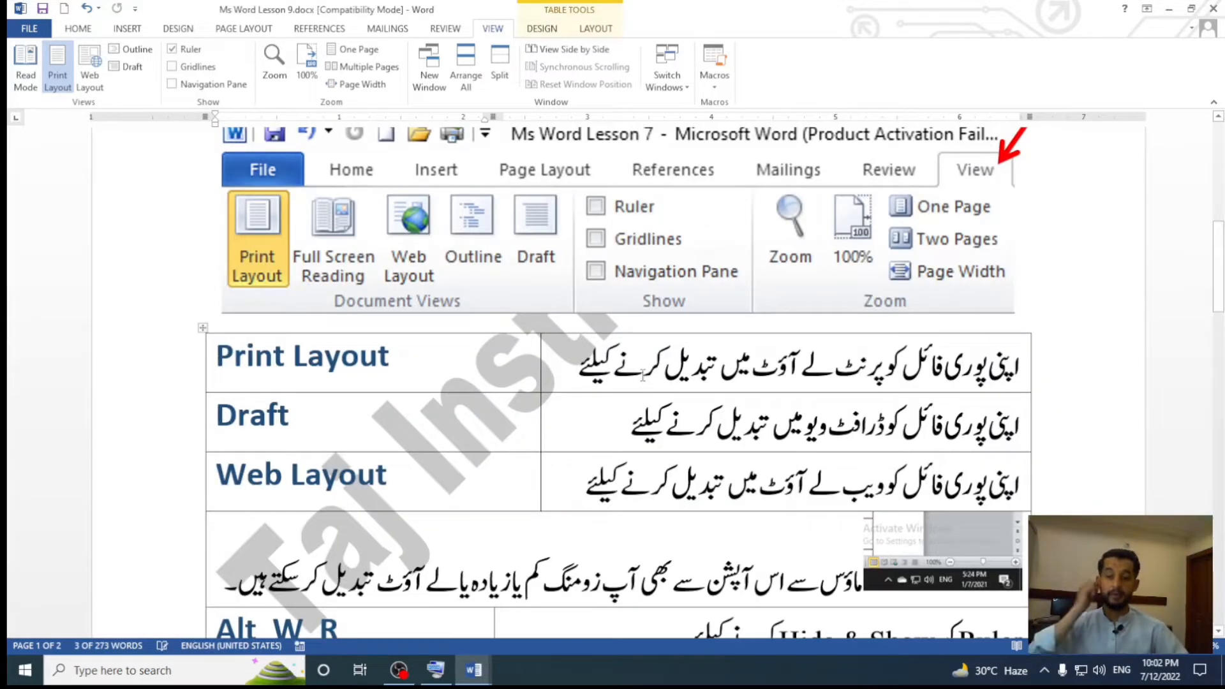
left_click(509, 384)
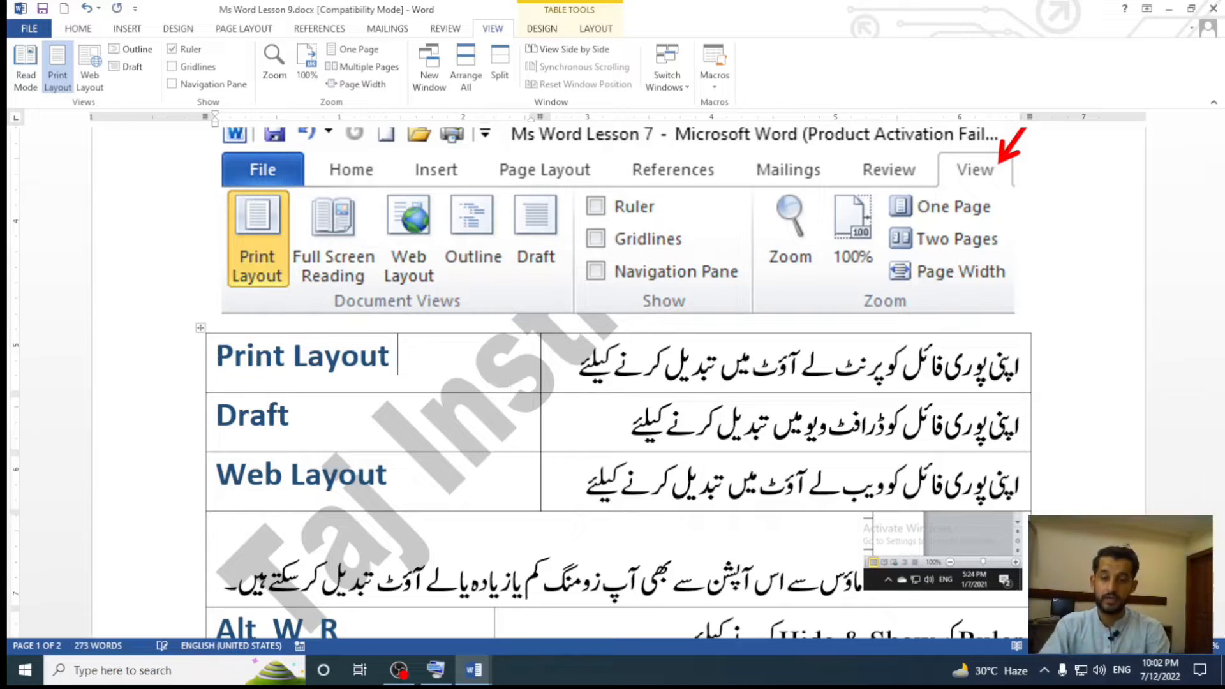
type("Alt+Ctrl")
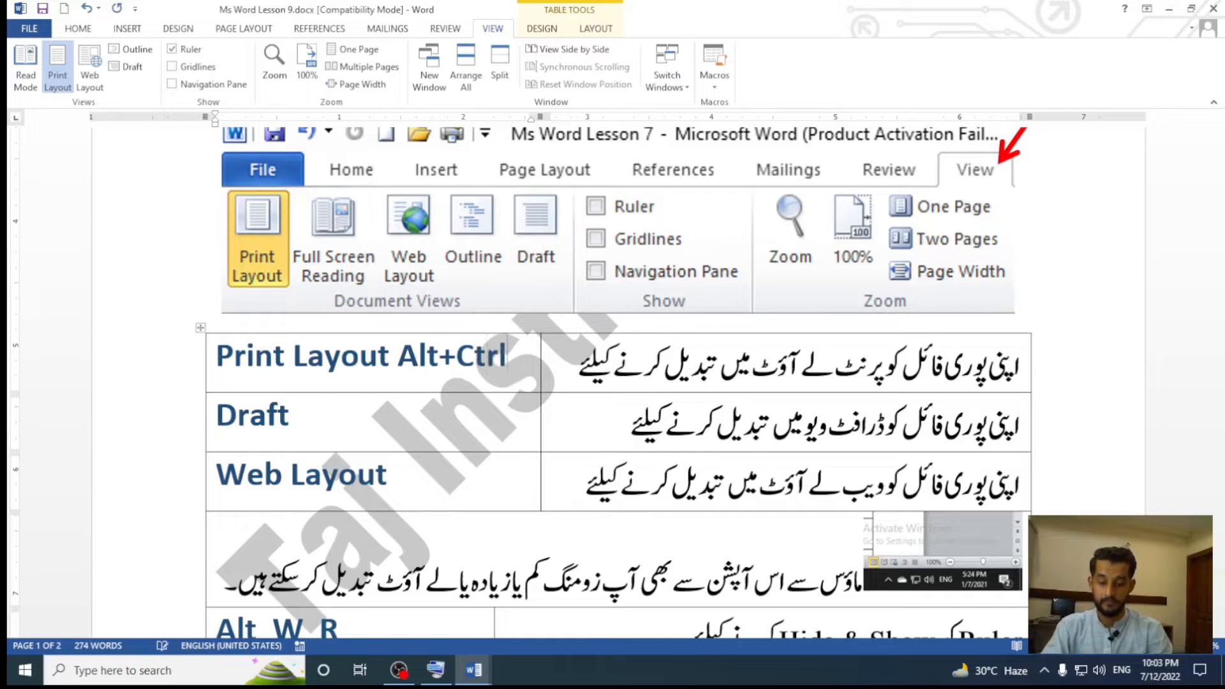
type("+")
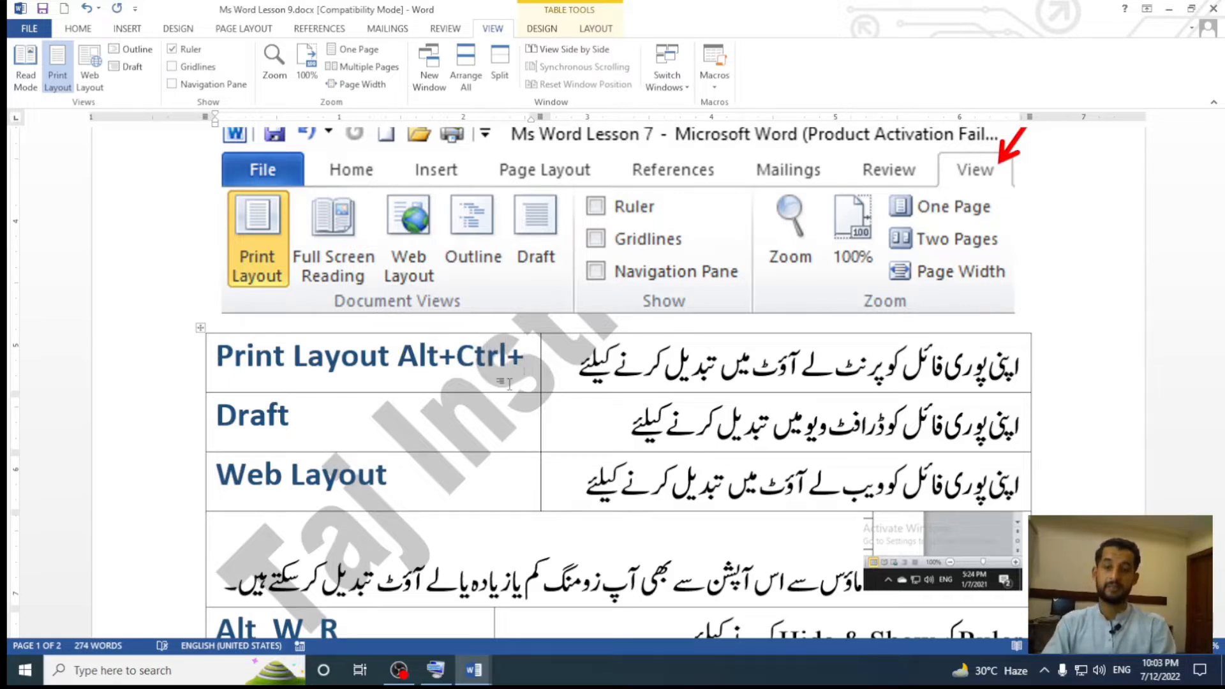
type("P")
Copy the text Alt+Ctrl+P from the Print Layout entry and paste it after Draft in the table.
left_click(388, 460)
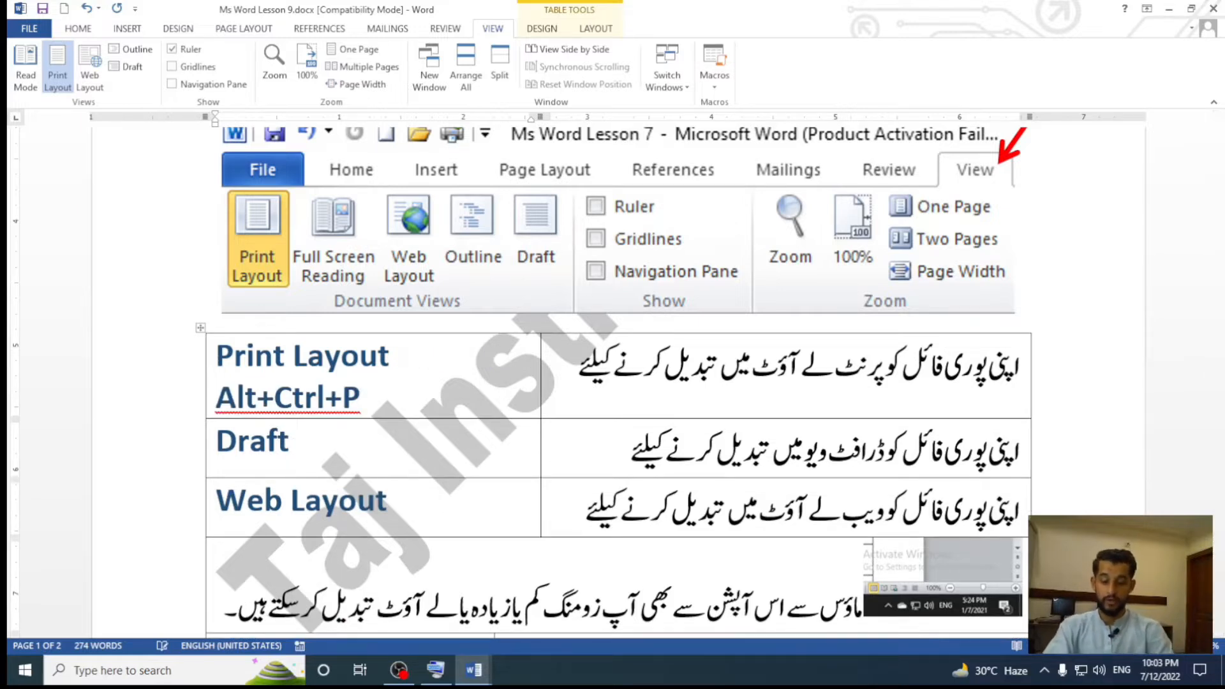
key("Up")
key("Right")
key("Right")
key("Right")
key("Right")
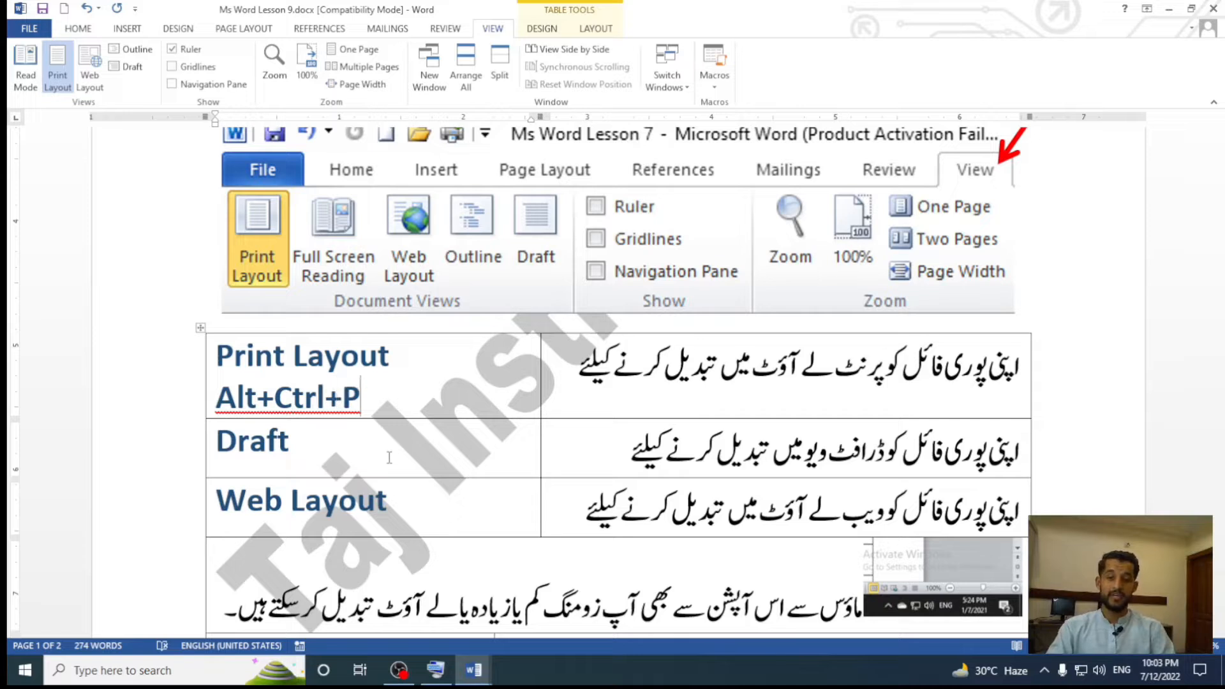
key("shift+Left")
key("shift+Left")
key("shift+Left")
key("shift+Left")
key("shift+Left")
key("shift+Left")
key("shift+Left")
key("shift+Left")
key("shift+Left")
key("shift+Left")
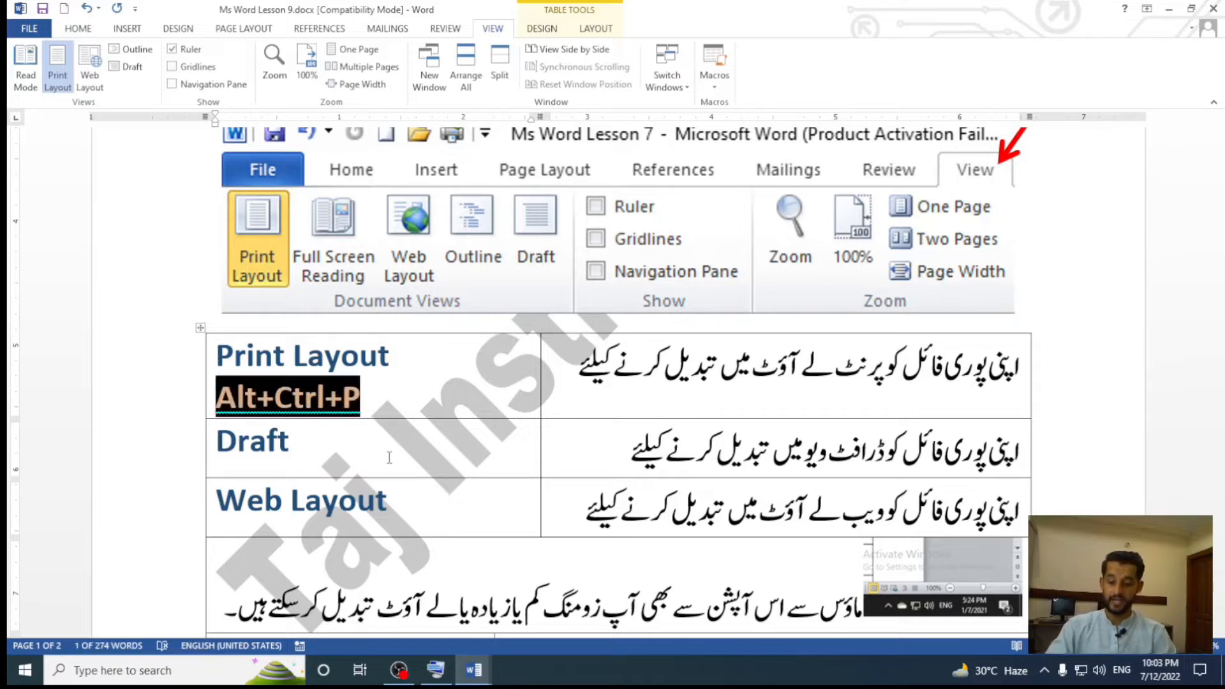
key("ctrl+c")
left_click(389, 457)
key("ctrl+v")
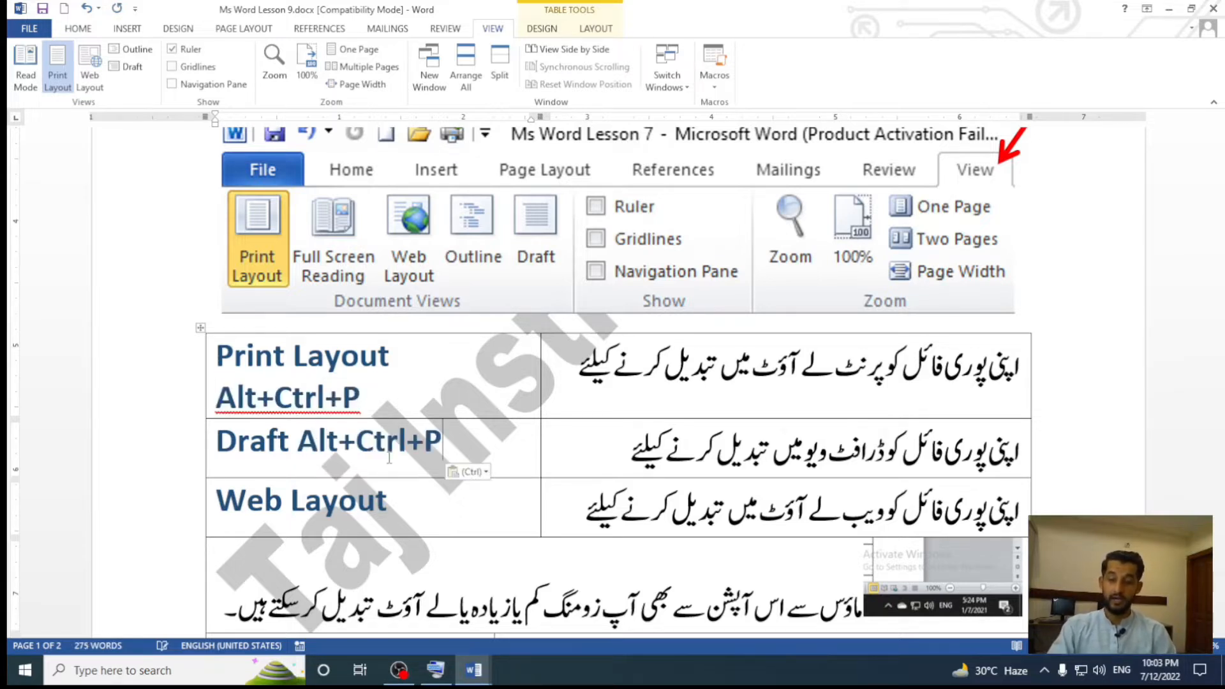
Change the shortcut text beside Draft to Alt+Ctrl+N.
key("shift+Left")
type("n")
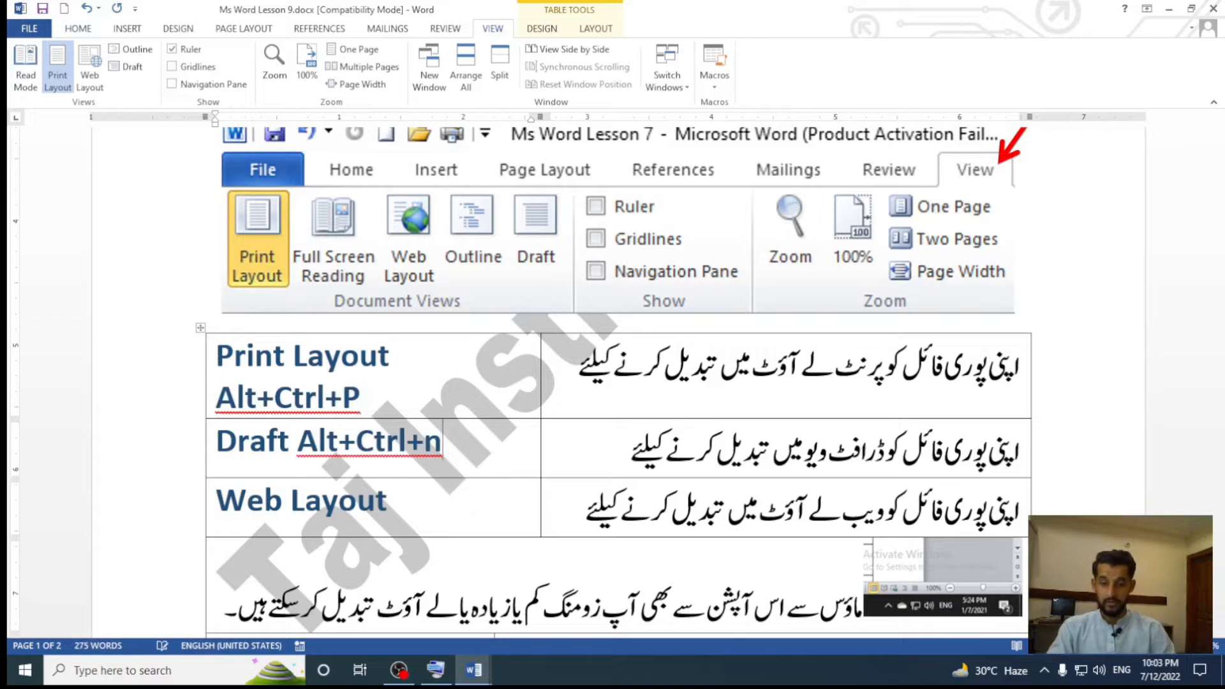
key("BackSpace")
type("N")
Add the shortcut text Alt+Ctrl+N on a new line under Web Layout in the table.
key("Down")
key("End")
key("Return")
key("ctrl+v")
key("shift+Left")
type("N")
Look through the remaining shortcut rows as far as Alt V U and select the shortcut text beside Draft.
scroll(389, 458, "down", 5)
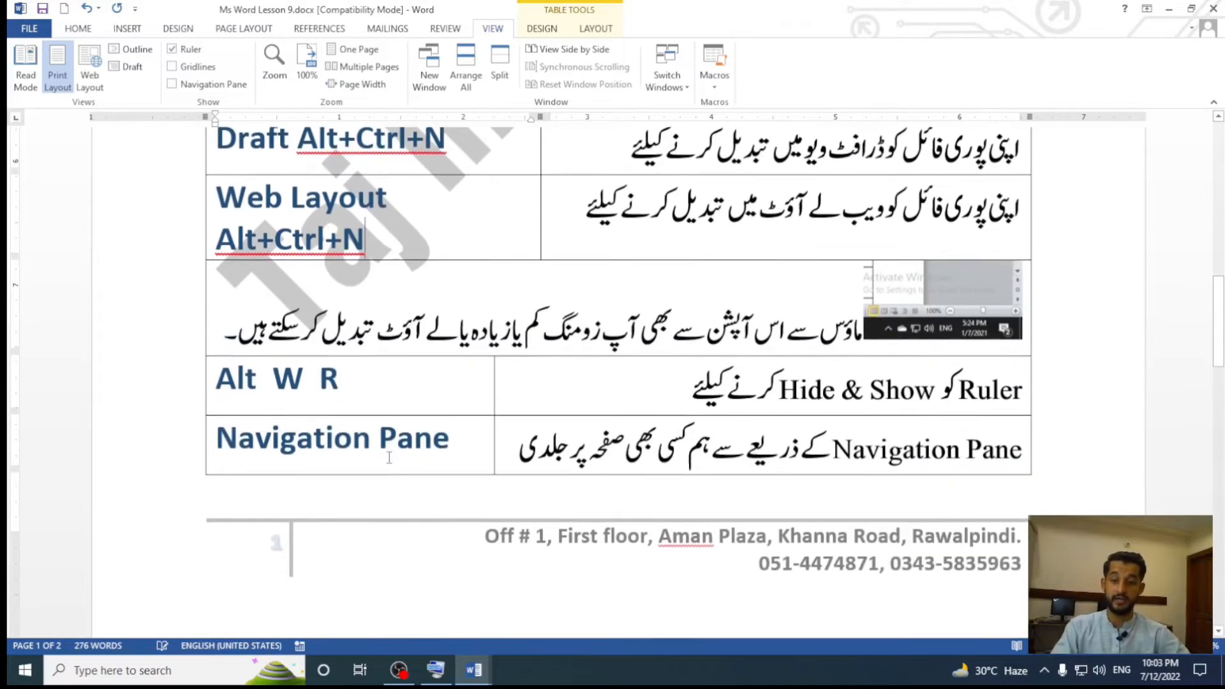
scroll(456, 437, "down", 10)
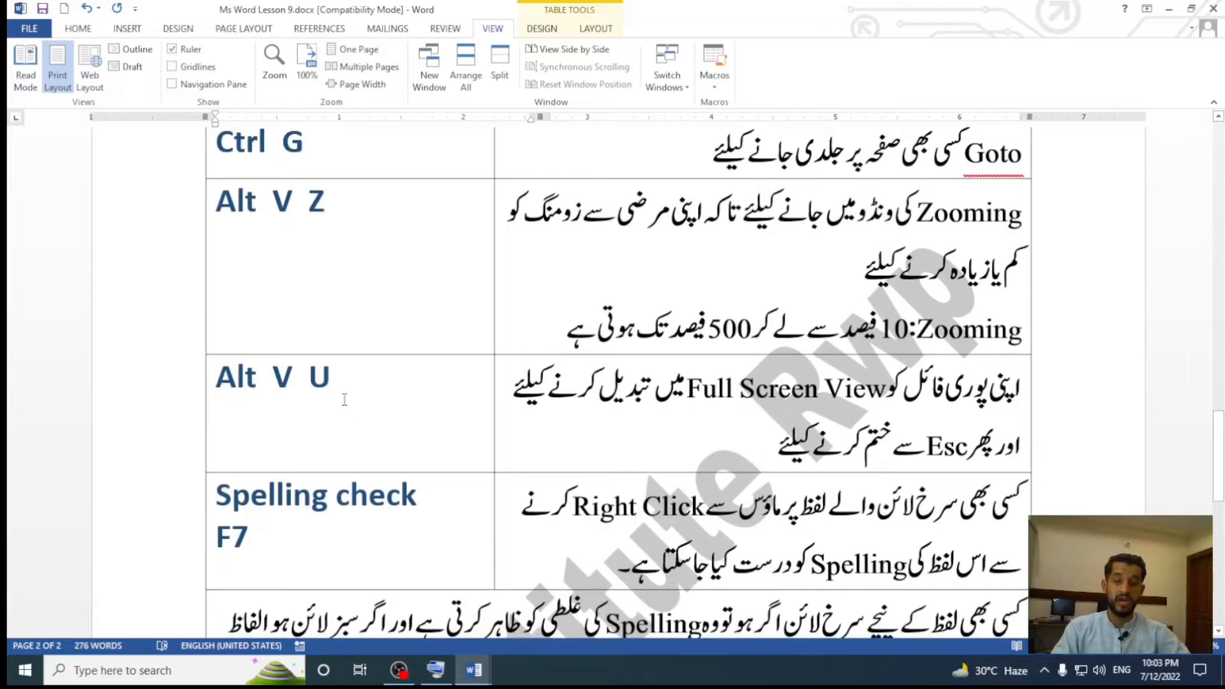
left_click(340, 389)
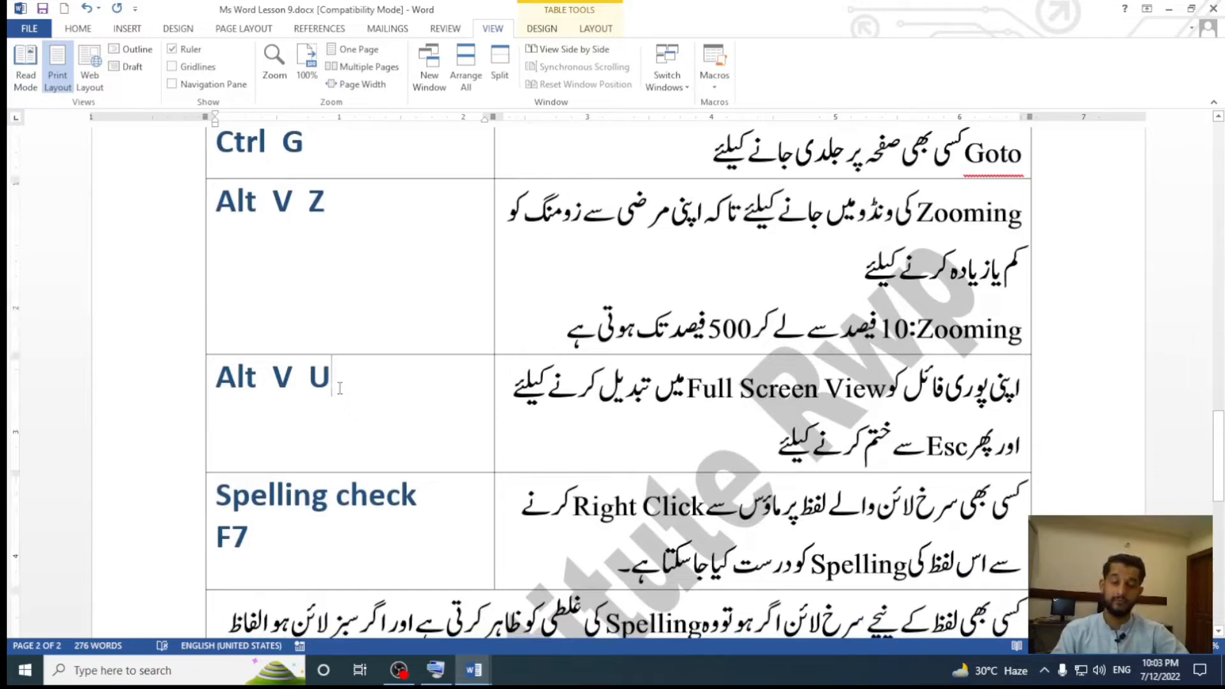
scroll(340, 389, "up", 15)
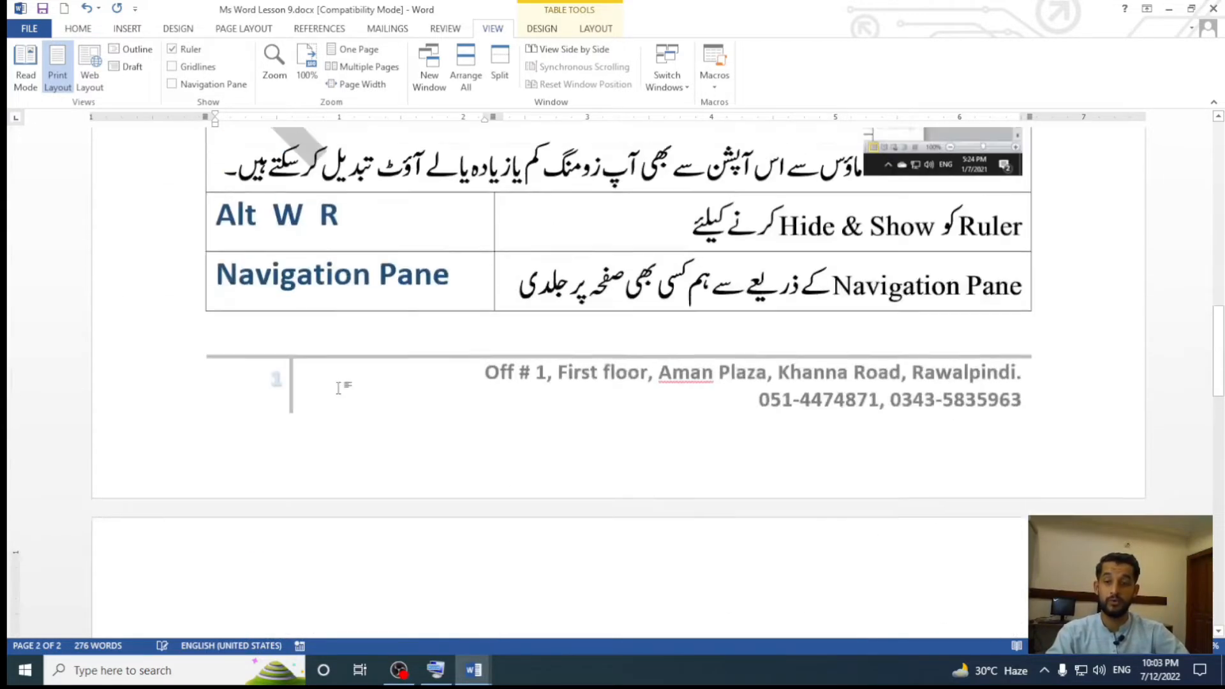
left_click_drag(447, 441, 298, 442)
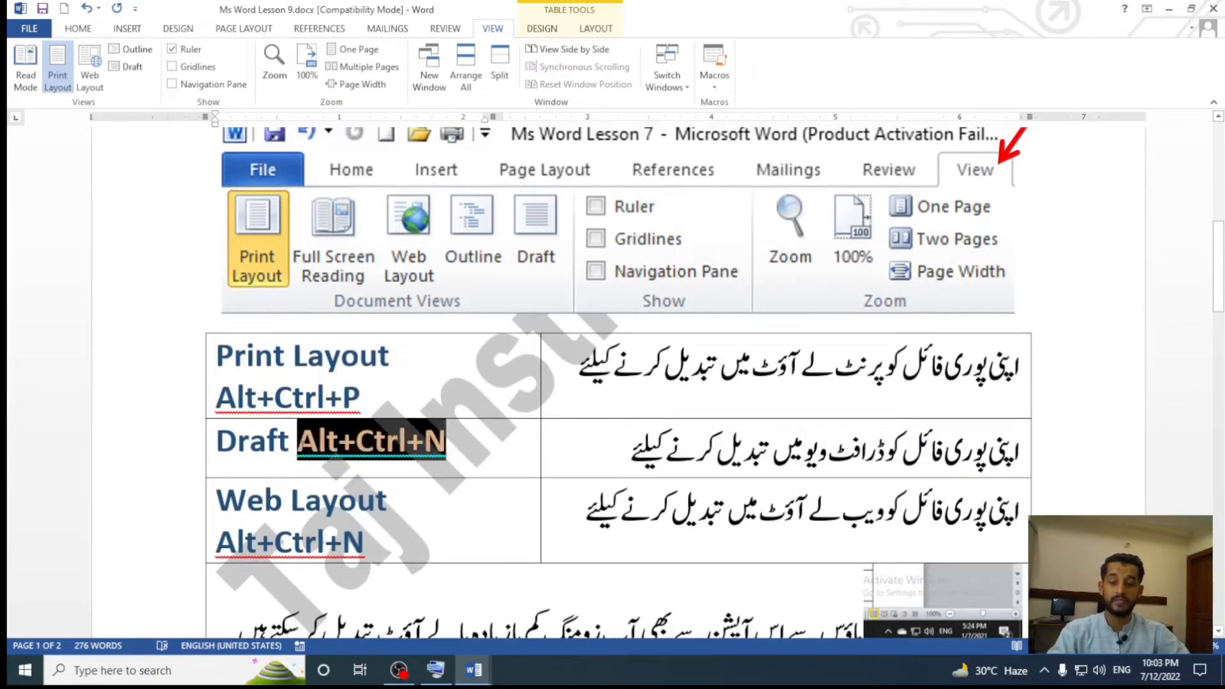
Bring up the On-Screen Keyboard over the Constitutional Development in Pakistan document and use it to change to Draft view.
left_click(436, 670)
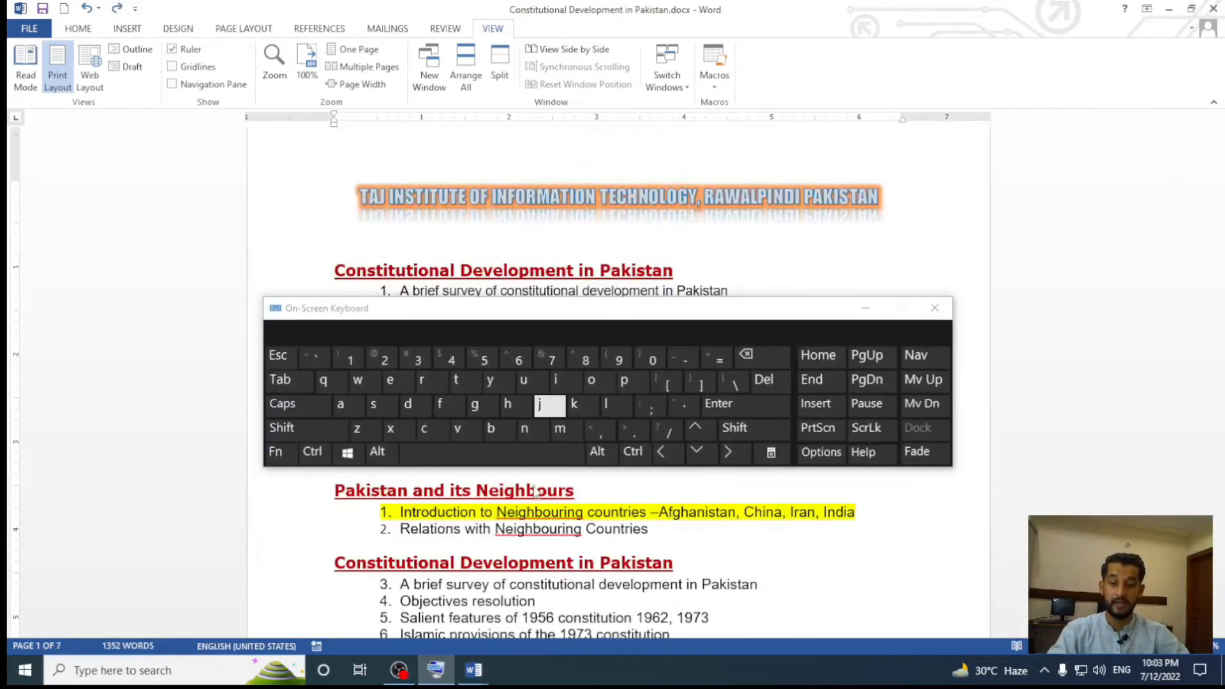
left_click(518, 528)
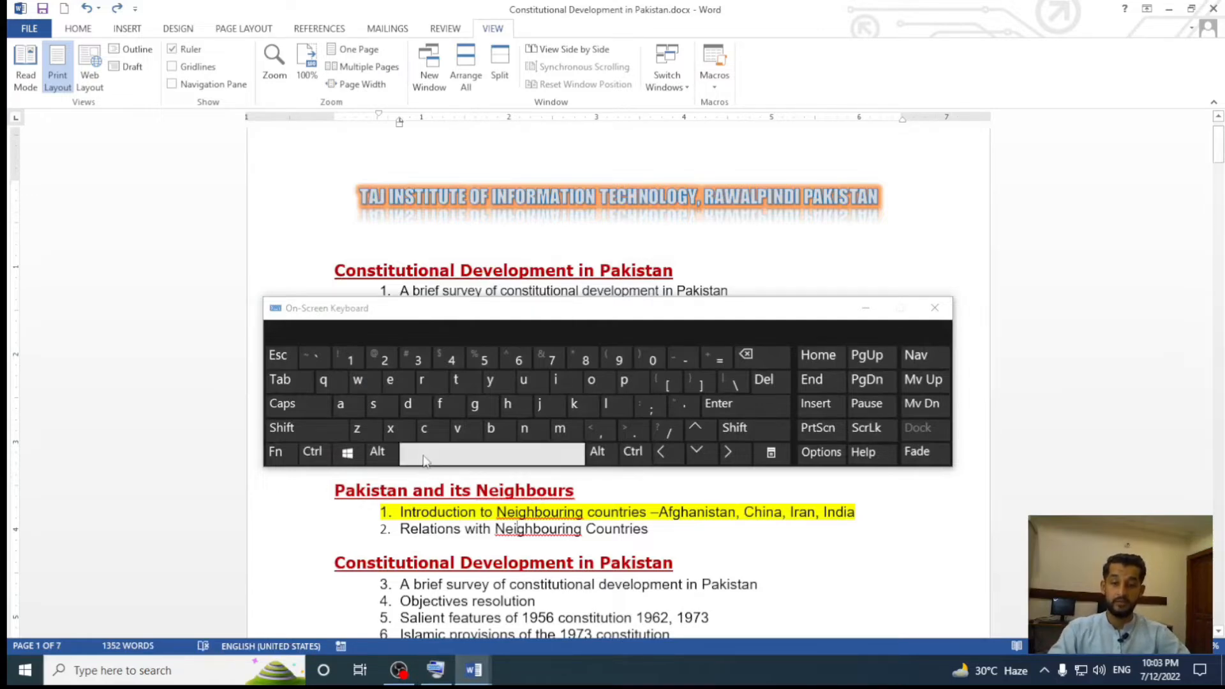
left_click(379, 452)
left_click(313, 453)
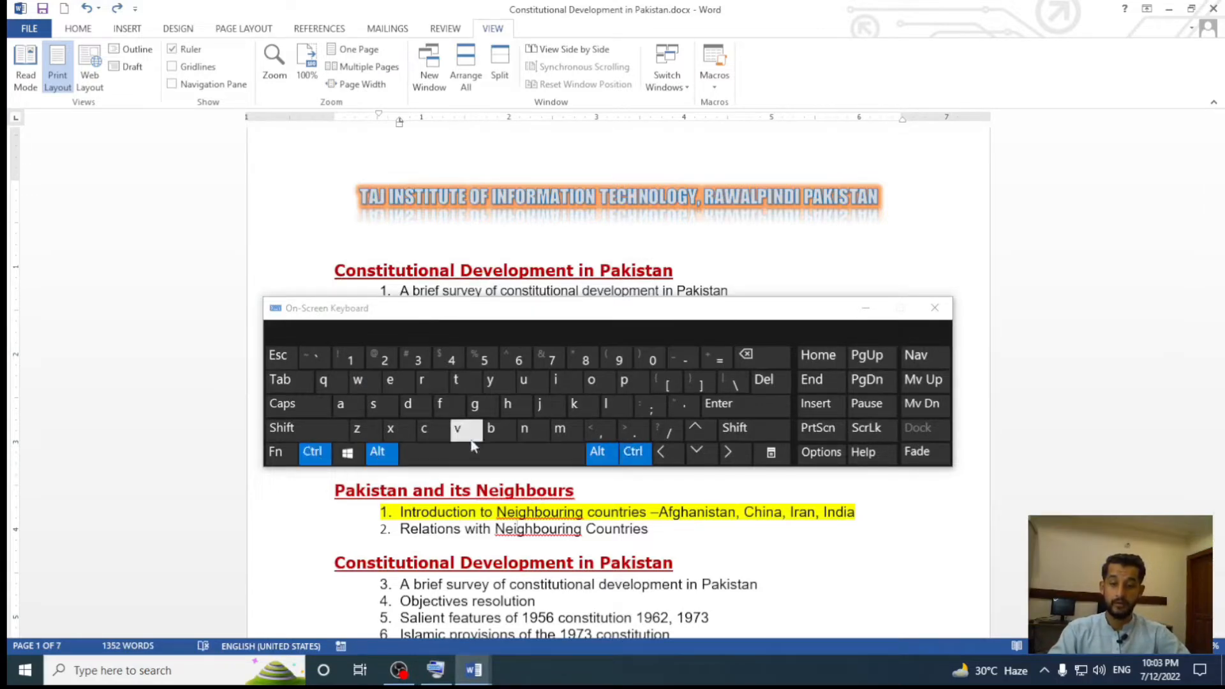
left_click(523, 428)
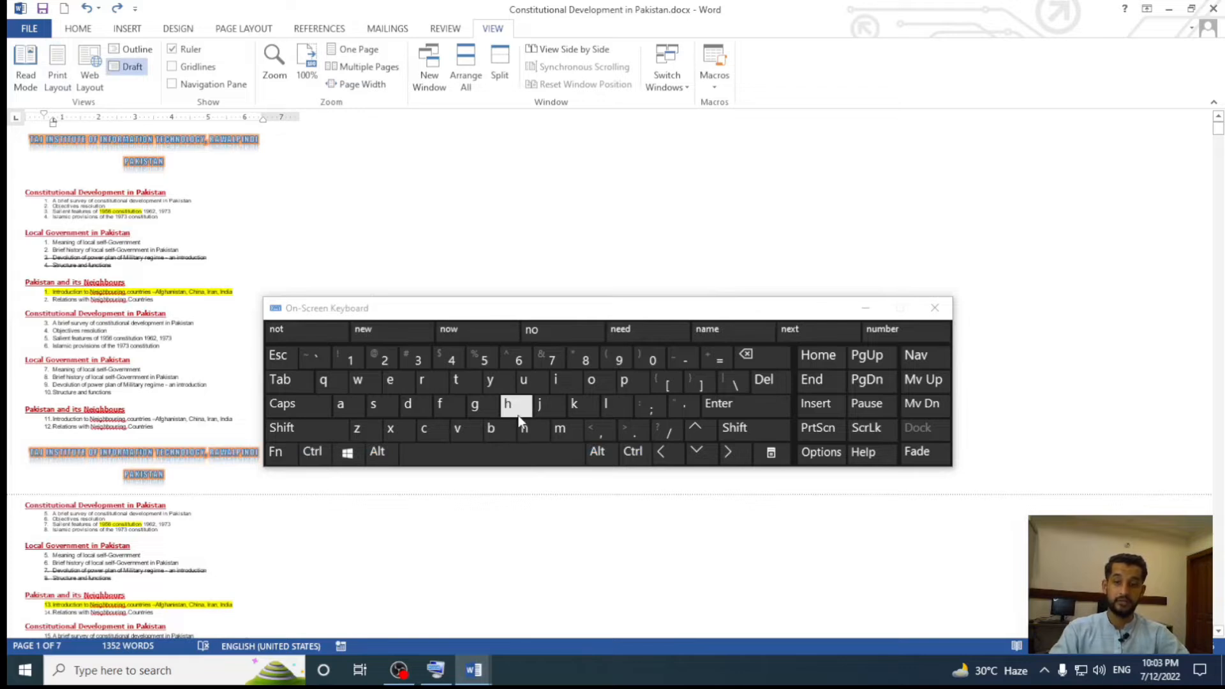
Move the On-Screen Keyboard off the text, show the document in Outline view, close that view and change to Web Layout.
left_click_drag(474, 299, 649, 240)
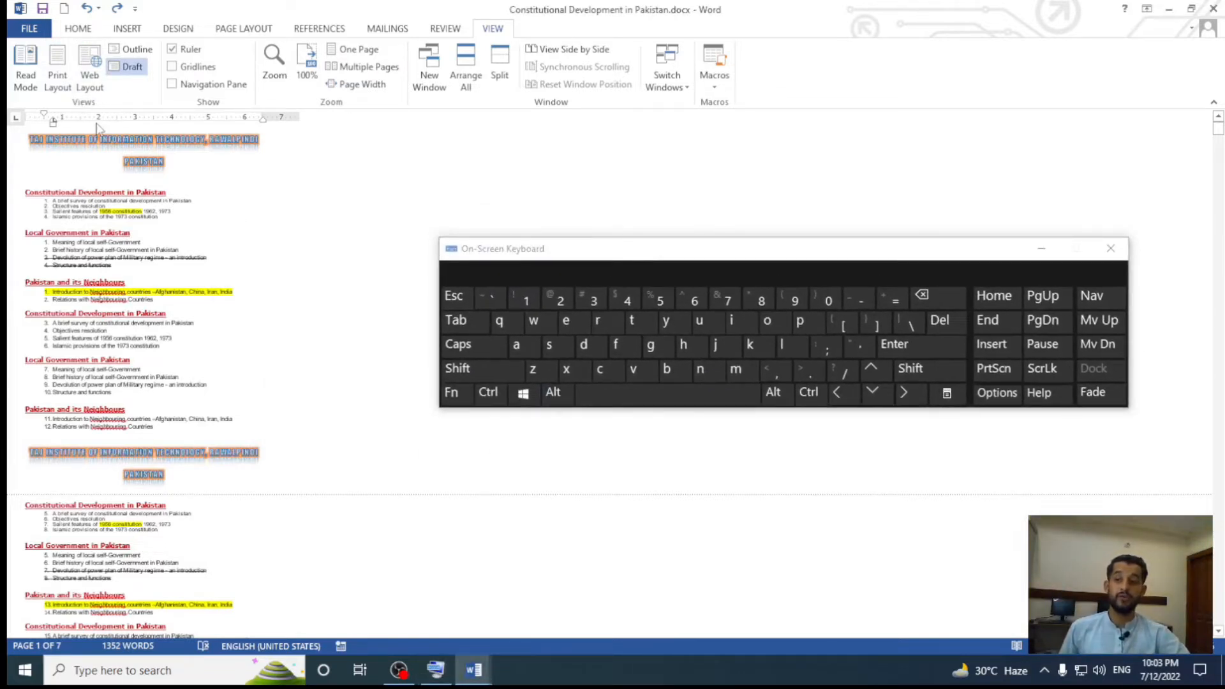
left_click(125, 51)
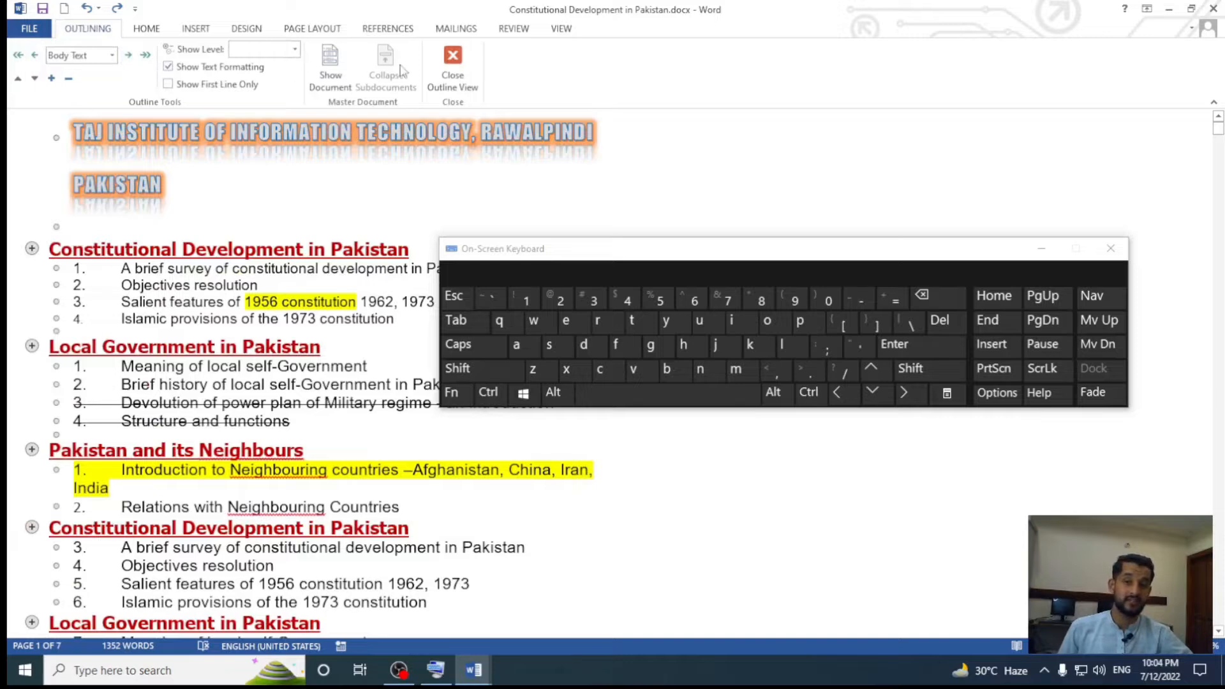
left_click(453, 62)
left_click(492, 29)
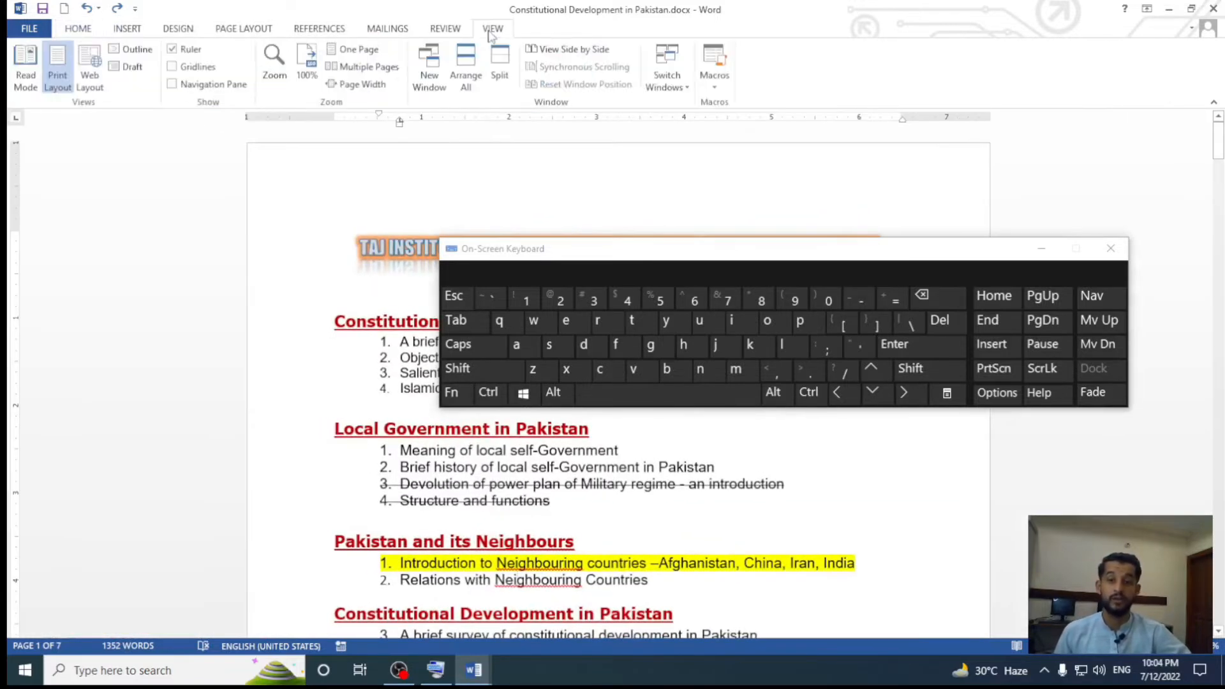
left_click(88, 76)
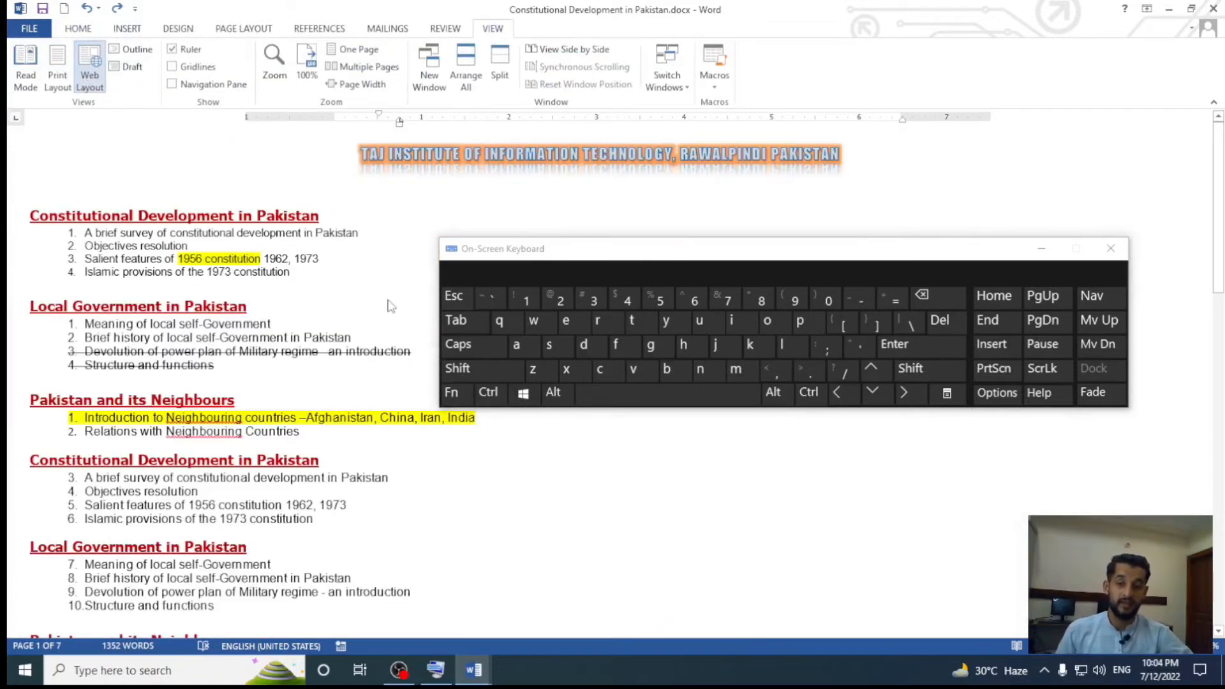
Return the document to Print Layout with the On-Screen Keyboard and move the keyboard below the page title.
left_click(554, 392)
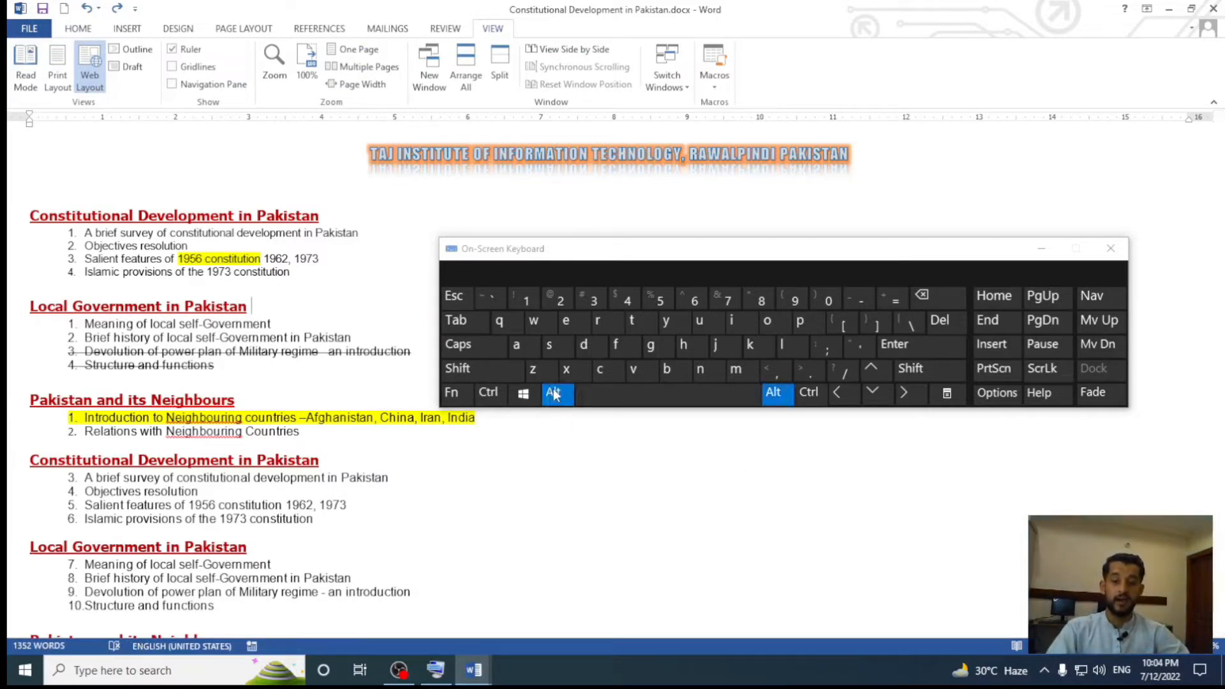
left_click(488, 392)
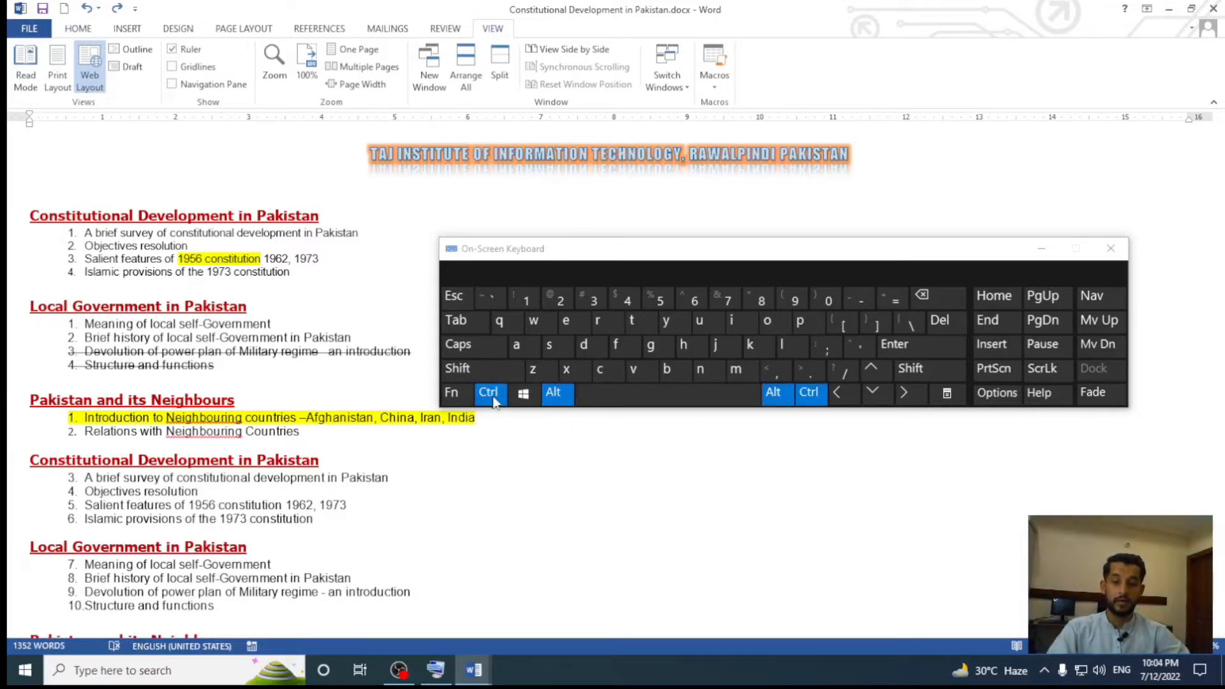
left_click(801, 325)
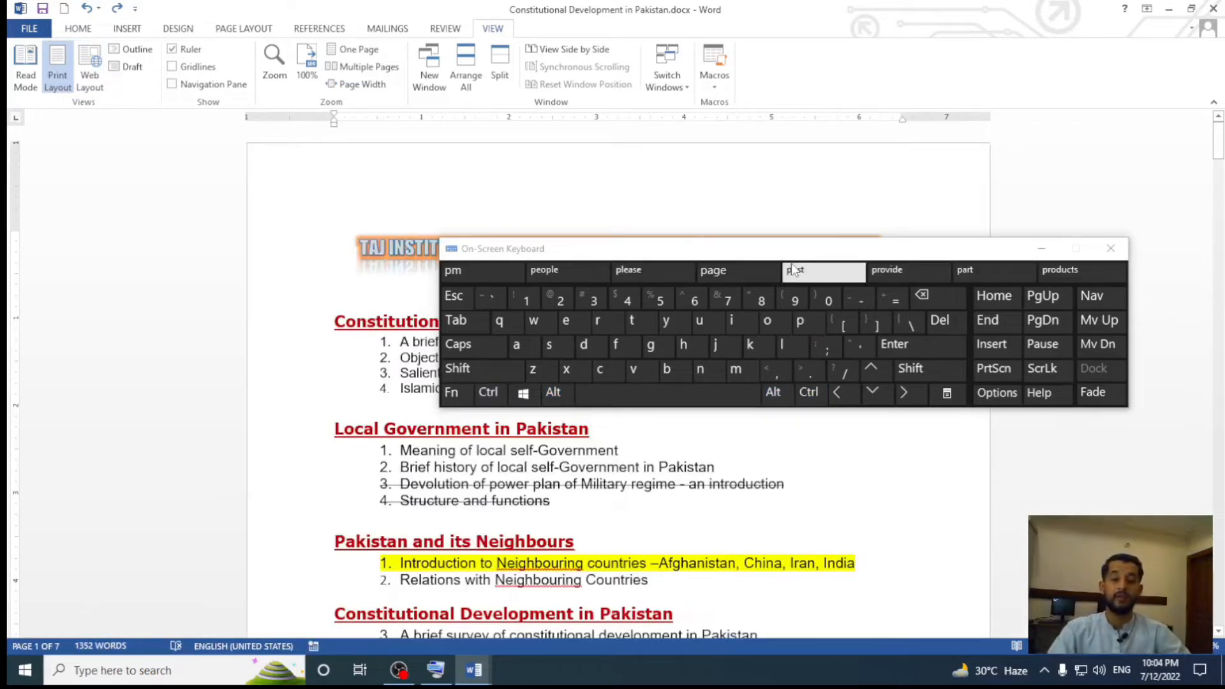
left_click_drag(785, 258, 639, 407)
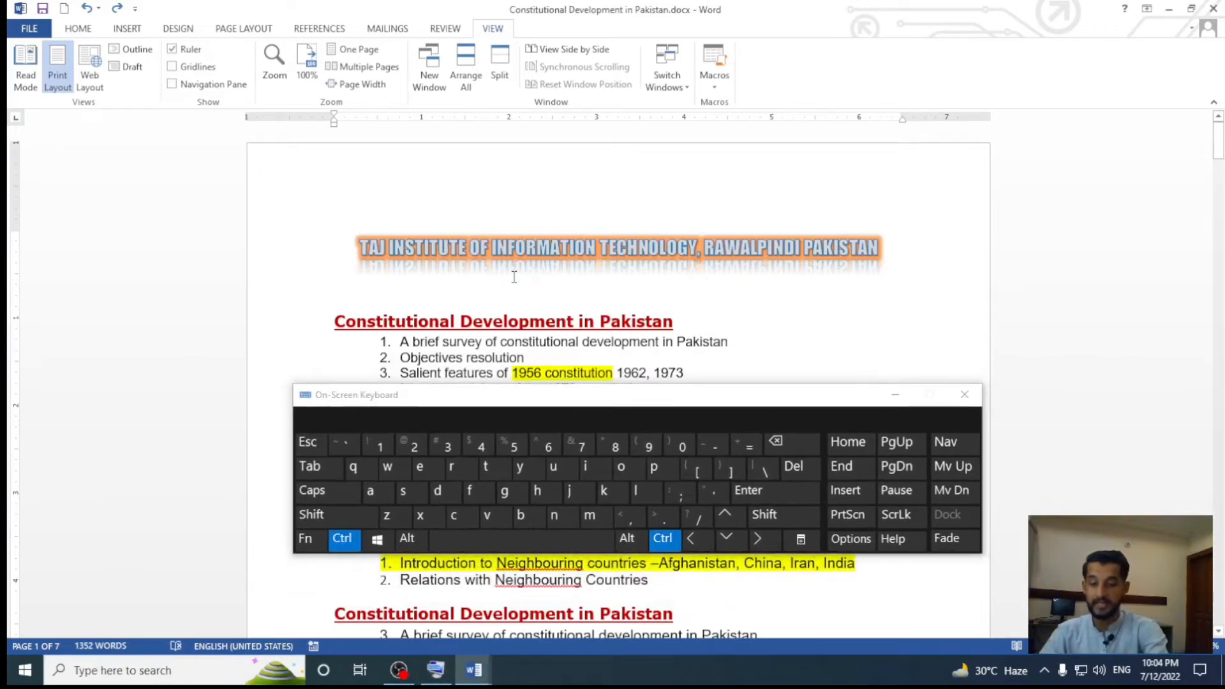
Switch to the Ms Word Lesson 9 document, minimize the On-Screen Keyboard and select the Print Layout shortcut text.
key("ctrl+F6")
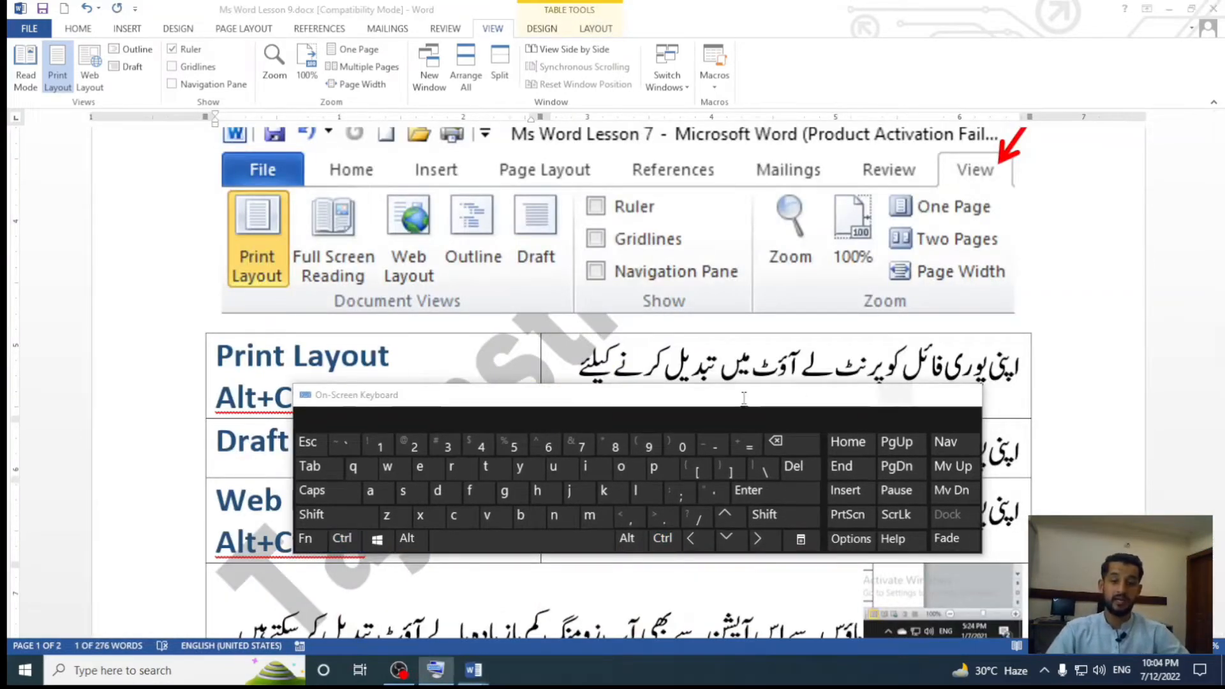
left_click(895, 394)
left_click_drag(372, 396, 222, 397)
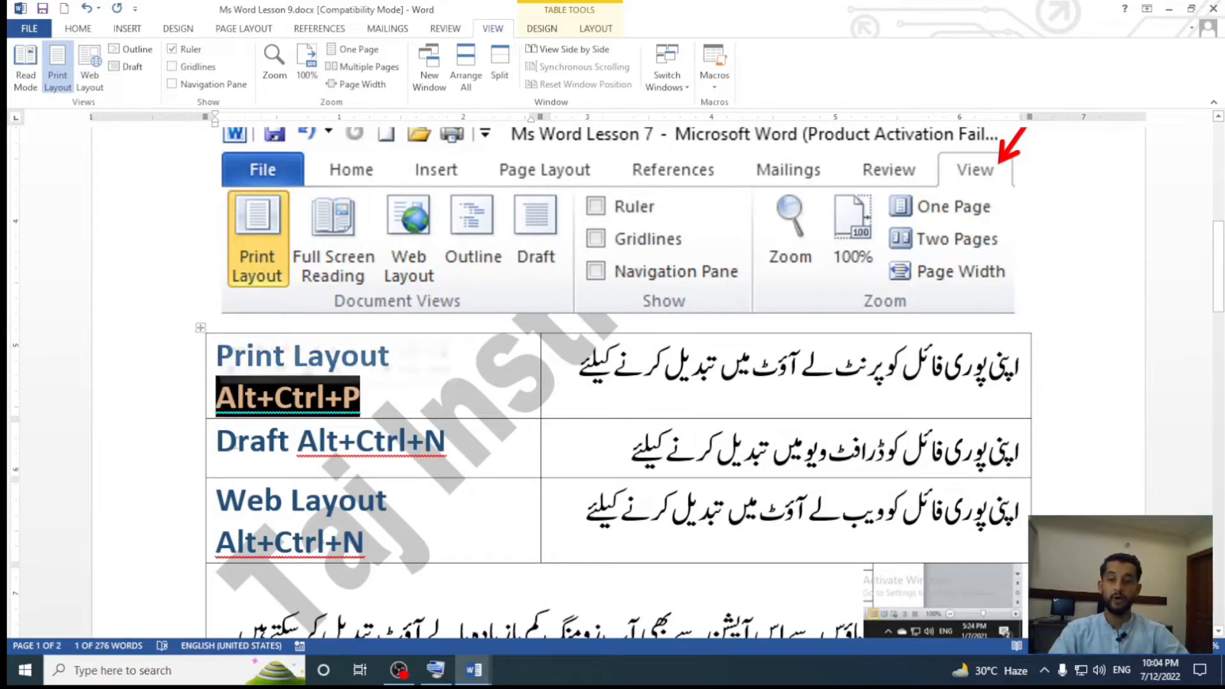
Highlight the Web Layout shortcut text, then find the Alt V U row in the notes and highlight its words Full Screen View.
left_click_drag(370, 541, 216, 542)
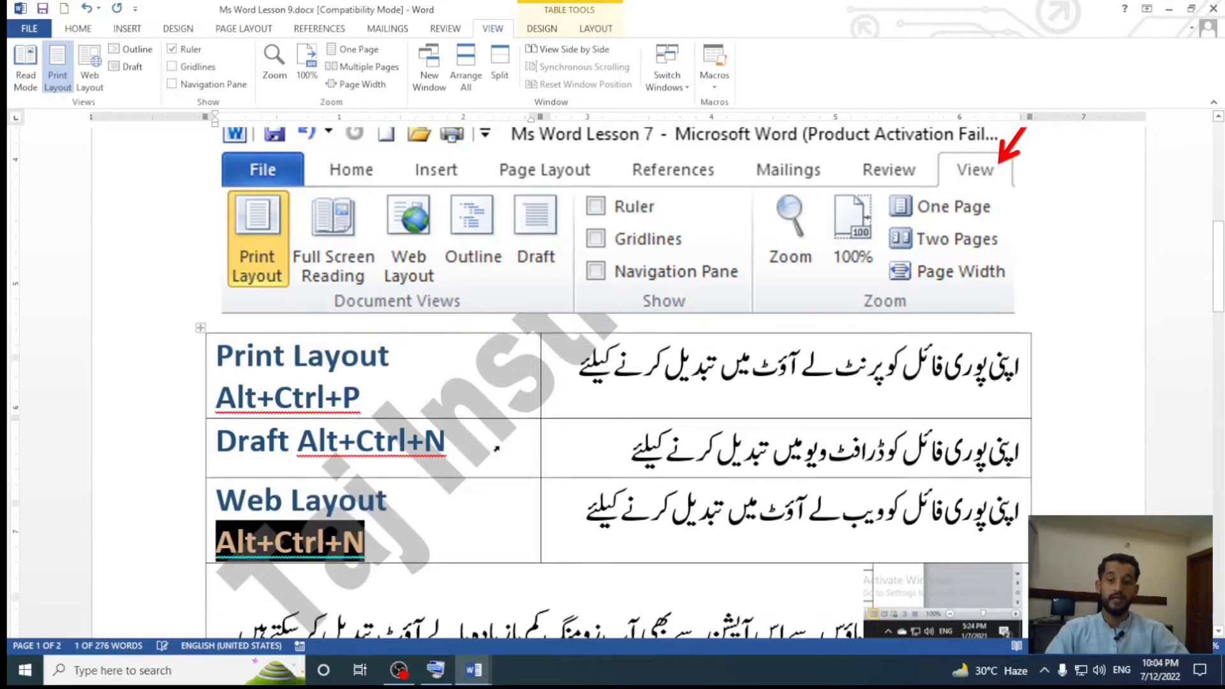
scroll(502, 453, "down", 6)
scroll(502, 453, "down", 8)
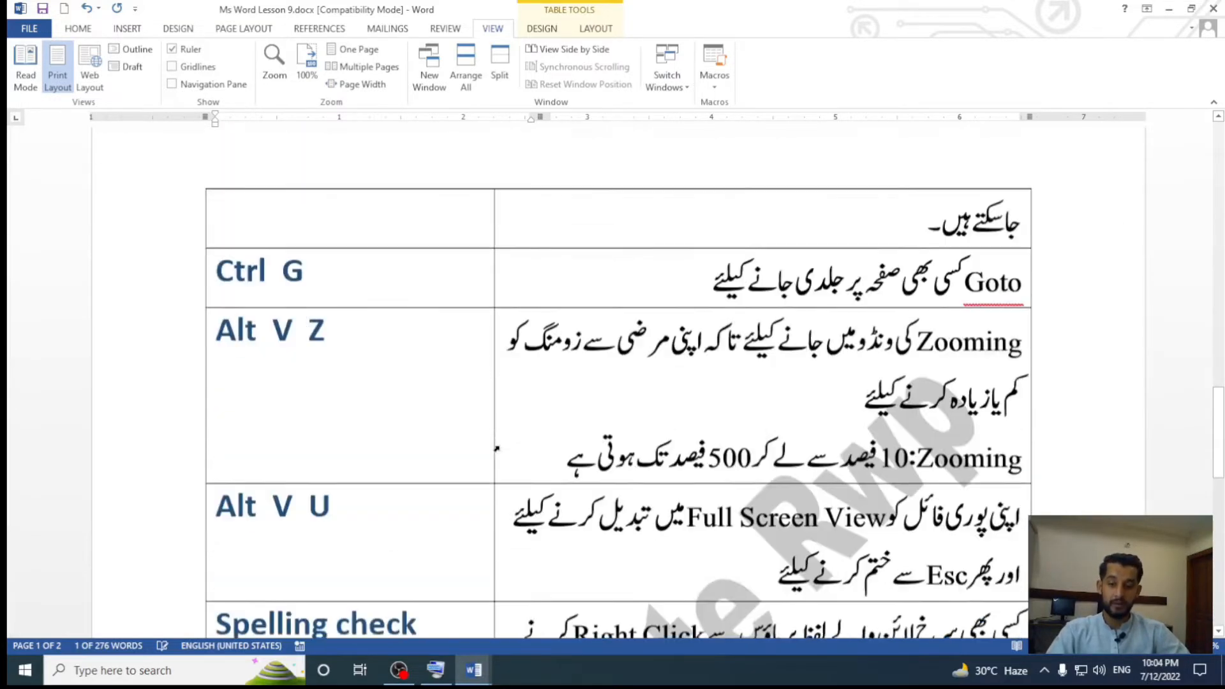
scroll(603, 402, "down", 2)
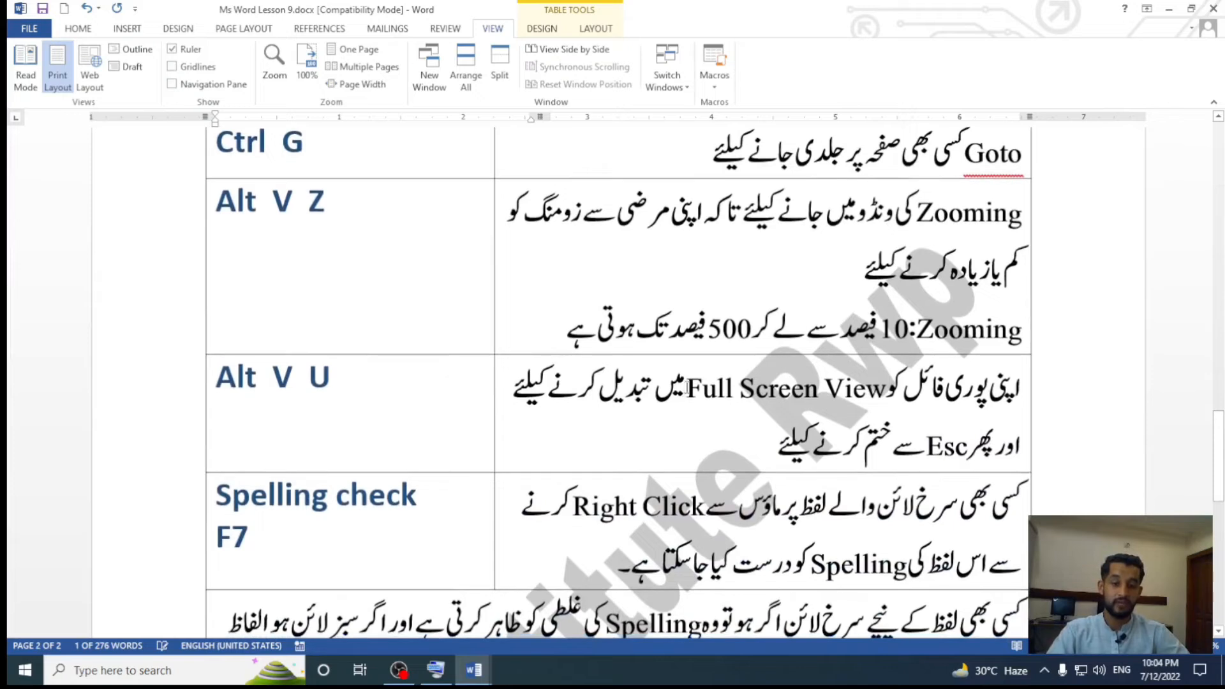
left_click_drag(733, 388, 886, 400)
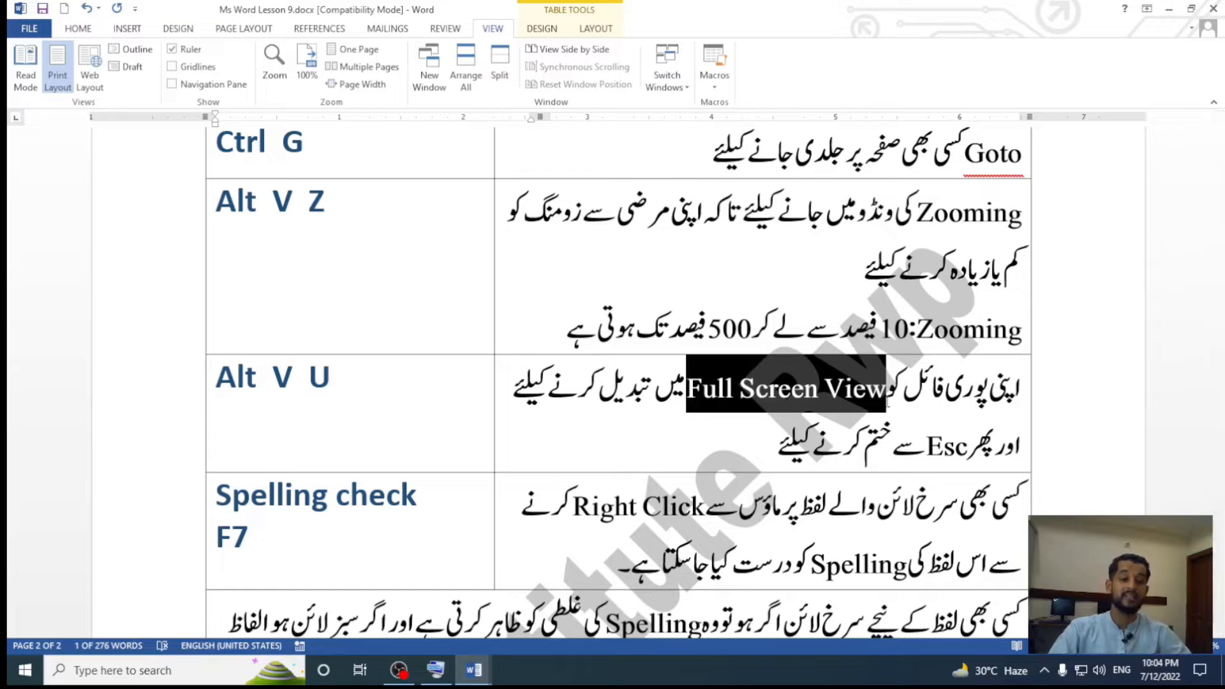
left_click(381, 394)
Switch to the Constitutional Development in Pakistan document and change it to Draft view with the On-Screen Keyboard.
key("alt+Tab")
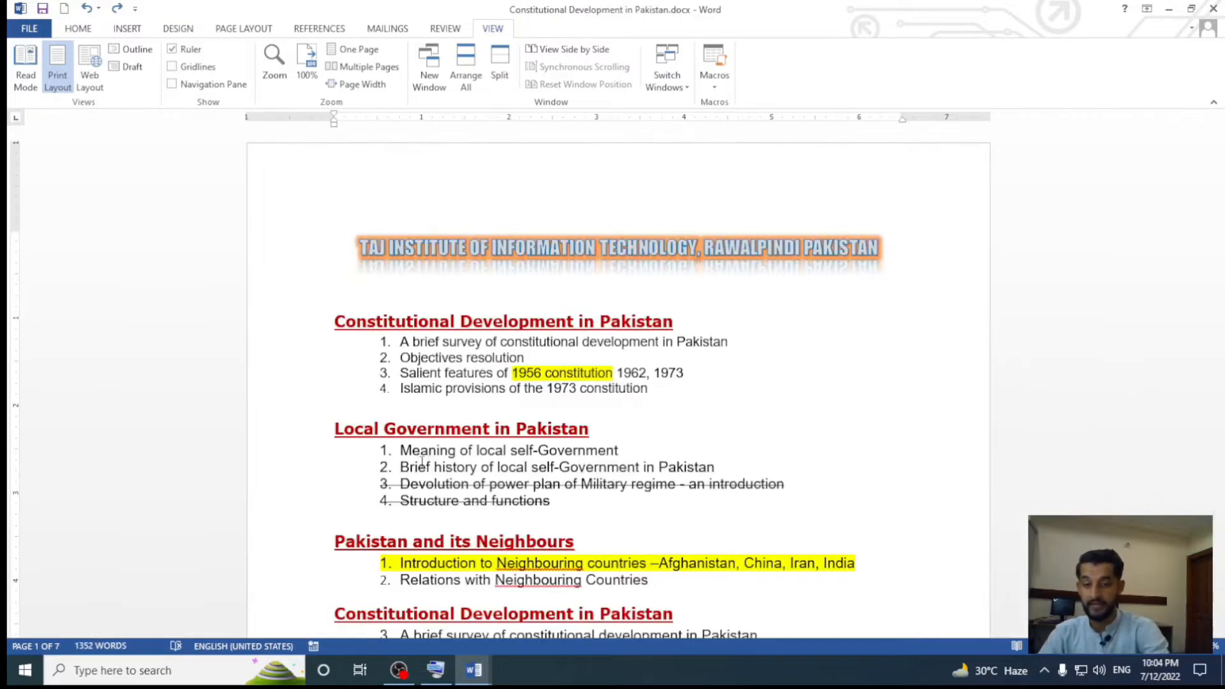
left_click(435, 671)
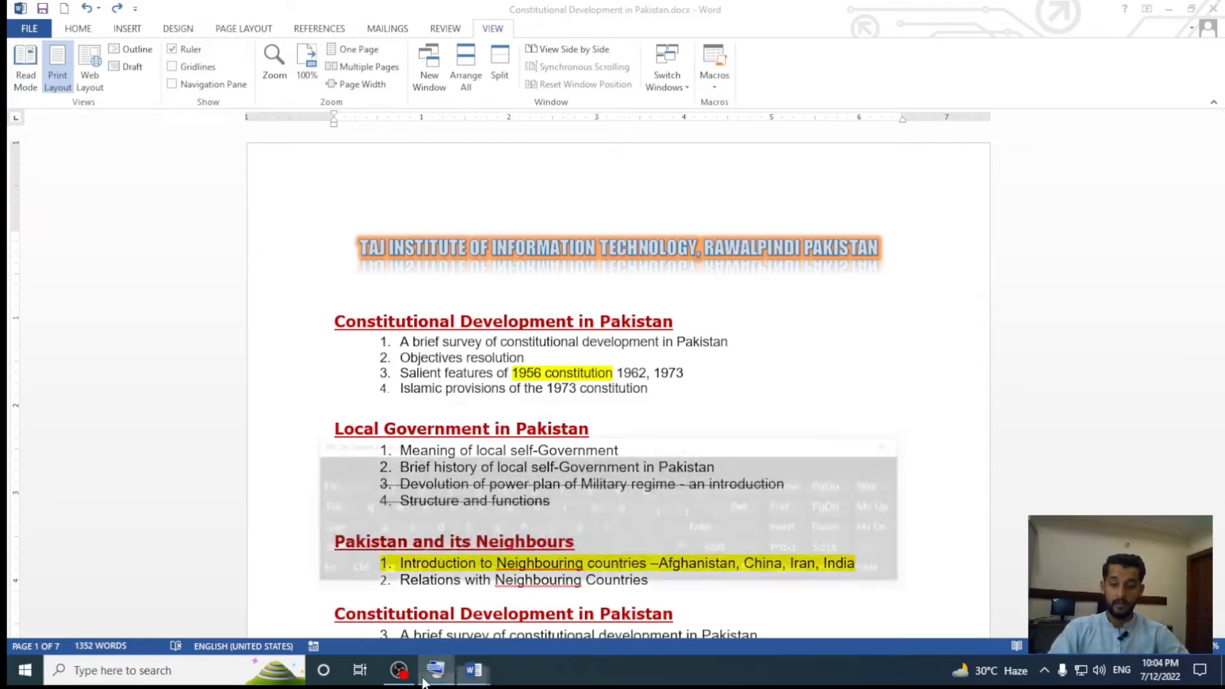
key("alt+Tab")
left_click(407, 539)
left_click(342, 539)
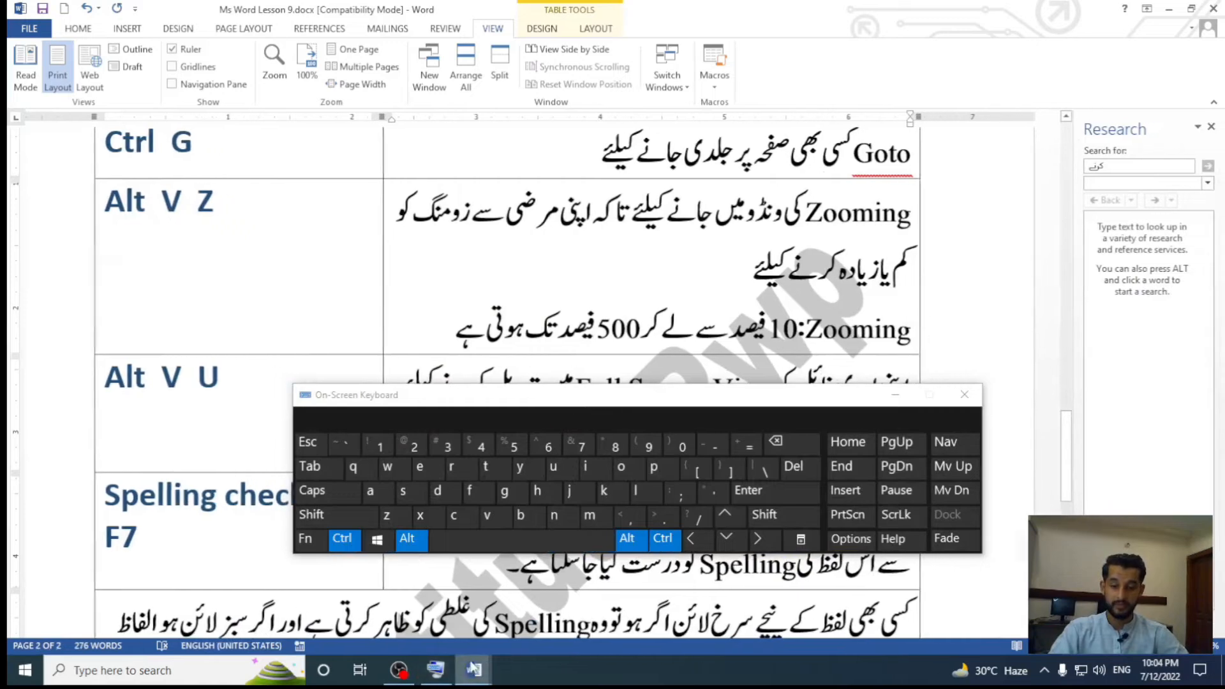
left_click(472, 670)
left_click(555, 515)
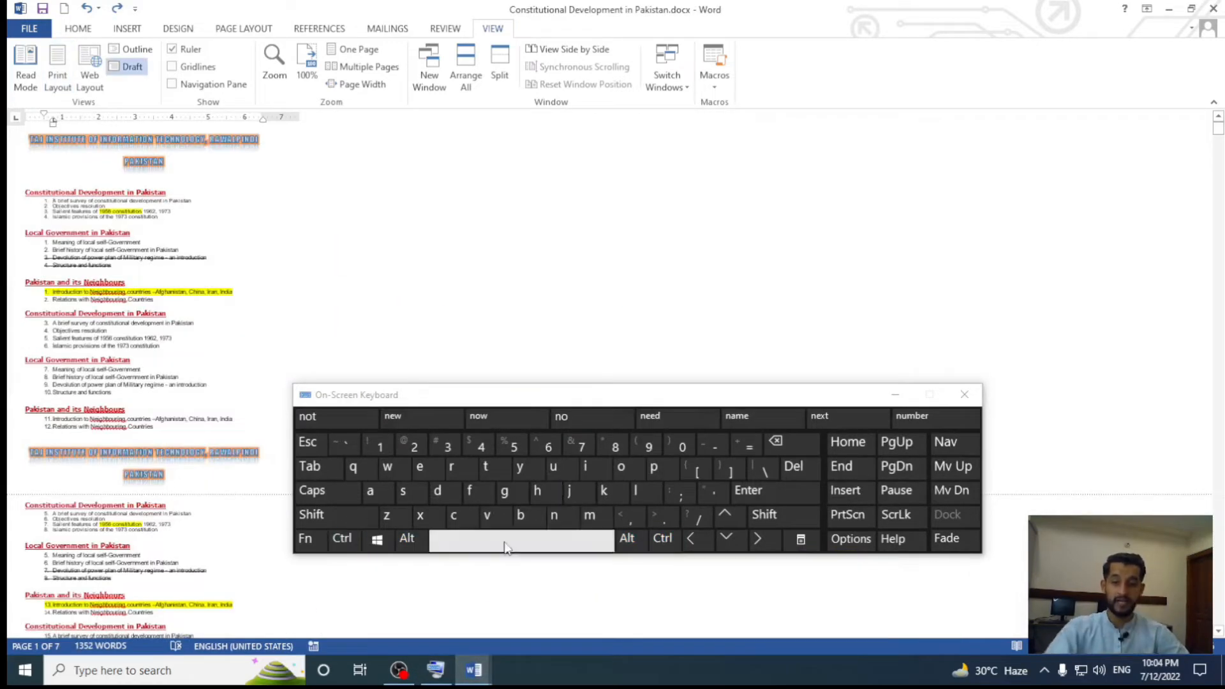
Return the document to Print Layout with the On-Screen Keyboard, then switch it to full screen view.
left_click(407, 539)
left_click(342, 539)
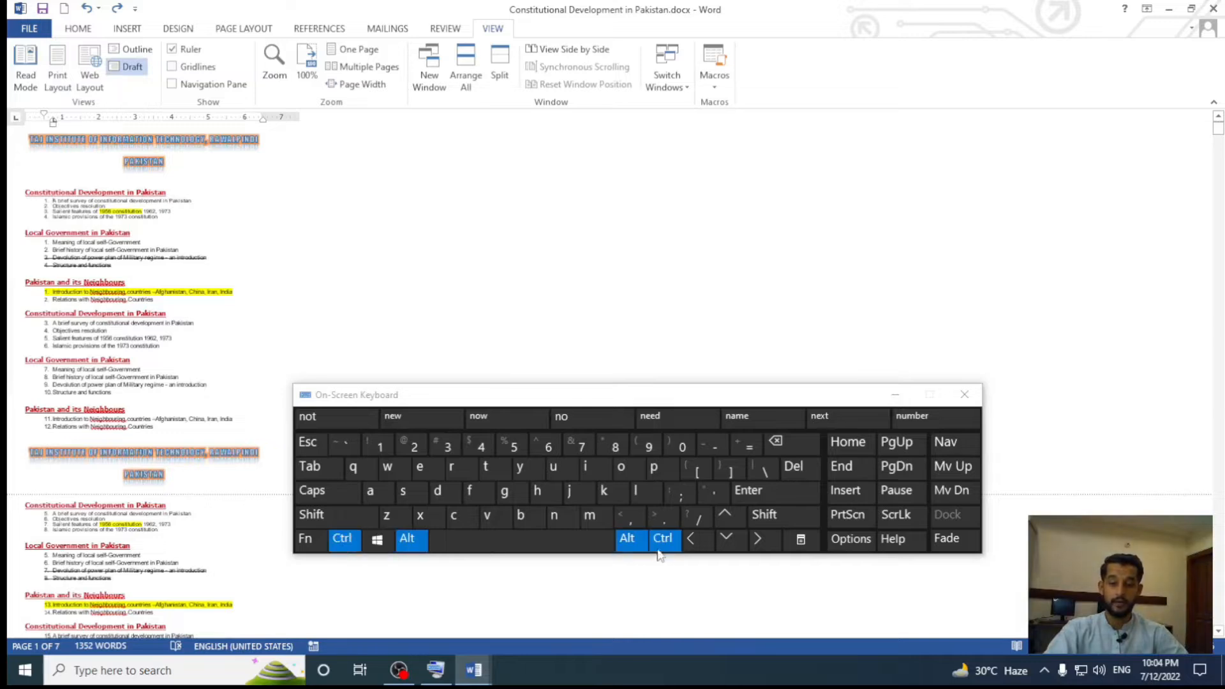
left_click(657, 469)
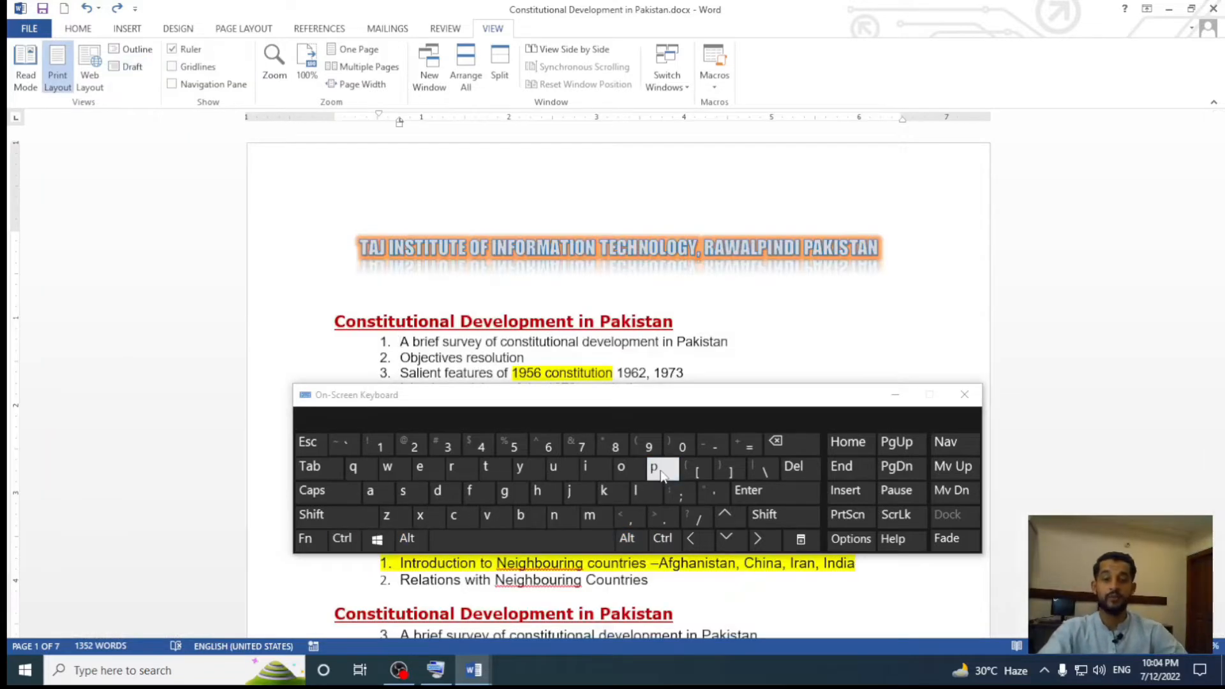
left_click(406, 541)
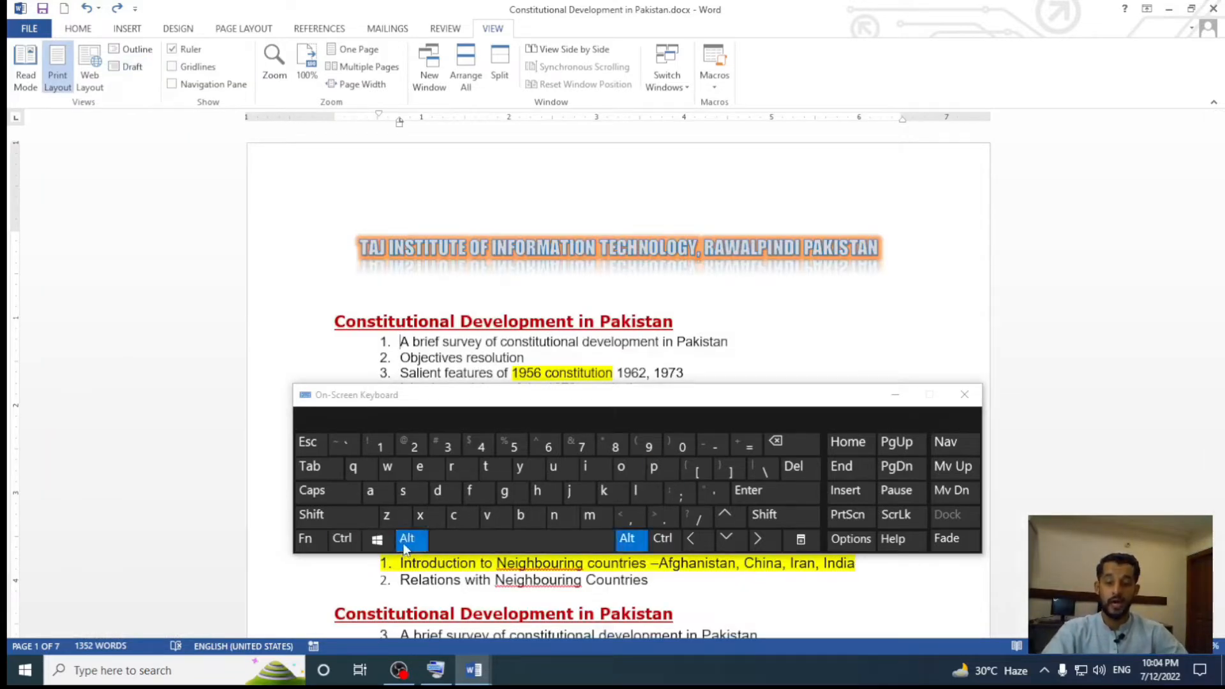
left_click(487, 515)
left_click(553, 467)
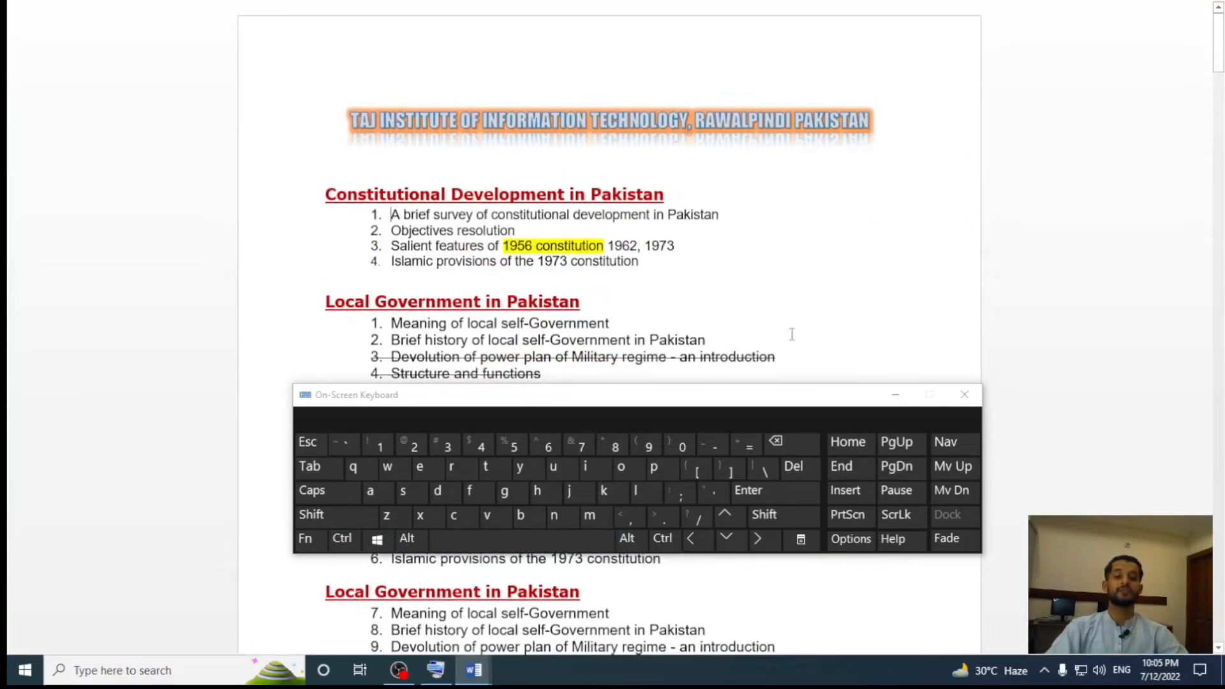
Minimize the On-Screen Keyboard, zoom out the full-screen document and look through it to the last page.
left_click(895, 395)
scroll(842, 411, "down", 10)
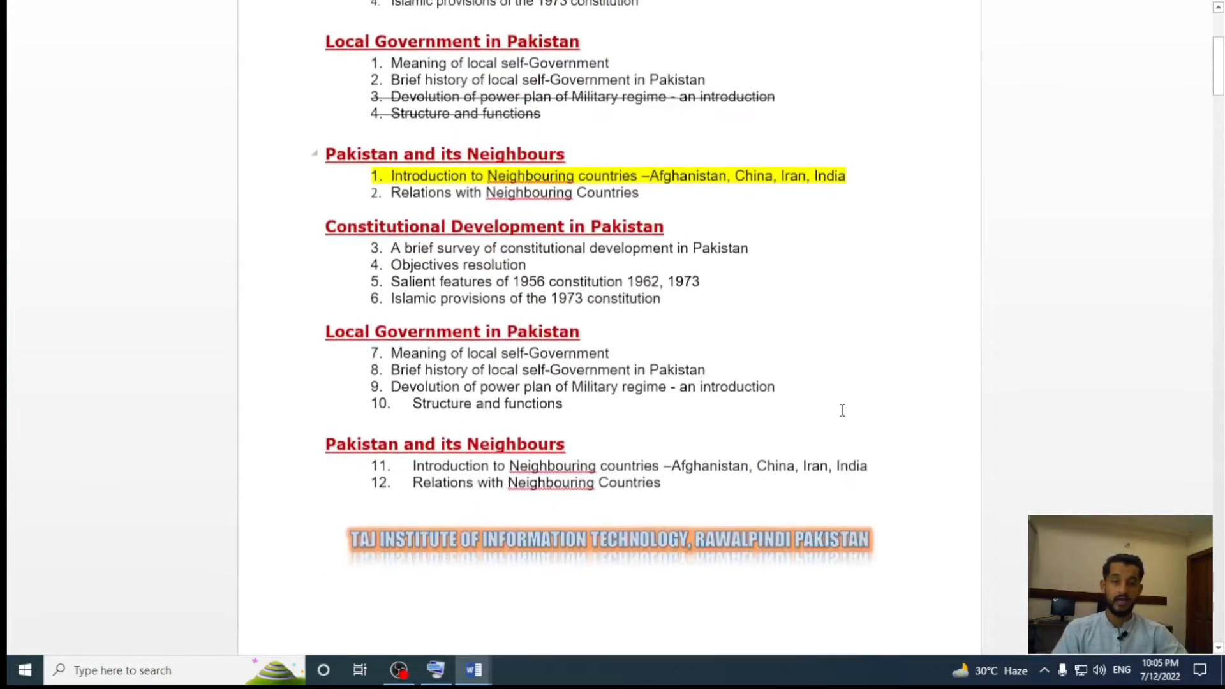
scroll(842, 410, "up", 3)
scroll(842, 410, "up", 3)
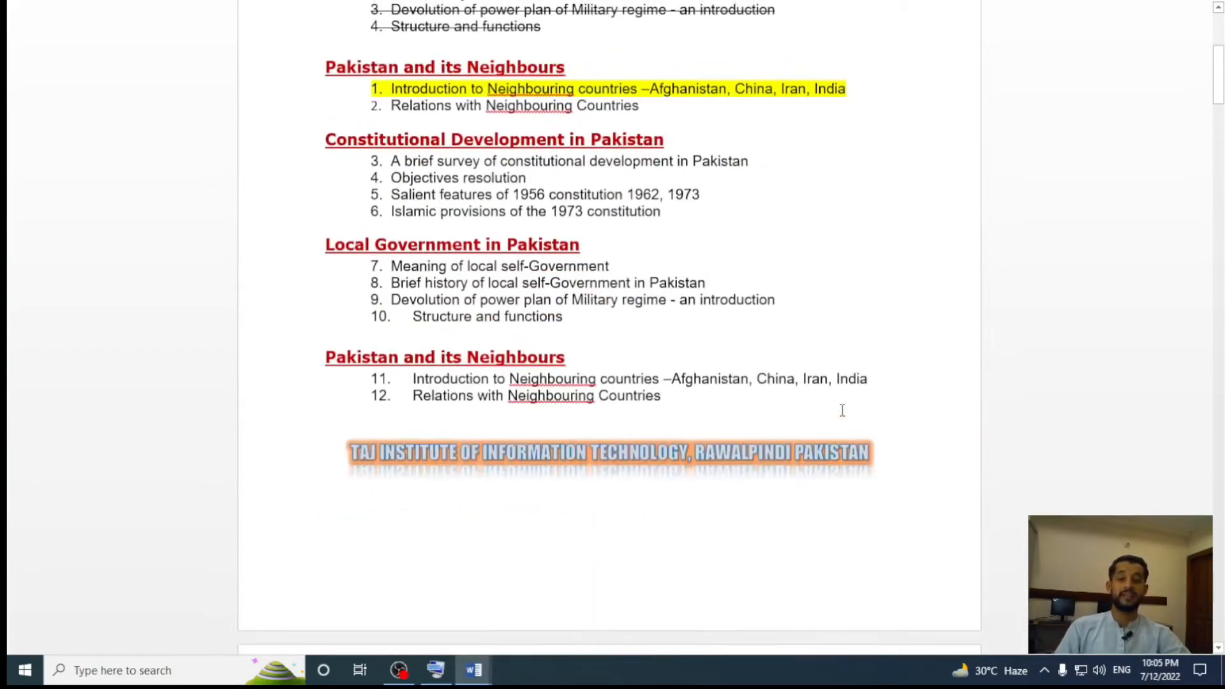
scroll(842, 410, "down", 3, "ctrl")
scroll(842, 410, "up", 4)
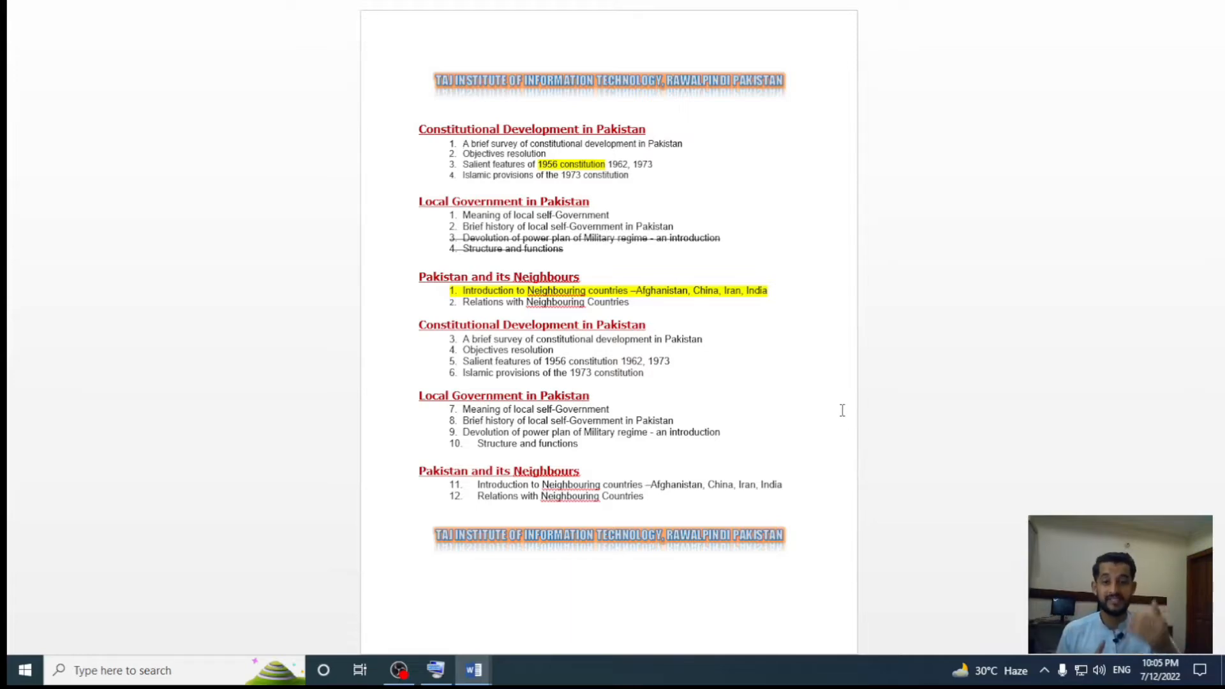
key("Page_Down")
key("Page_Down")
key("Page_Down")
key("Page_Down")
key("Page_Down")
key("Page_Down")
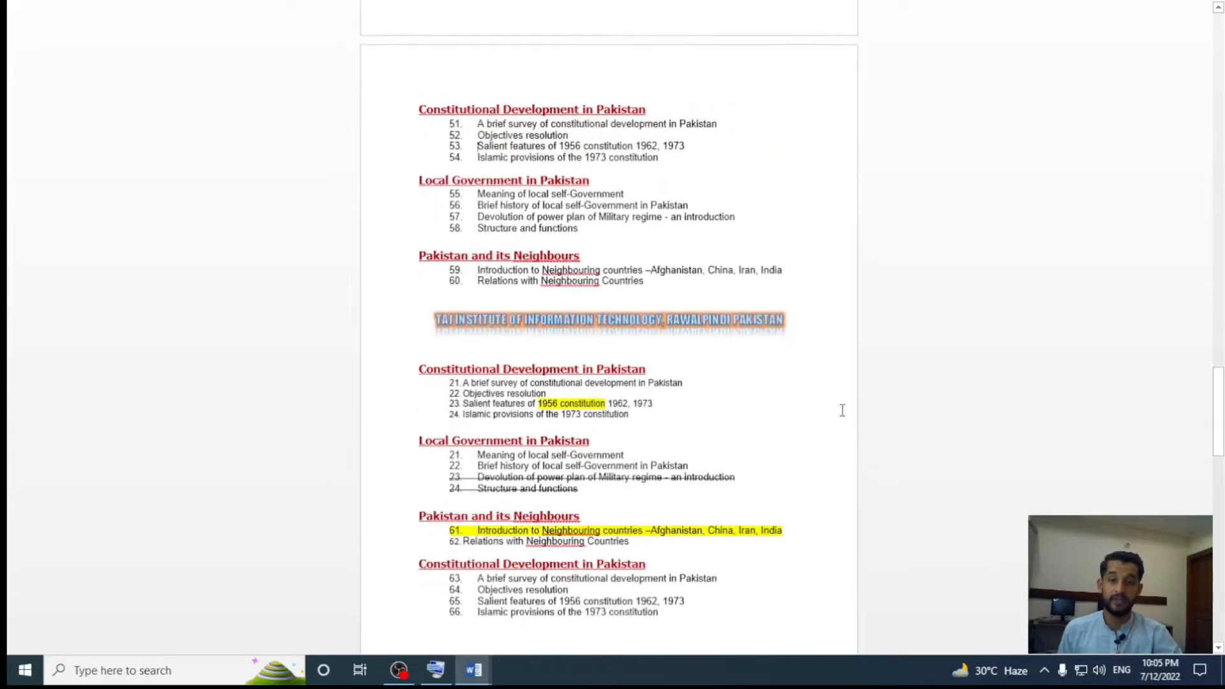
key("Page_Down")
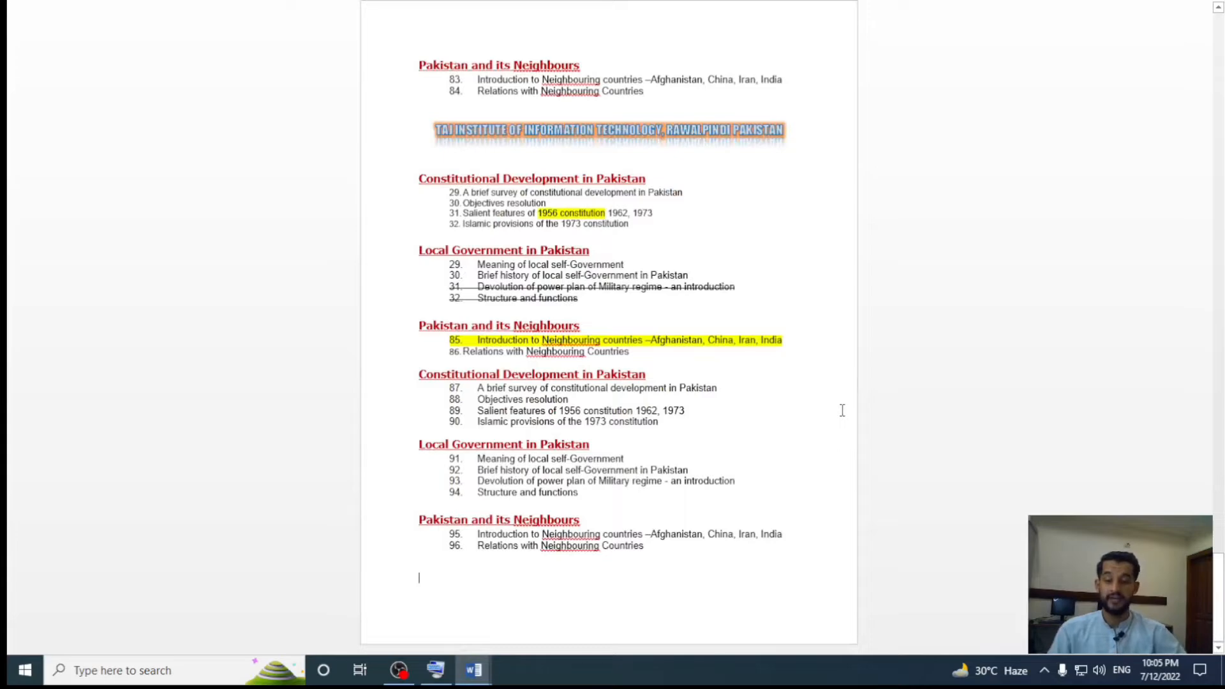
Leave full screen view, show the document's print preview with the On-Screen Keyboard, then close the keyboard and the preview.
left_click(436, 669)
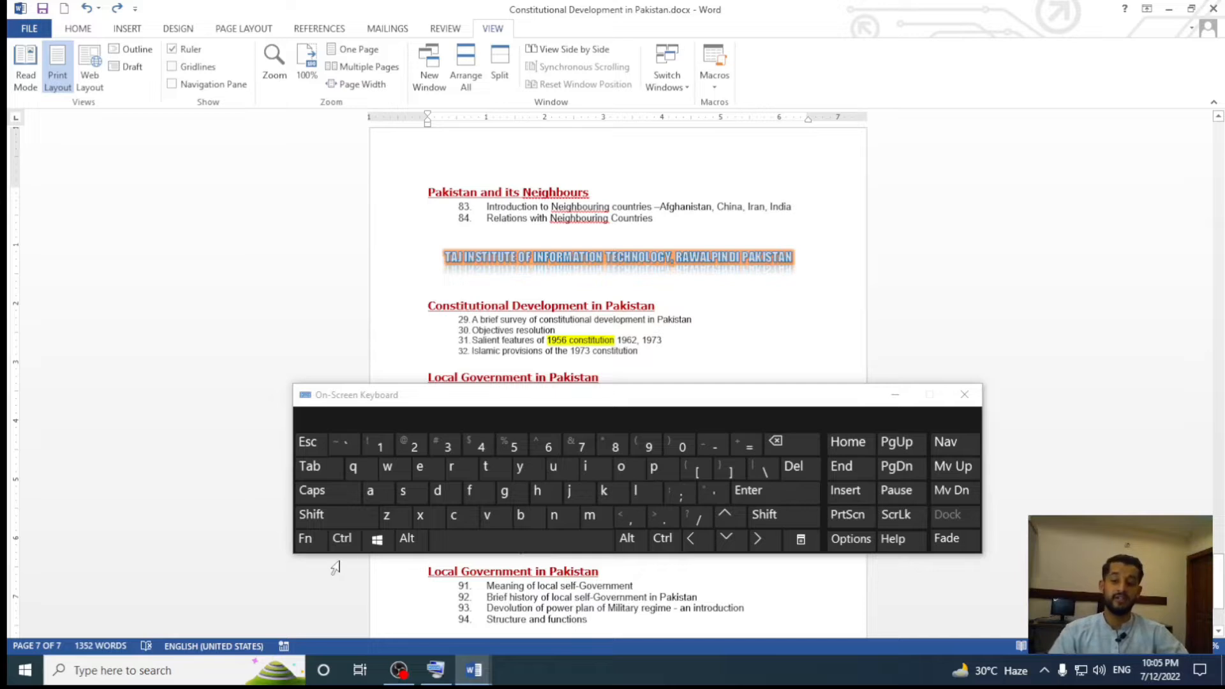
left_click(428, 315)
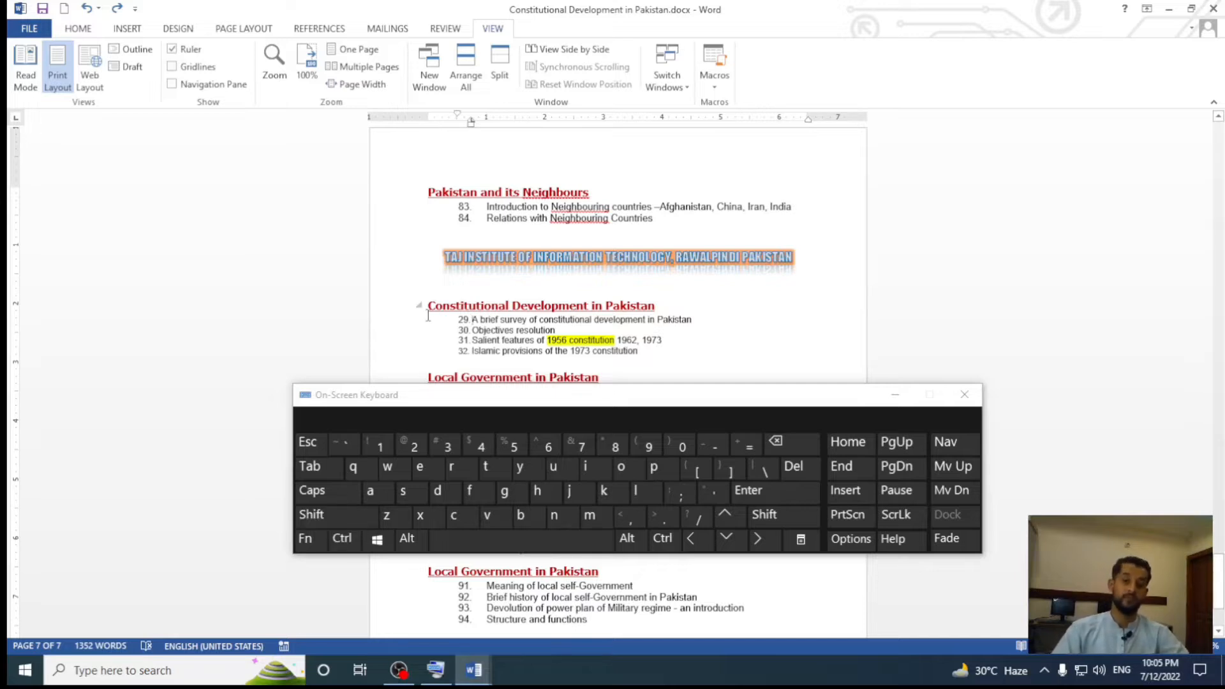
left_click(347, 547)
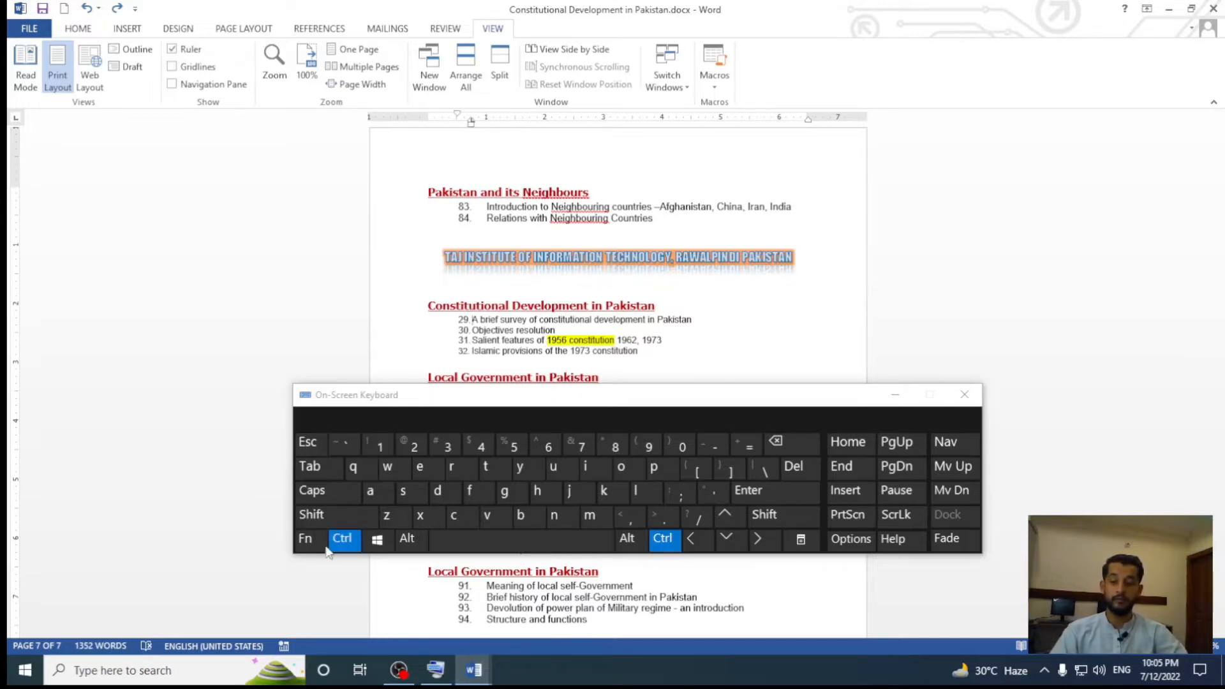
left_click(326, 538)
left_click(418, 444)
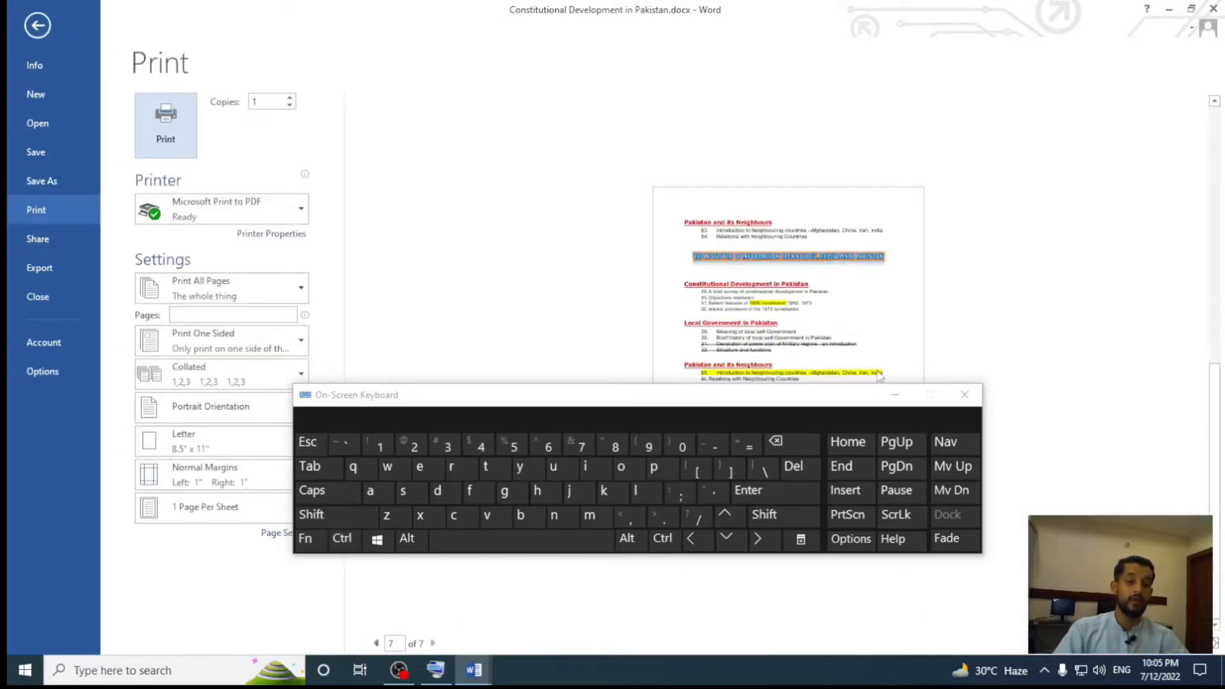
left_click(964, 395)
key("Escape")
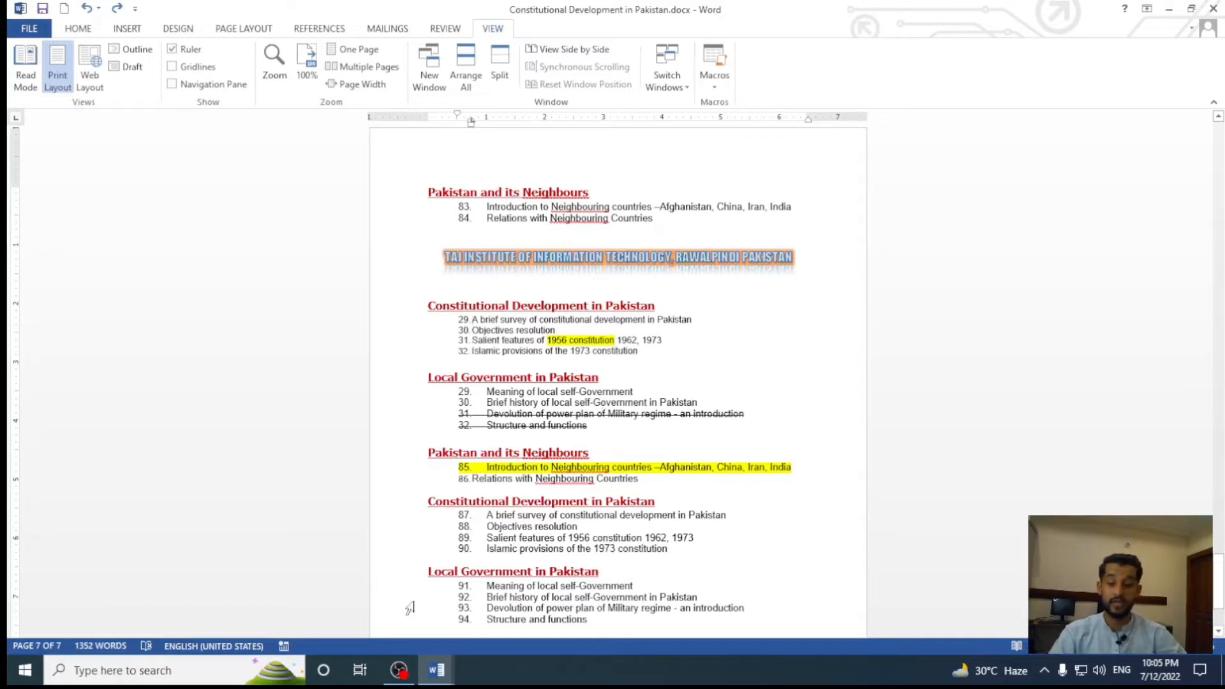
Reopen the On-Screen Keyboard from the Windows search and use it to show the document's print page again.
left_click(189, 667)
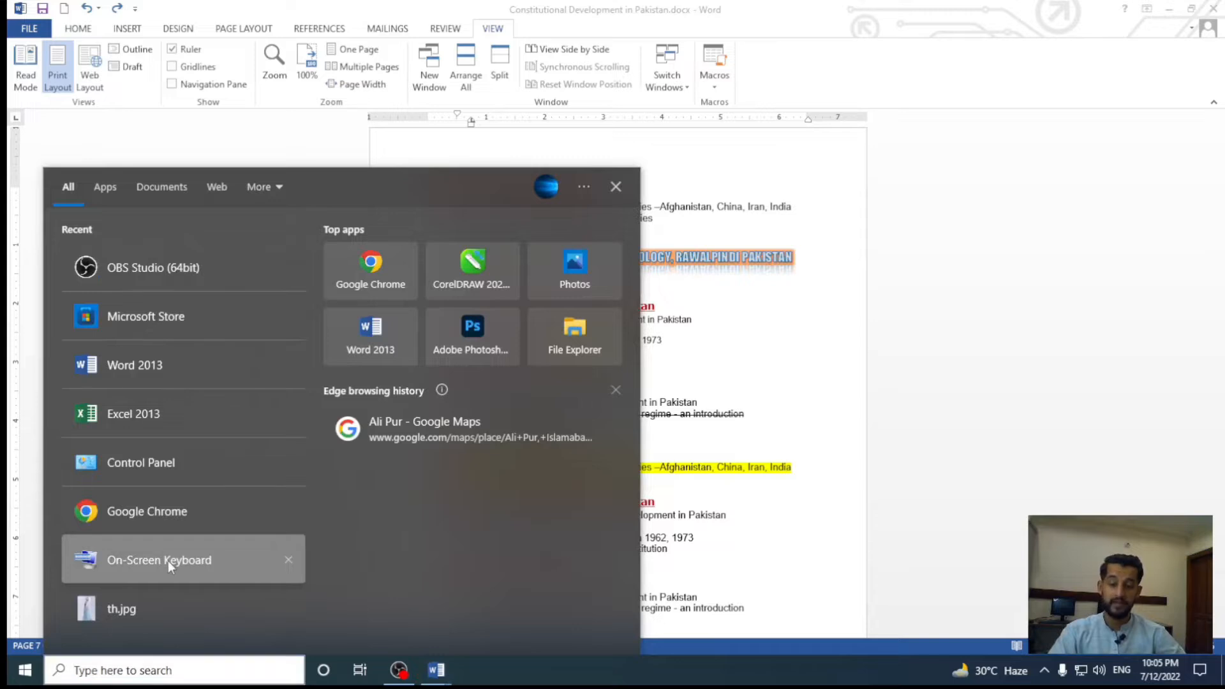
left_click(167, 560)
left_click(352, 543)
left_click(660, 471)
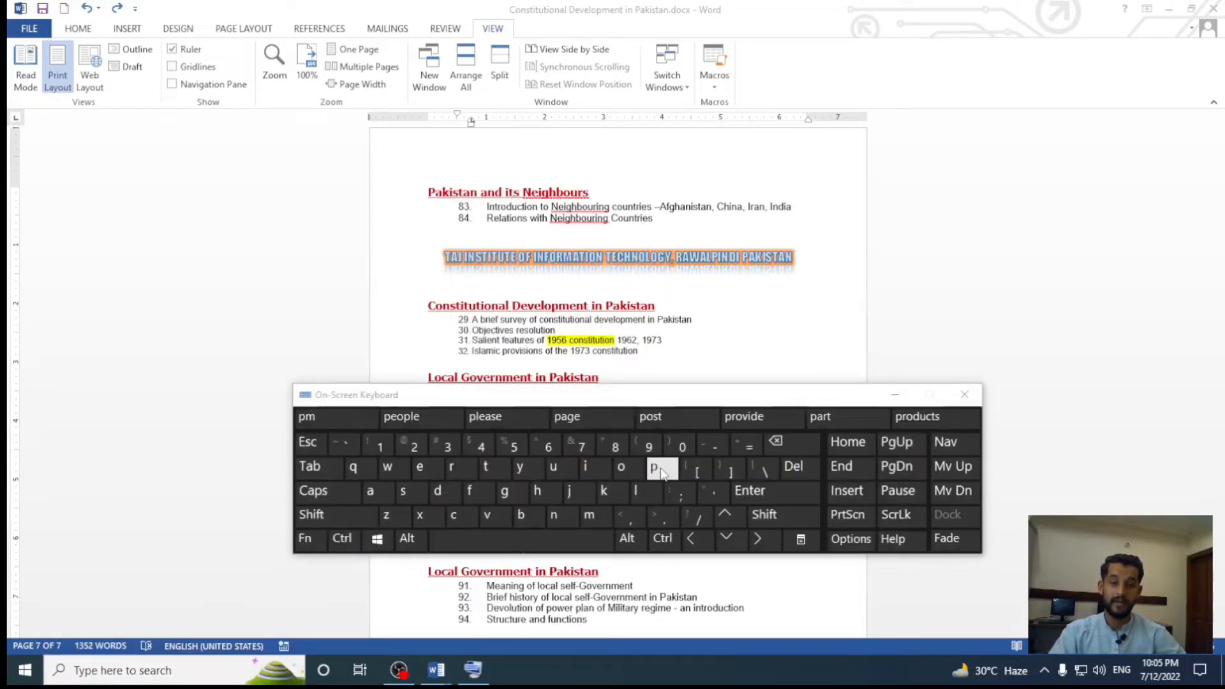
left_click(680, 319)
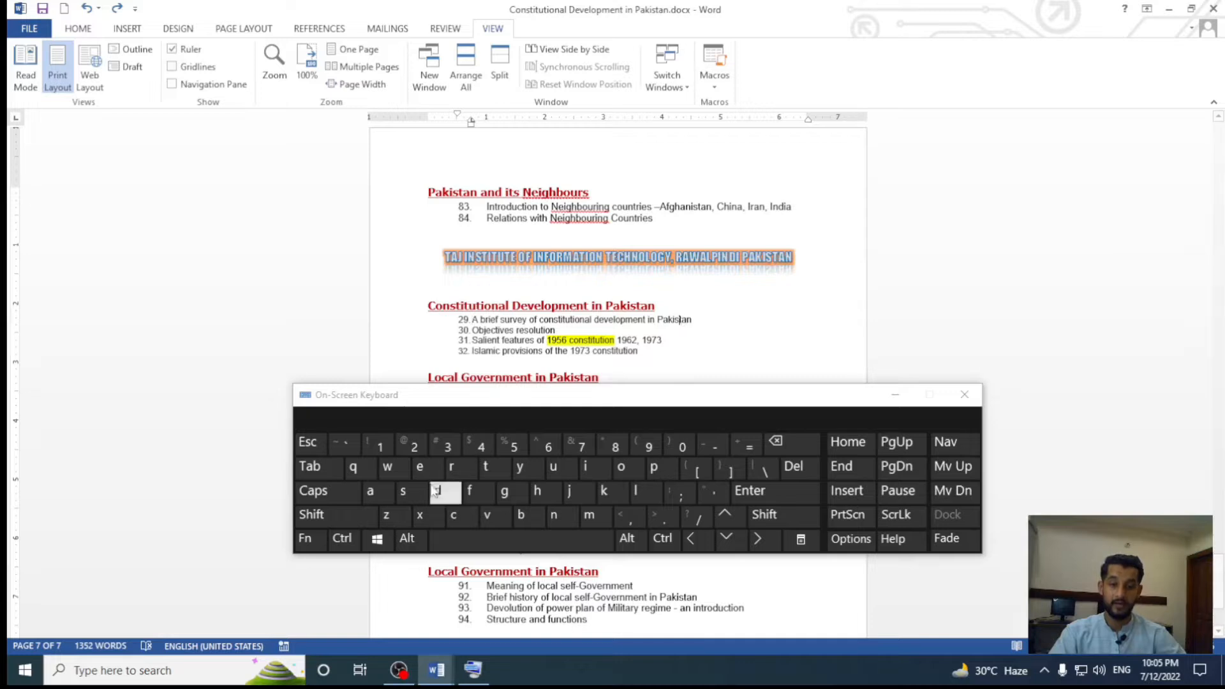
left_click(342, 537)
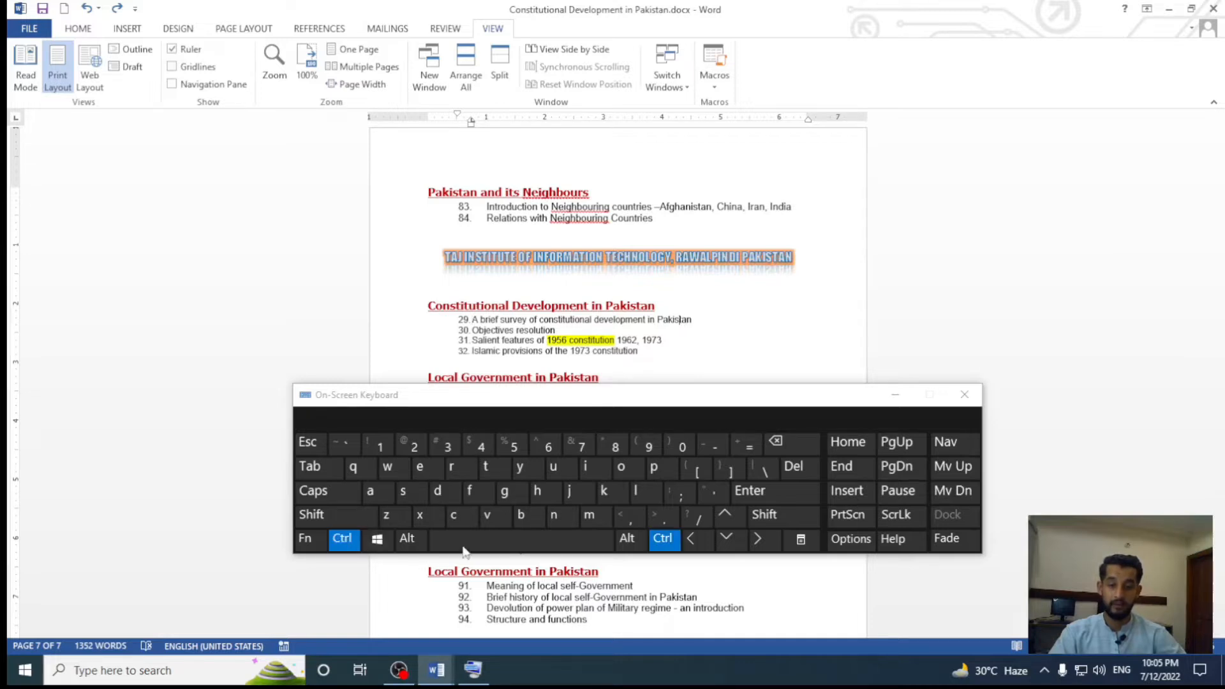
left_click(659, 470)
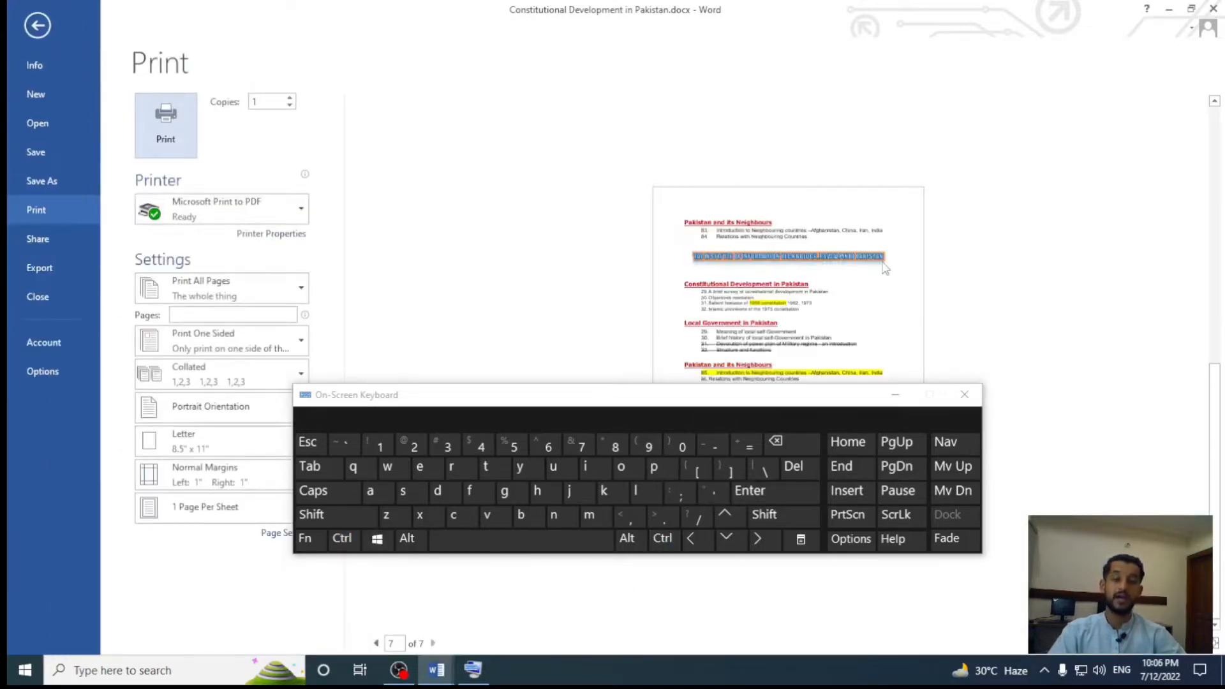
Enlarge the page in the print preview, then return to the document and minimize the On-Screen Keyboard.
scroll(955, 253, "up", 2, "ctrl")
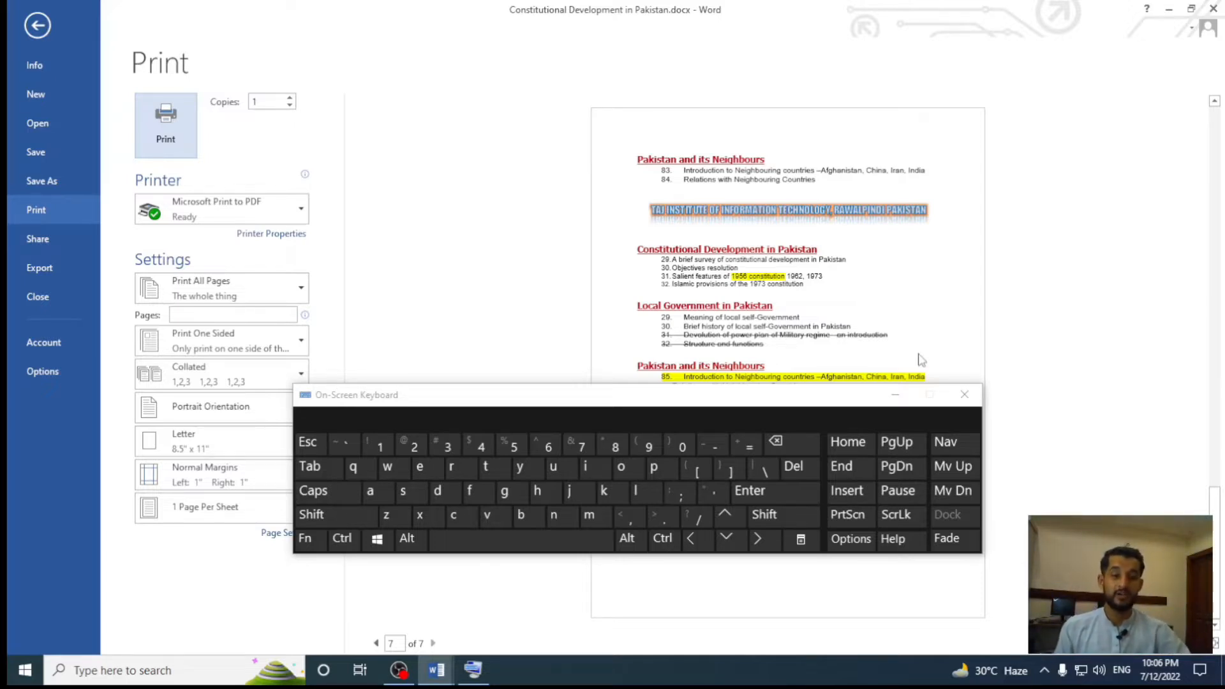
key("Escape")
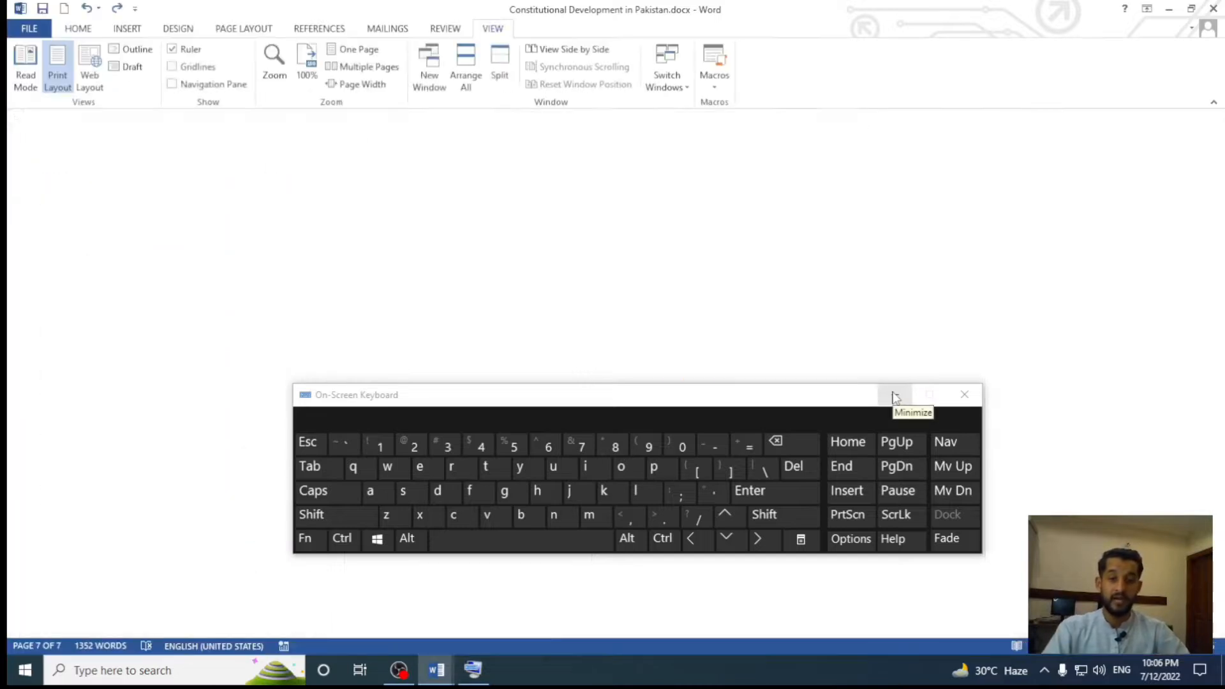
left_click(893, 396)
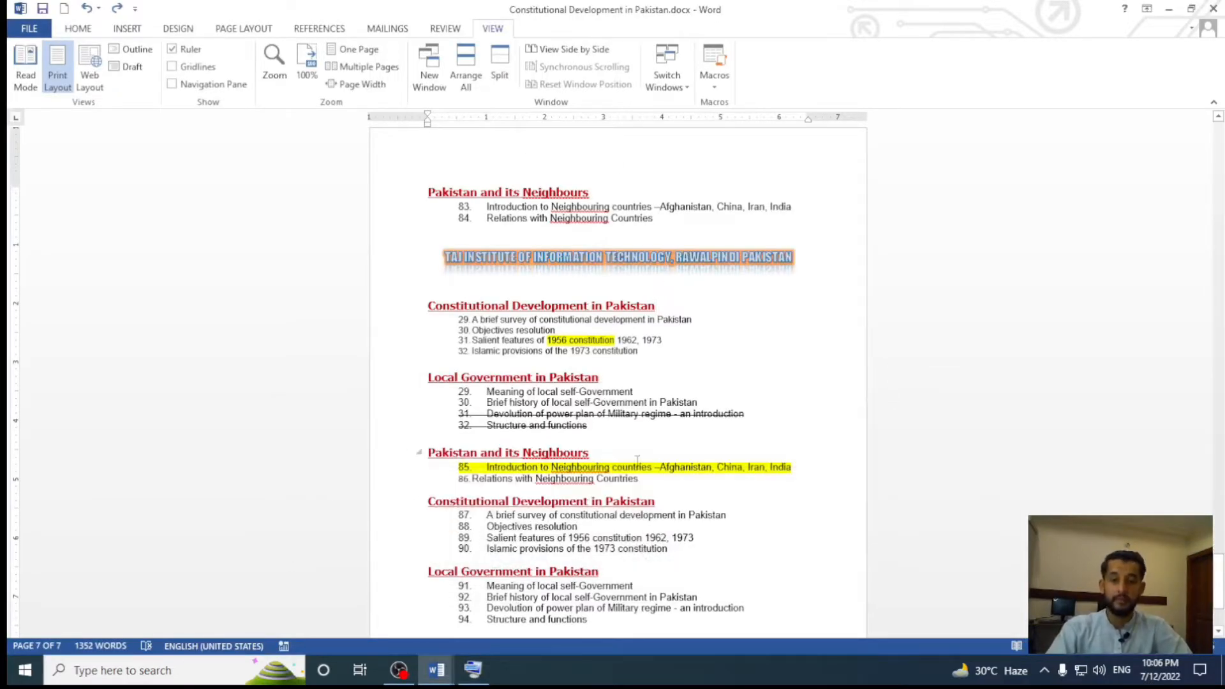
Switch the document to full screen view with the On-Screen Keyboard, minimize the keyboard and browse back through the pages.
left_click(473, 669)
left_click(407, 539)
left_click(485, 515)
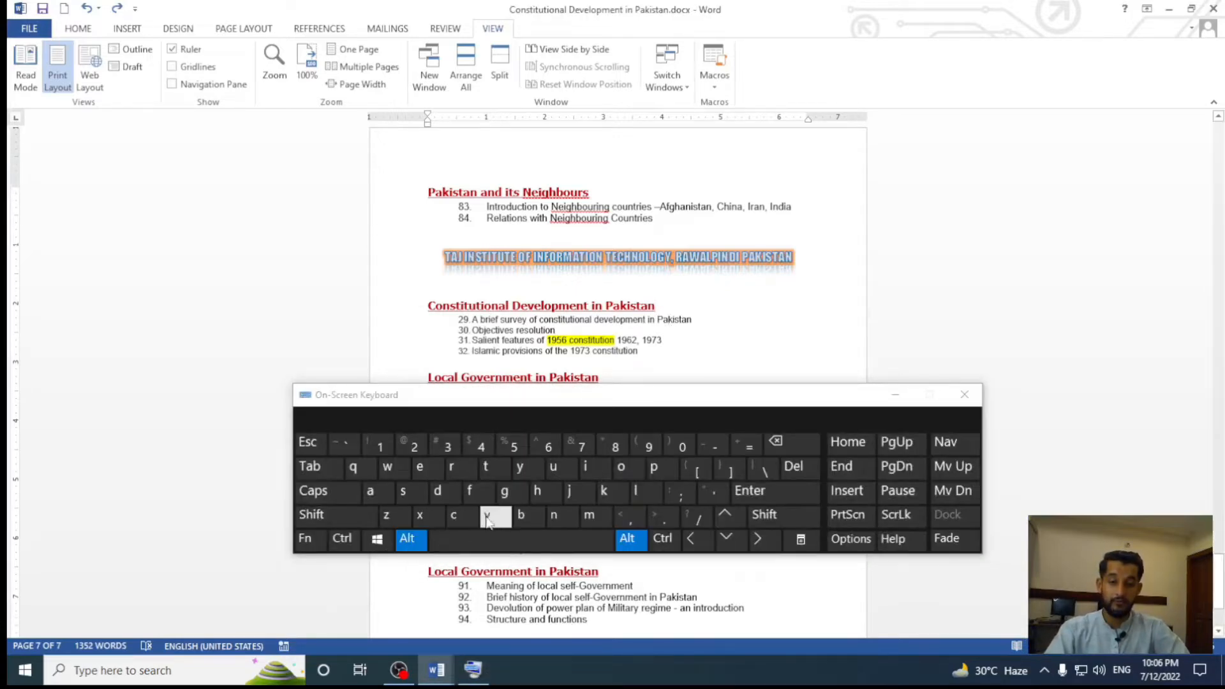
left_click(552, 467)
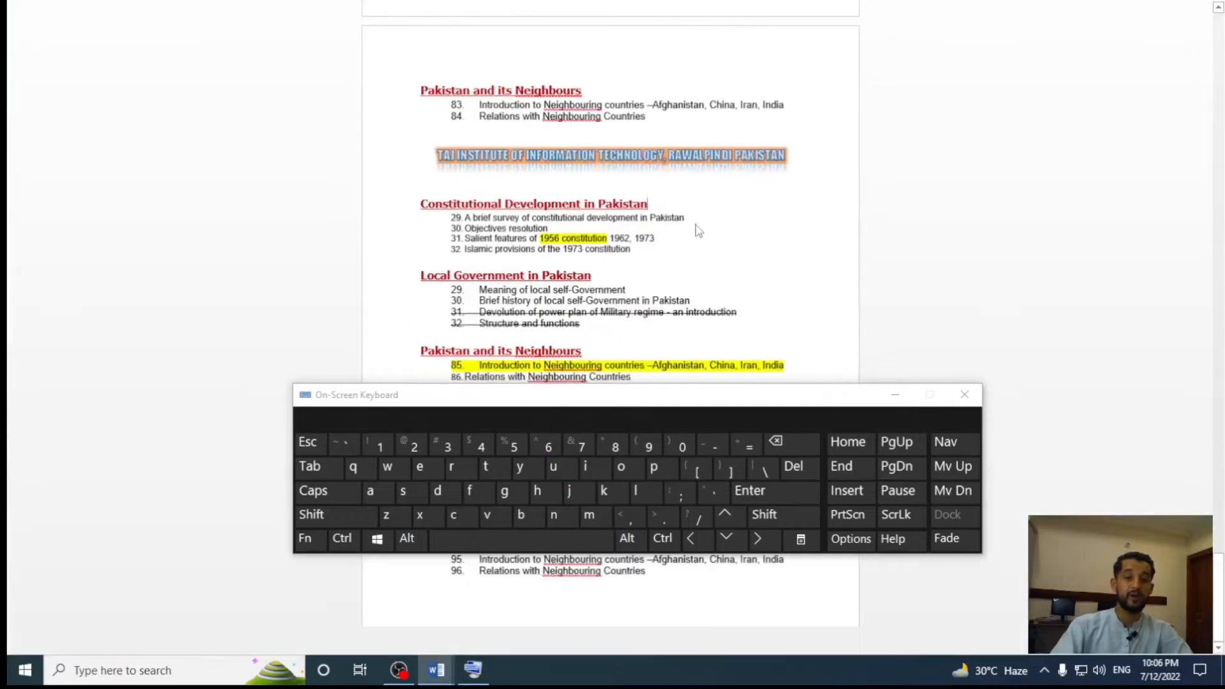
left_click(895, 395)
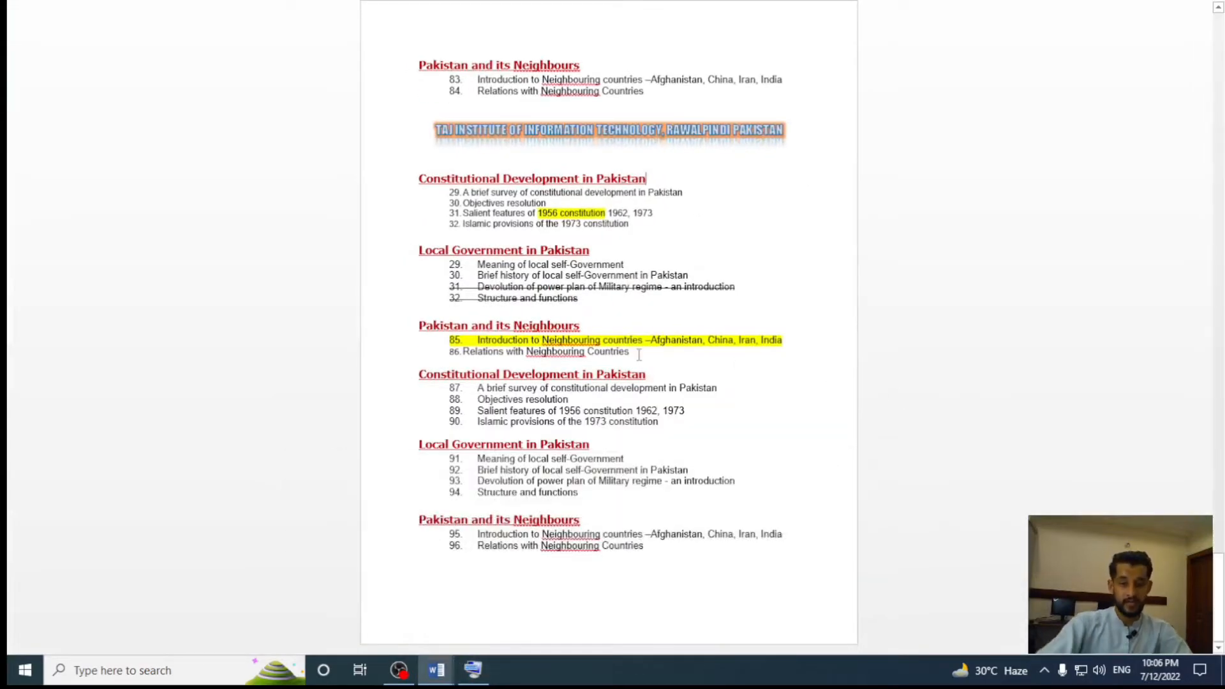
scroll(639, 355, "up", 2)
scroll(639, 355, "up", 15)
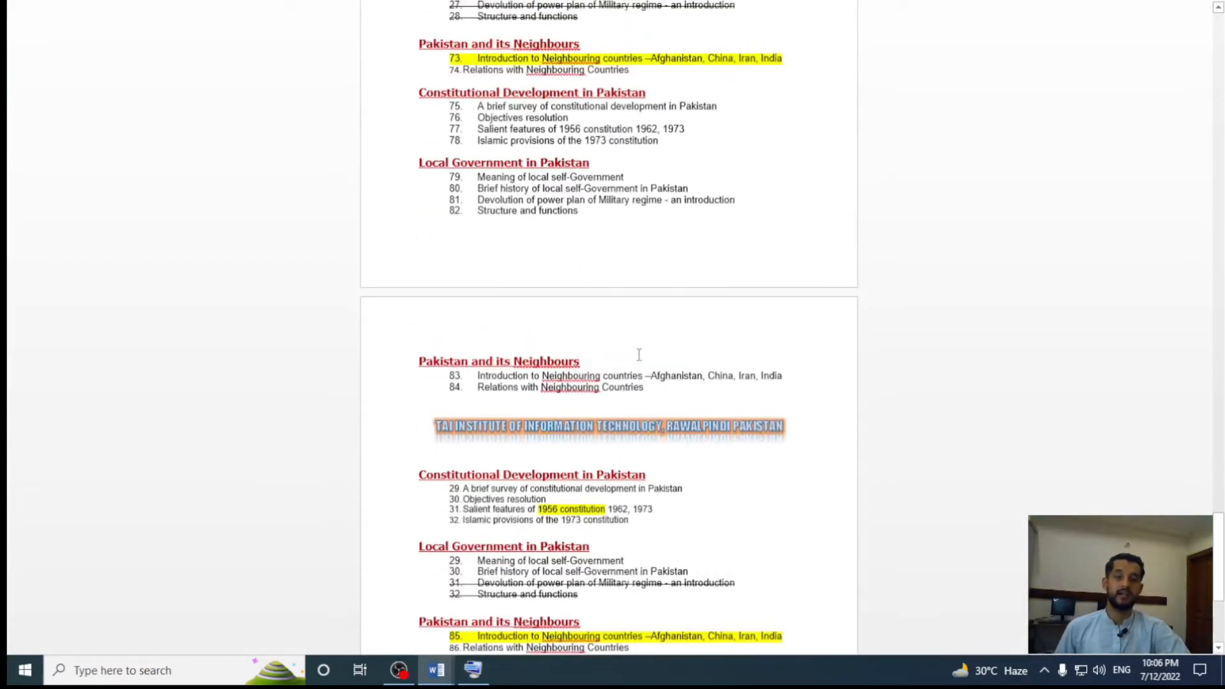
scroll(639, 354, "up", 5)
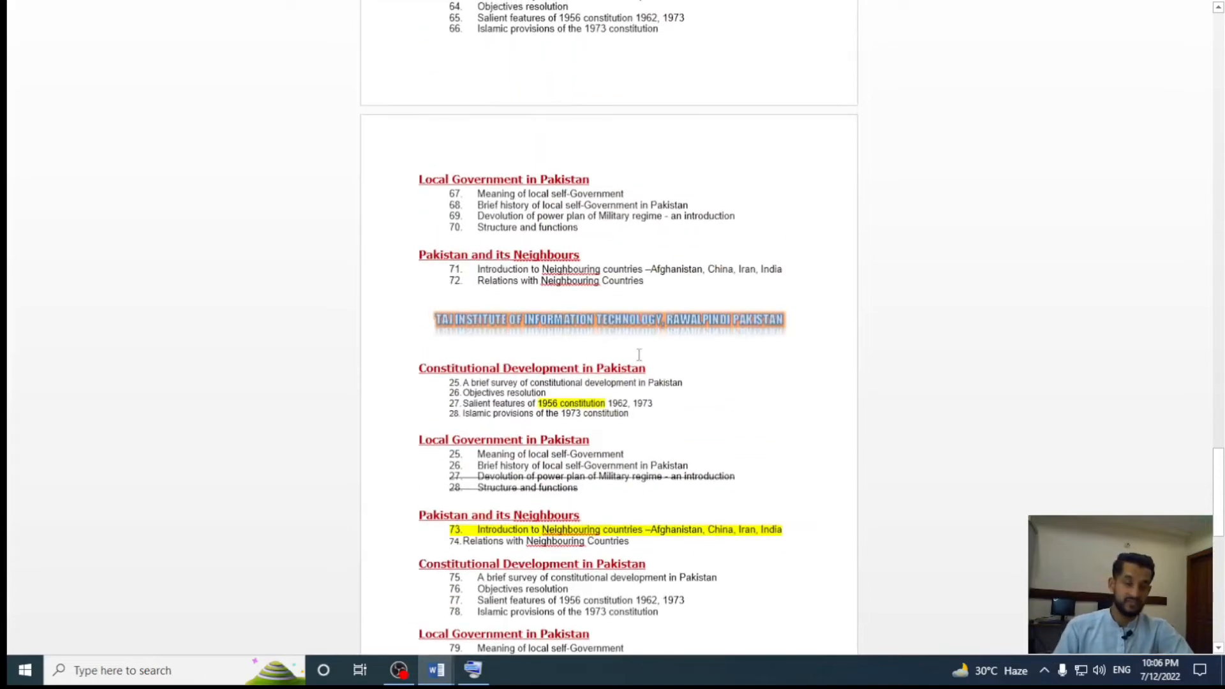
Leave full screen view, restore the On-Screen Keyboard and use it to show the print preview, then return to the document.
key("Escape")
left_click(473, 671)
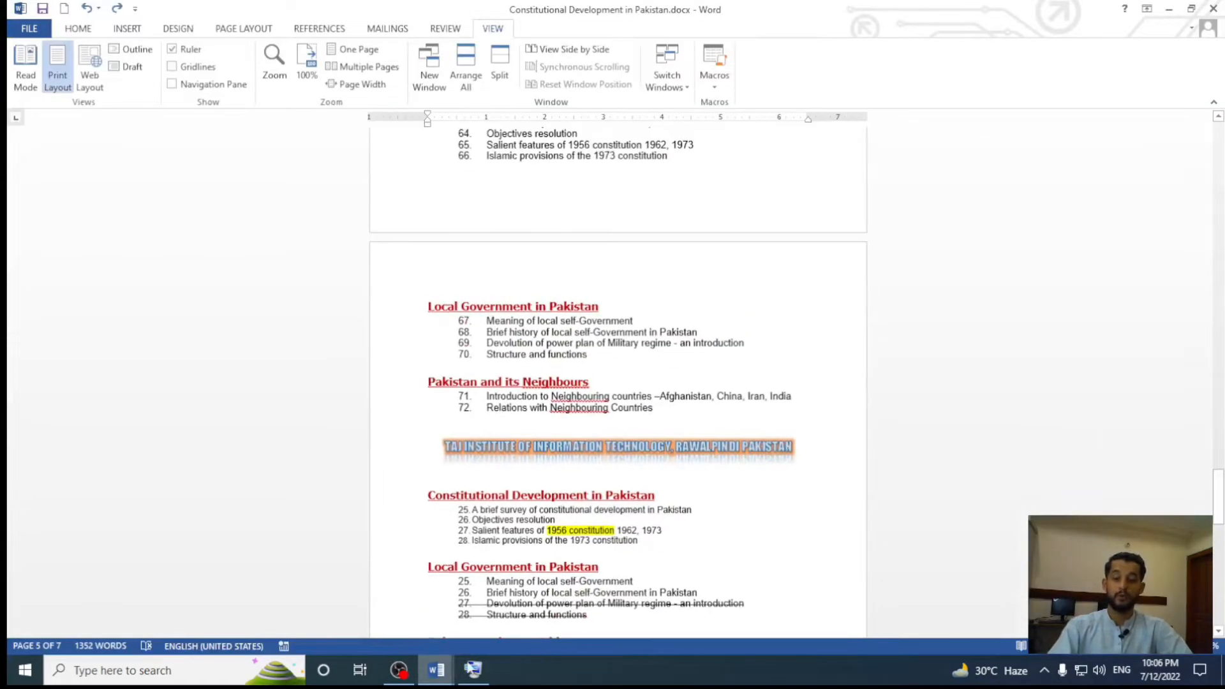
left_click(342, 539)
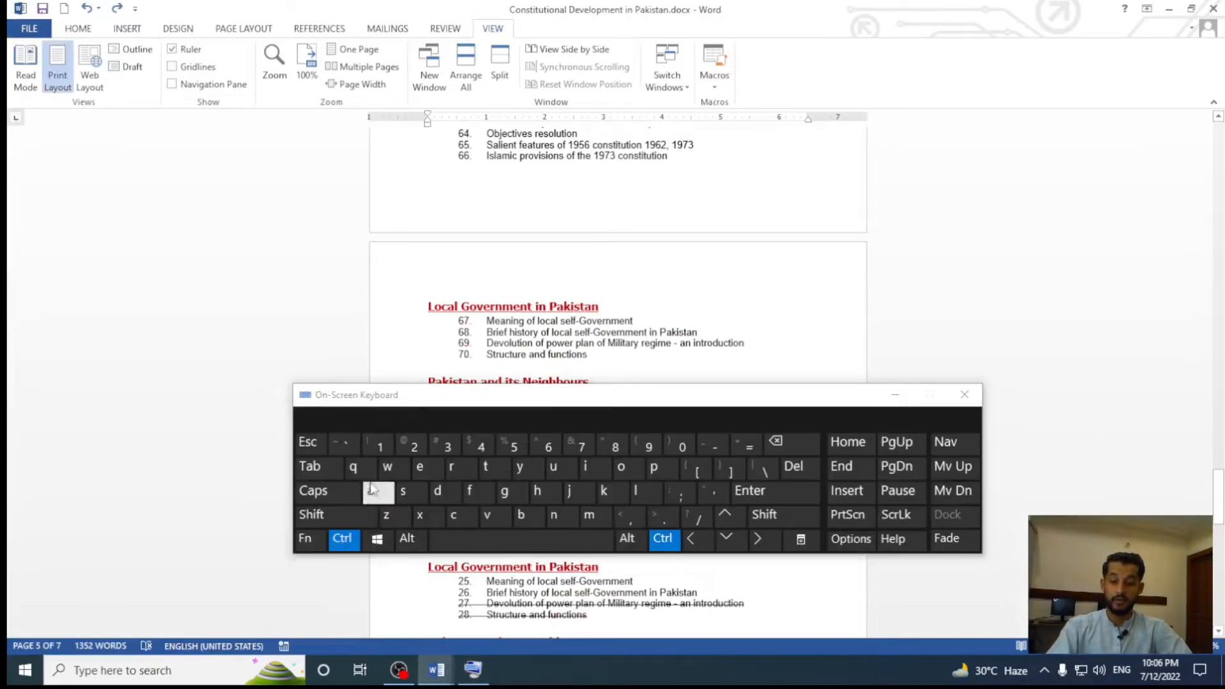
left_click(306, 539)
left_click(406, 442)
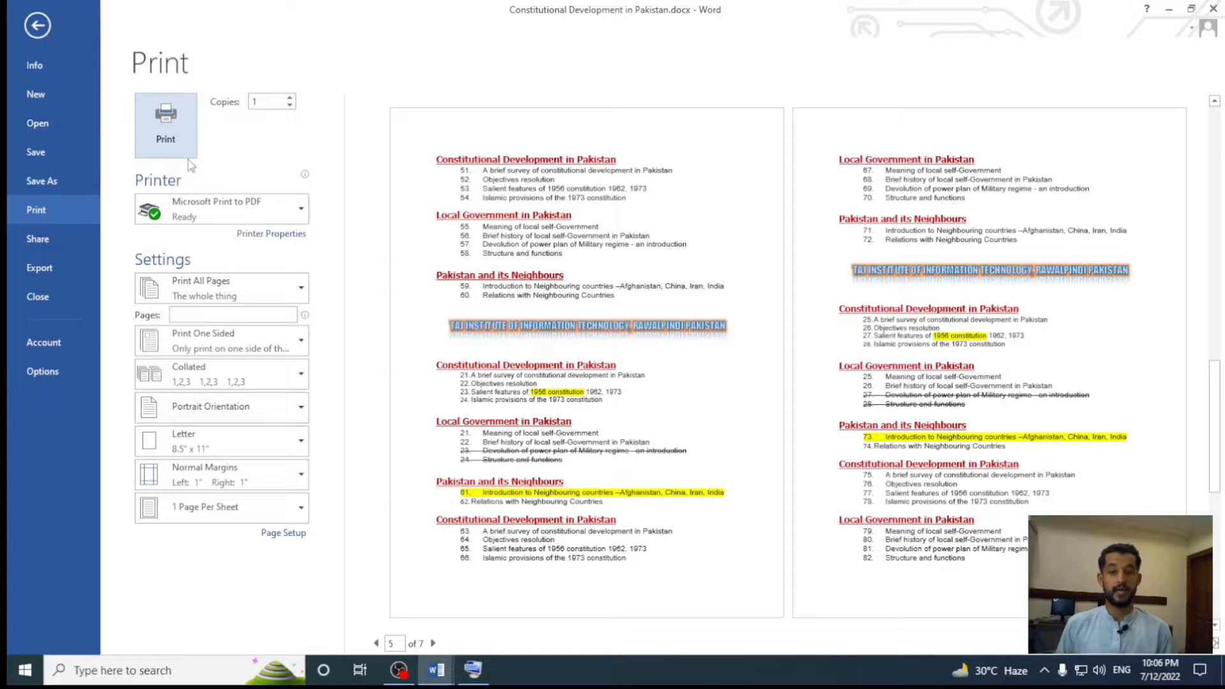
key("Escape")
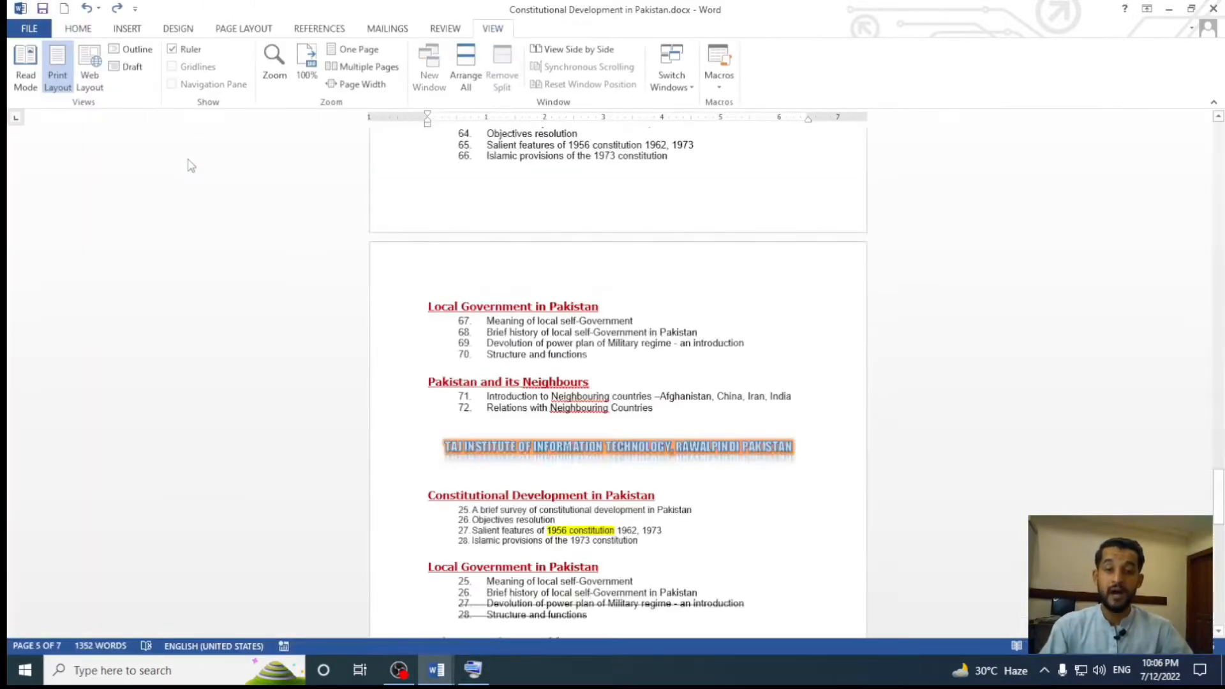
scroll(189, 164, "down", 10)
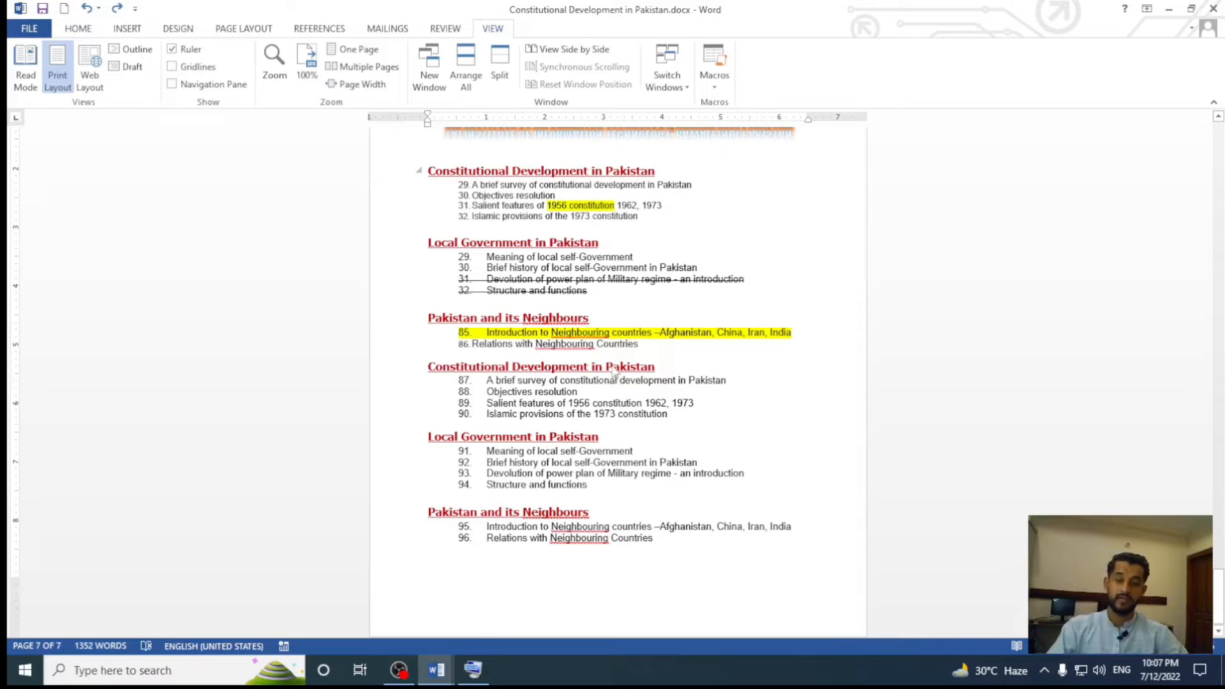
Switch to Ms Word Lesson 9.docx and insert an empty table row below the "Alt V U" row.
left_click(436, 669)
left_click(357, 593)
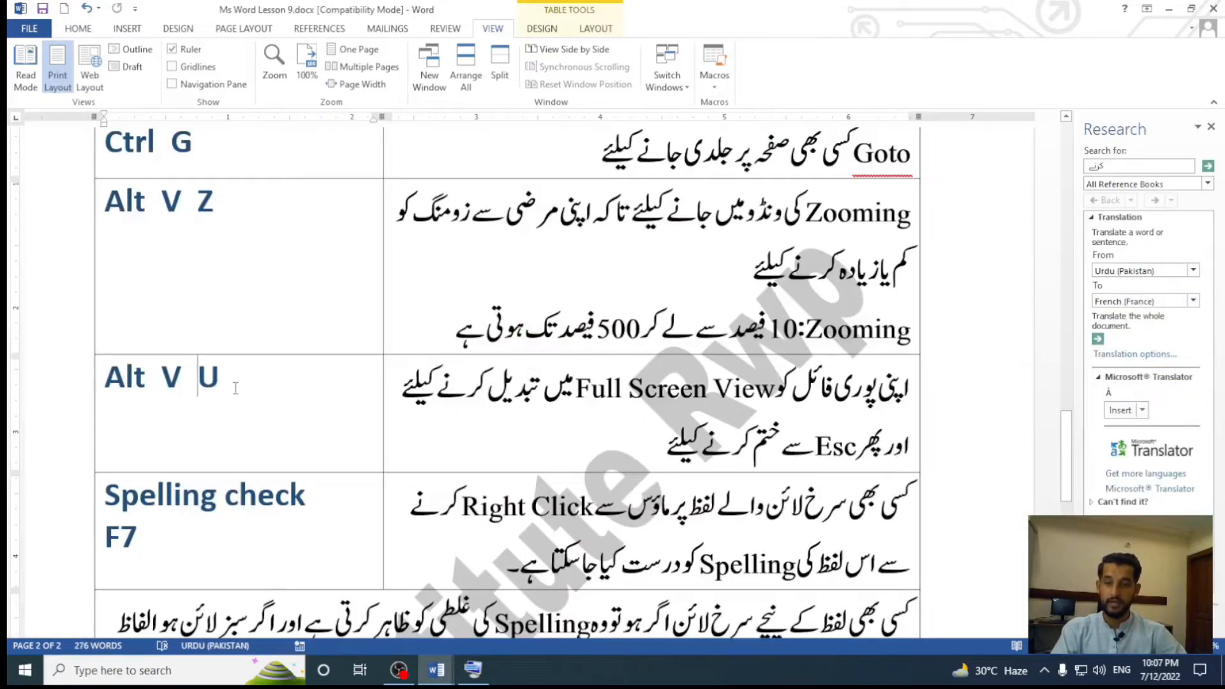
scroll(205, 407, "down", 2)
left_click(308, 378)
left_click(592, 30)
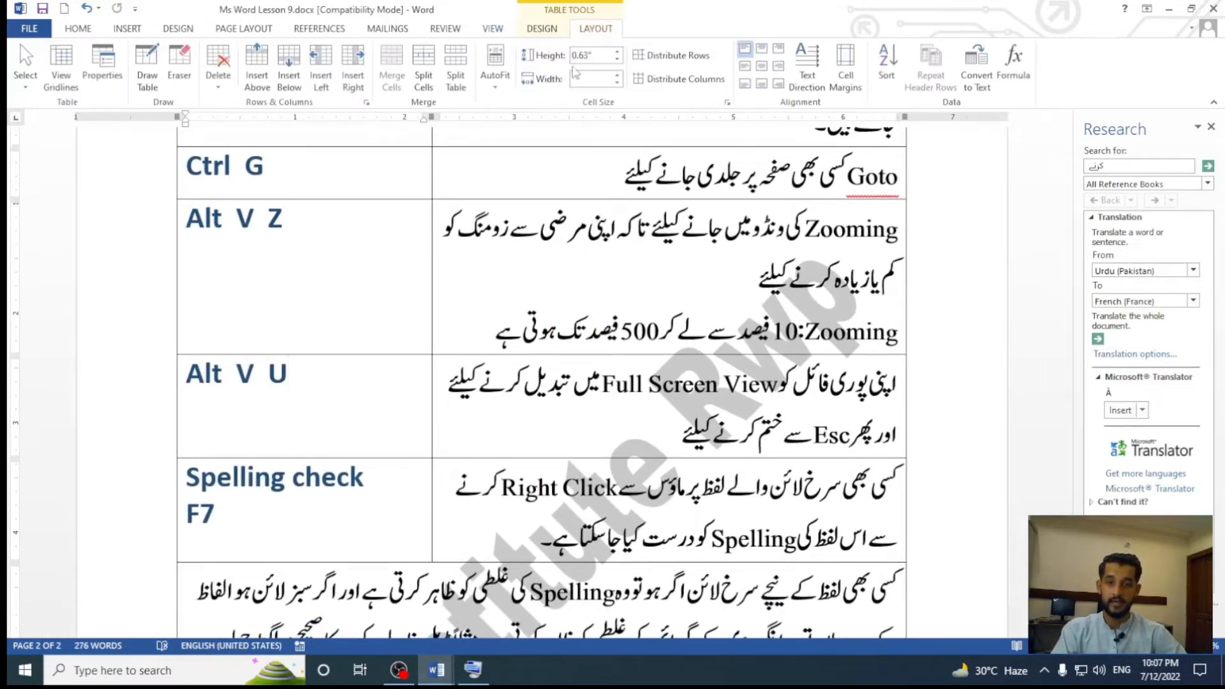
left_click(289, 77)
left_click(321, 488)
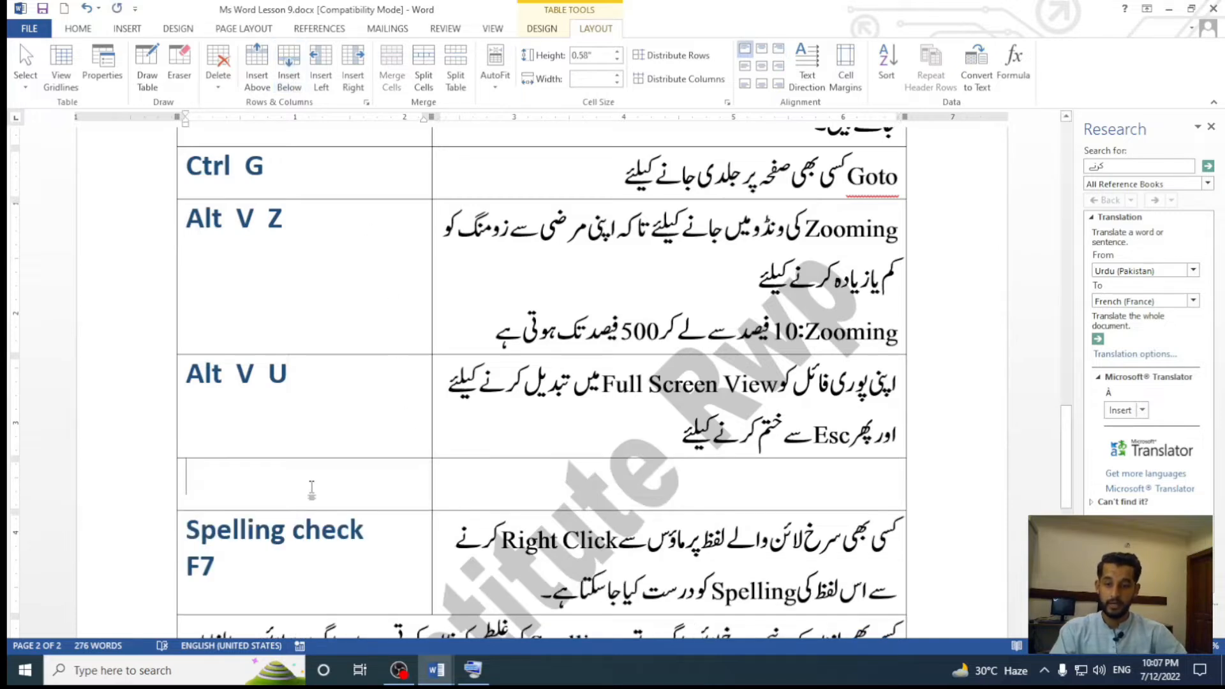
Enter the shortcut text "Ctrl+F2/ Ctrl+P" in the first cell of the new table row.
type("Ctr")
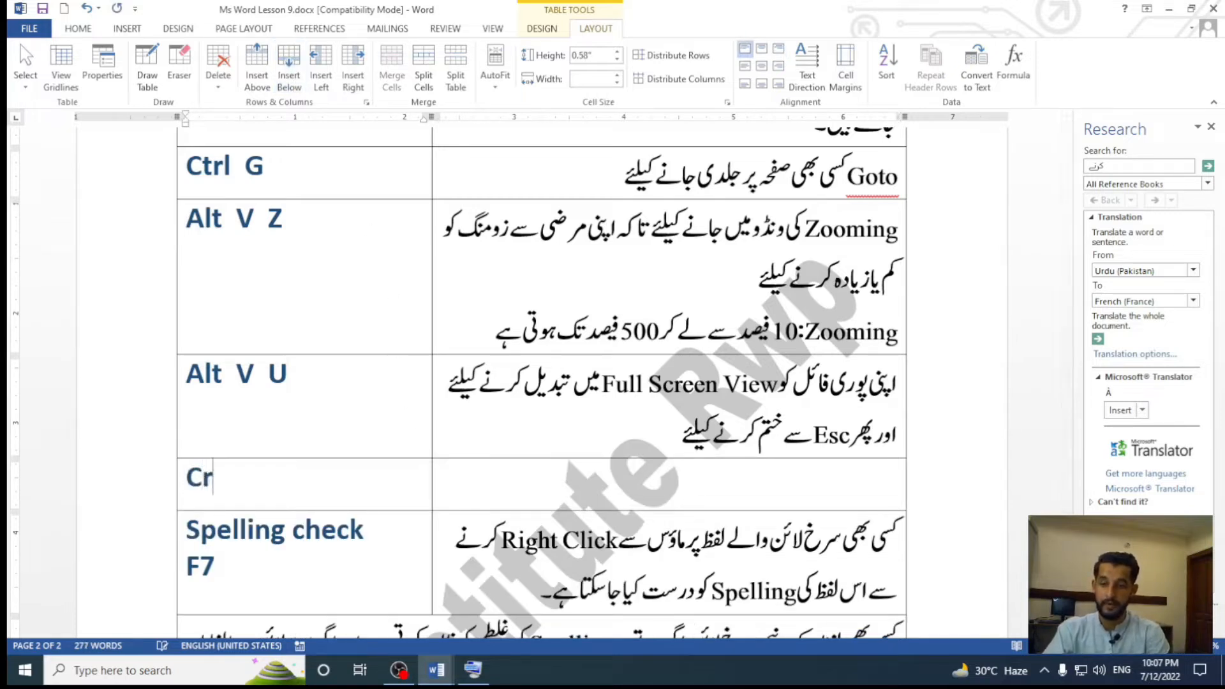
key("BackSpace")
key("BackSpace")
type("trl")
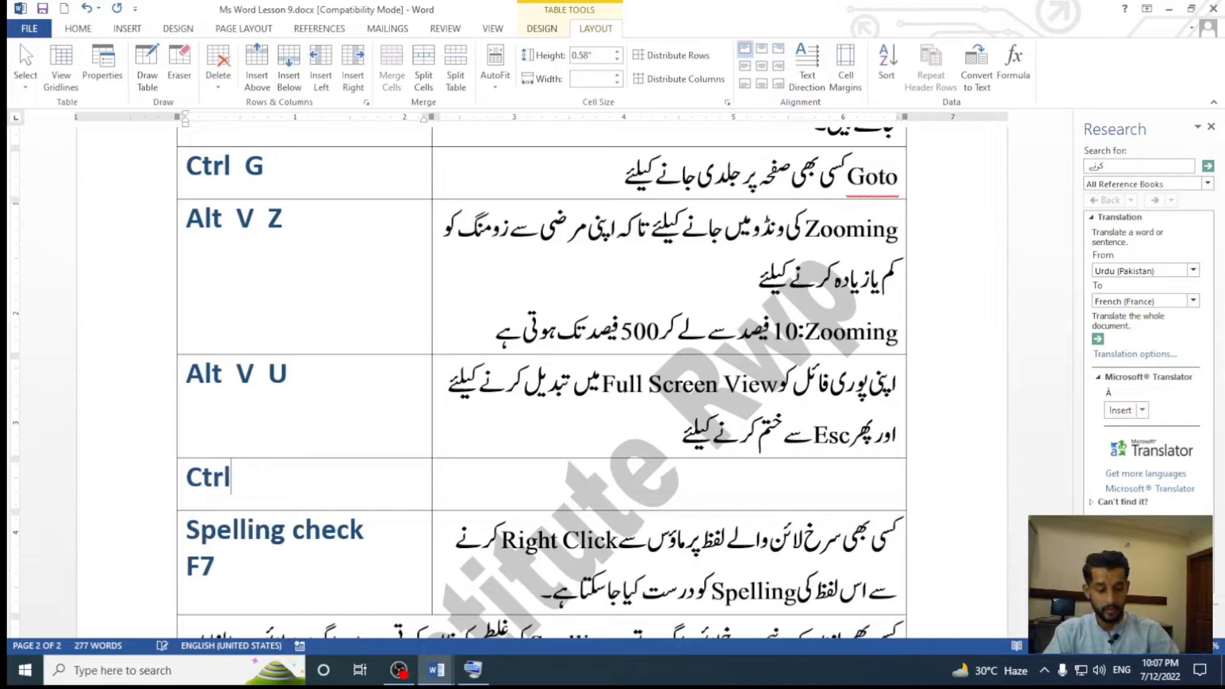
type("+F")
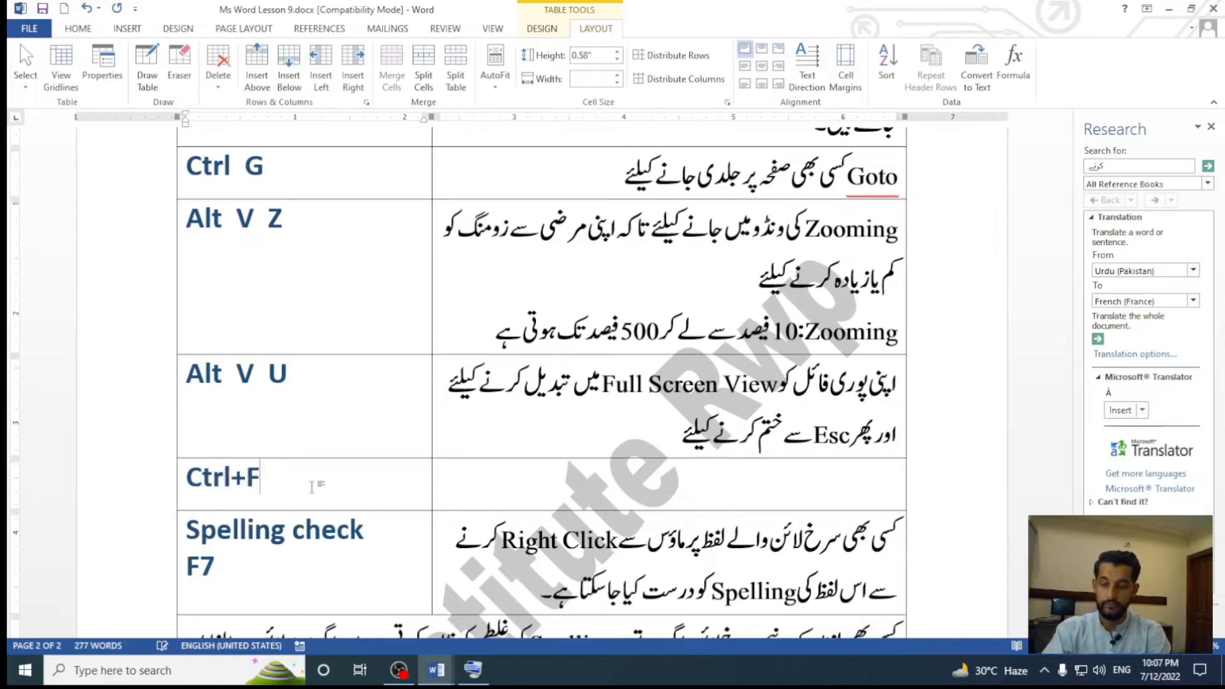
key("BackSpace")
type("2")
key("BackSpace")
type("f")
key("BackSpace")
type("F2")
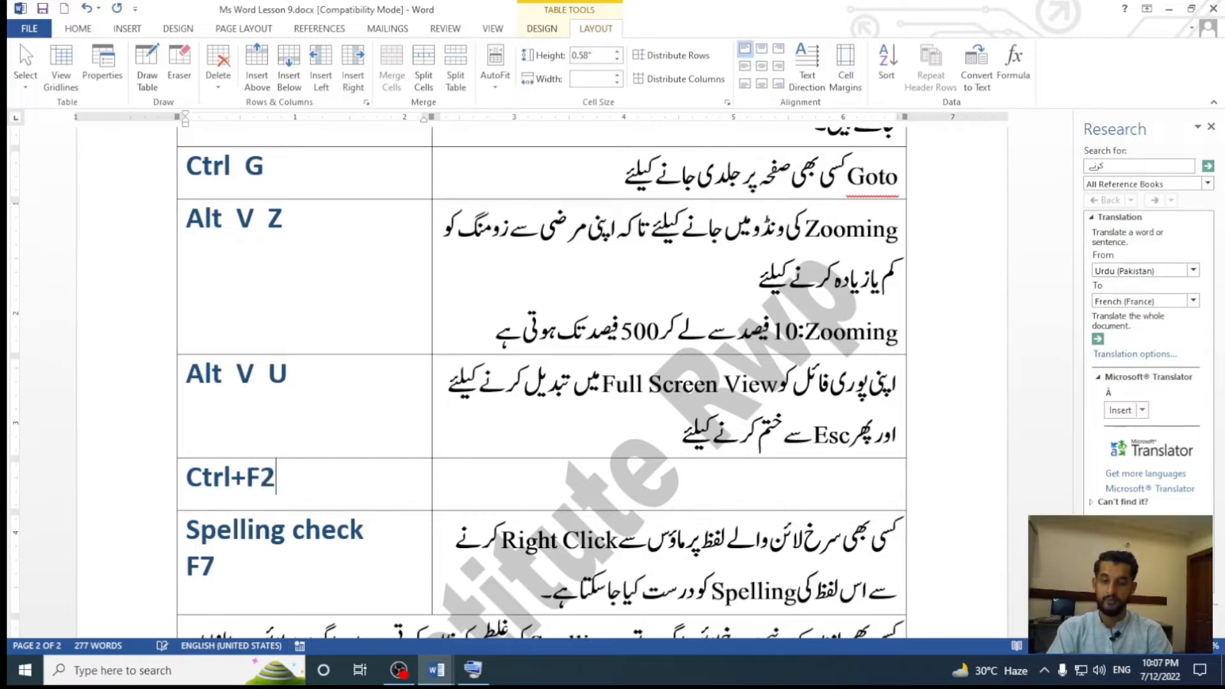
type("/ Ctro")
key("BackSpace")
type("l+P")
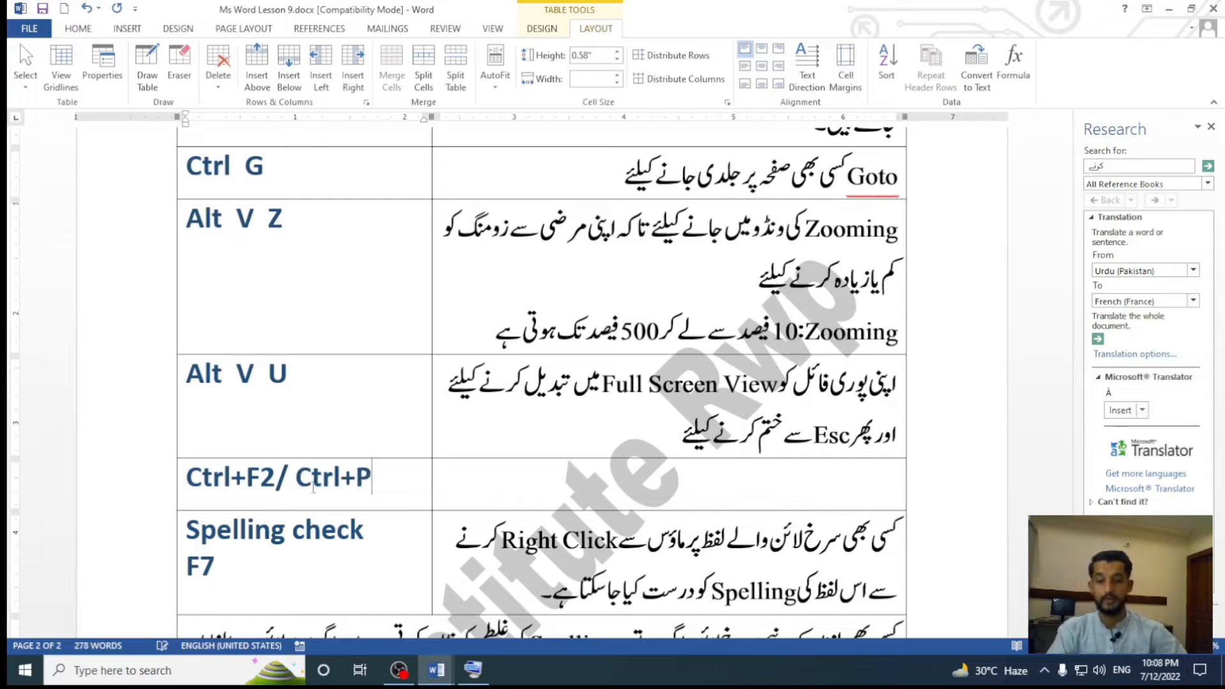
Add the Urdu description "اپنی فائل کو پرنٹ ویو میں دیکھنے کے لیے" in the new row's second cell.
left_click(743, 482)
key("alt+shift")
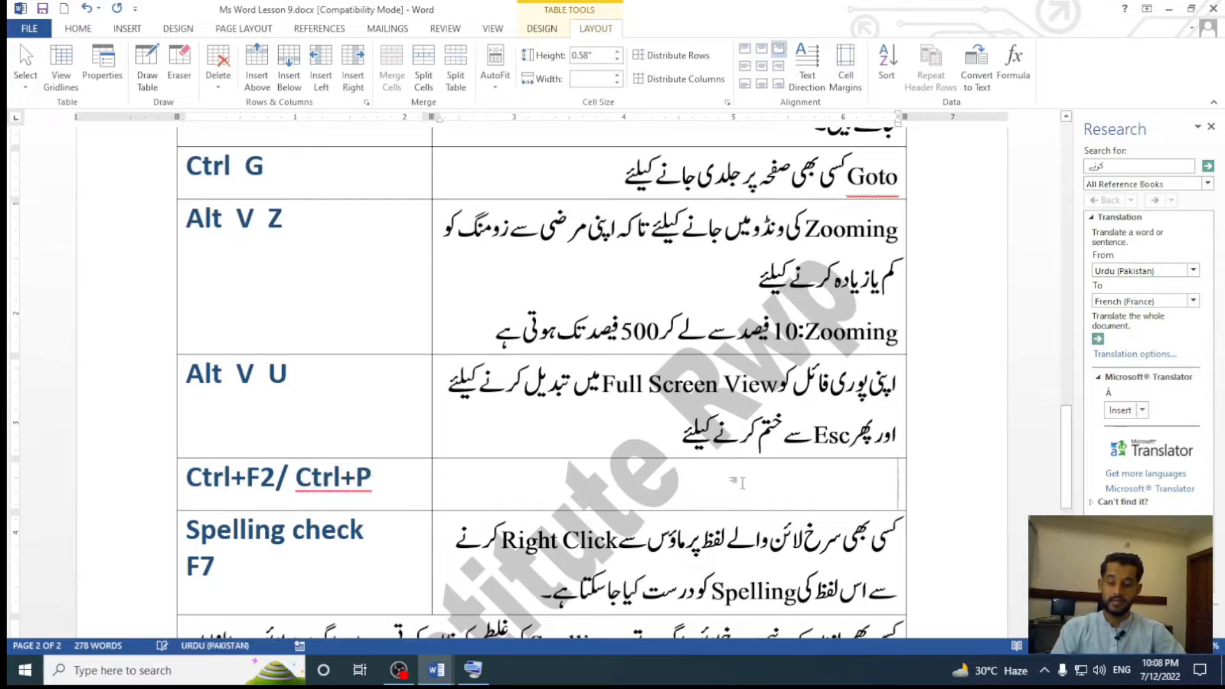
type("اپنی فائل")
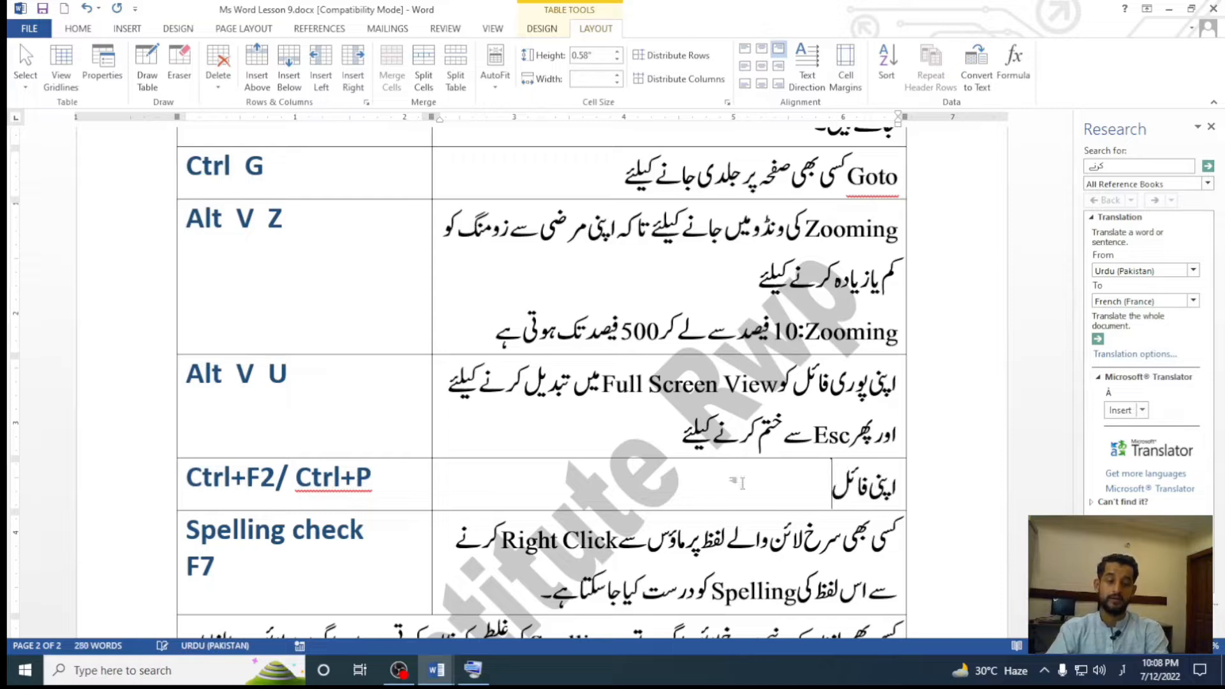
type(" کو پرنٹ")
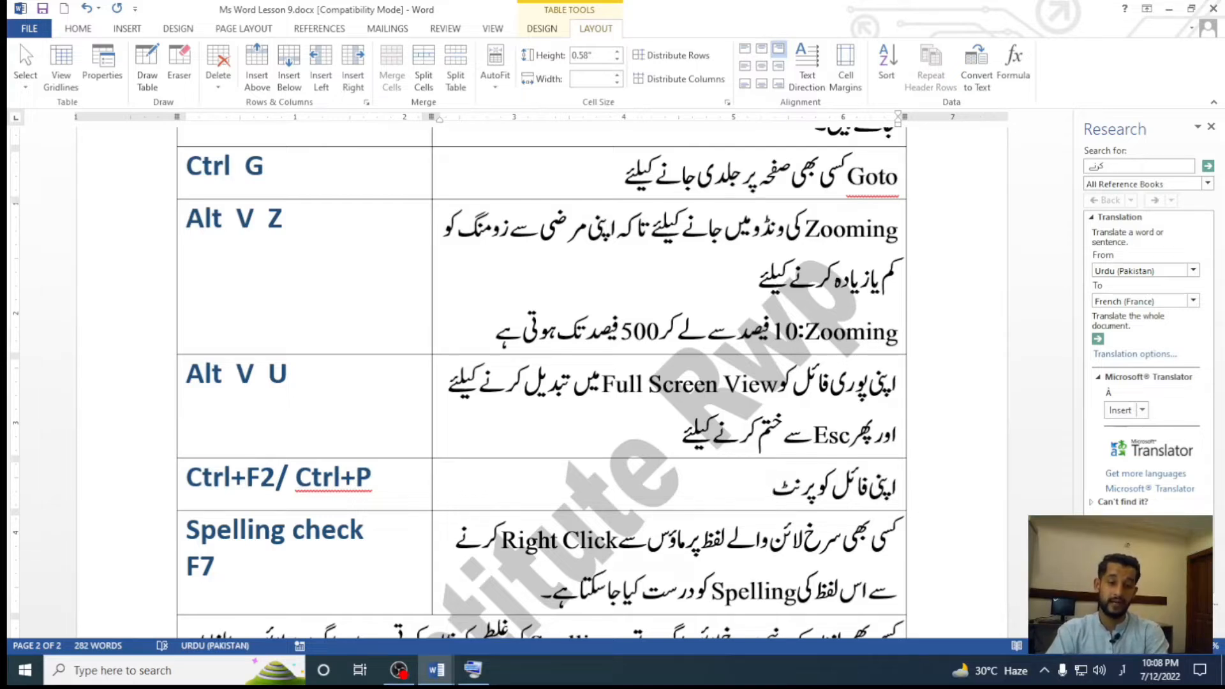
type(" ویو میں دی")
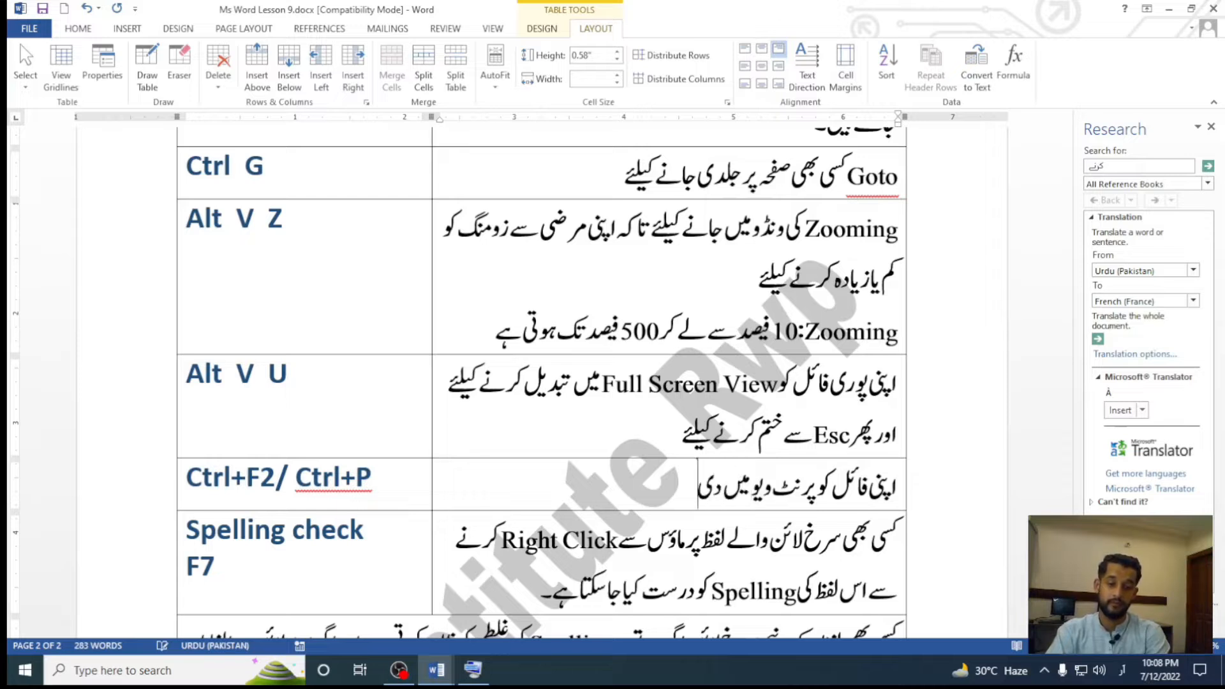
type("کھنے کے لیے ل")
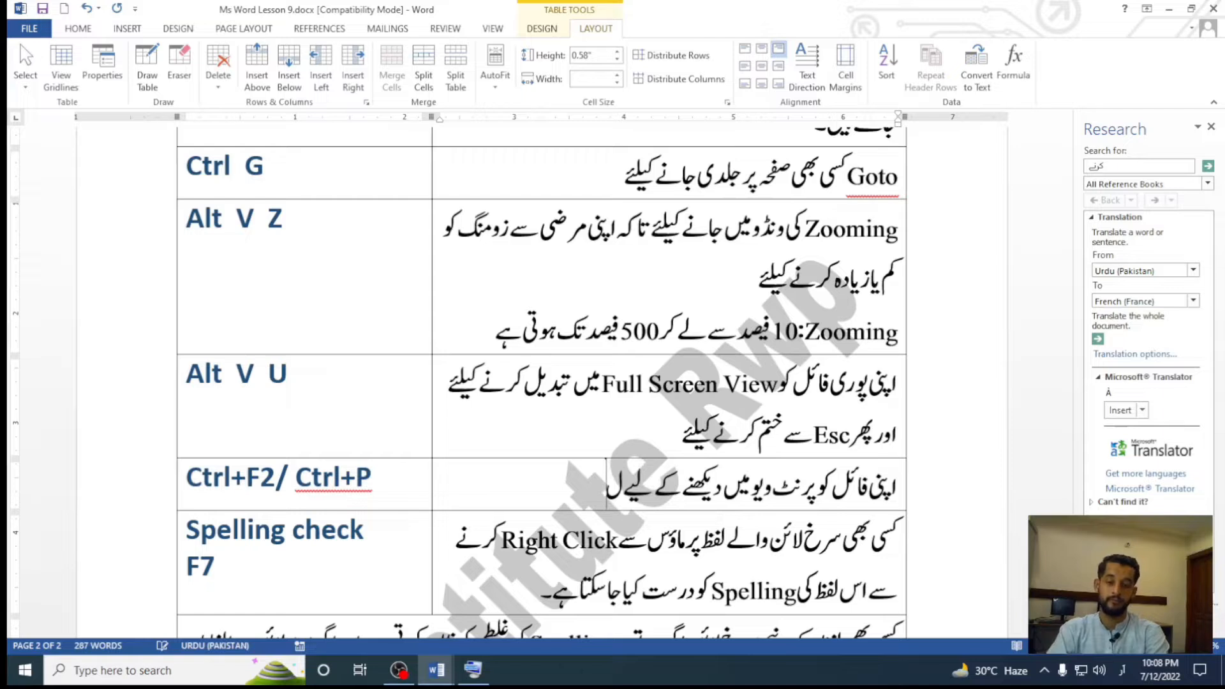
key("BackSpace")
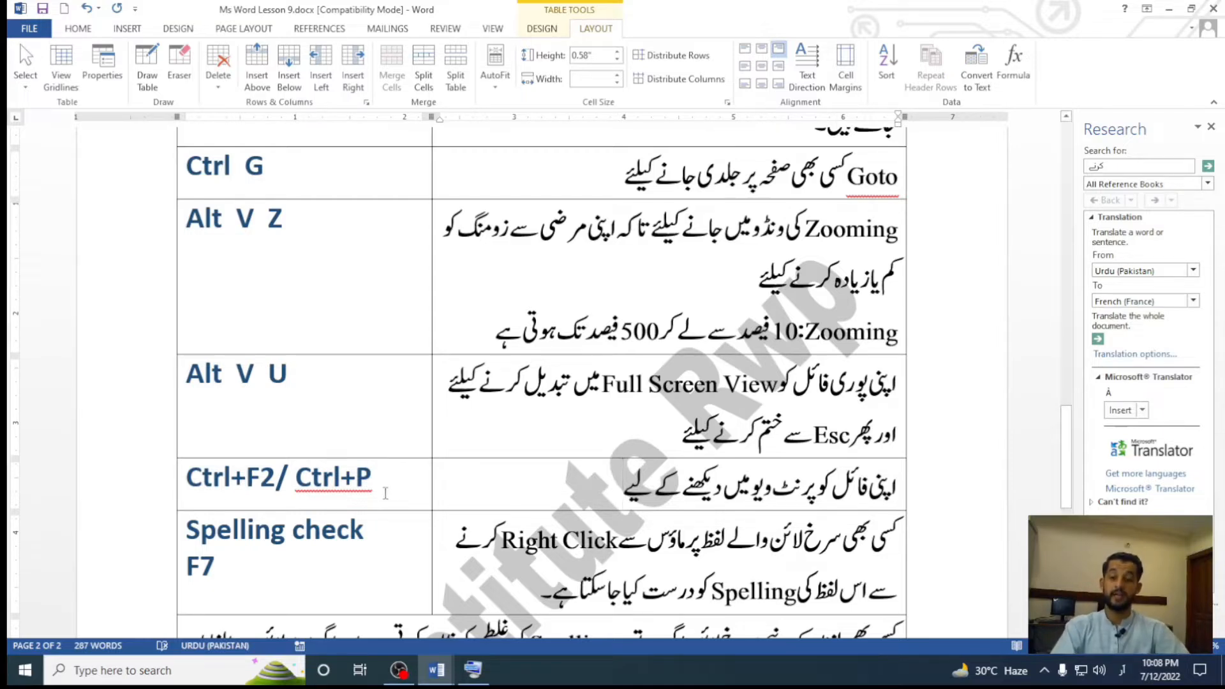
Review the notes' shortcut entries by selecting Ctrl+F2, Alt V U, Web Layout and Print Layout one after another.
left_click_drag(186, 478, 275, 480)
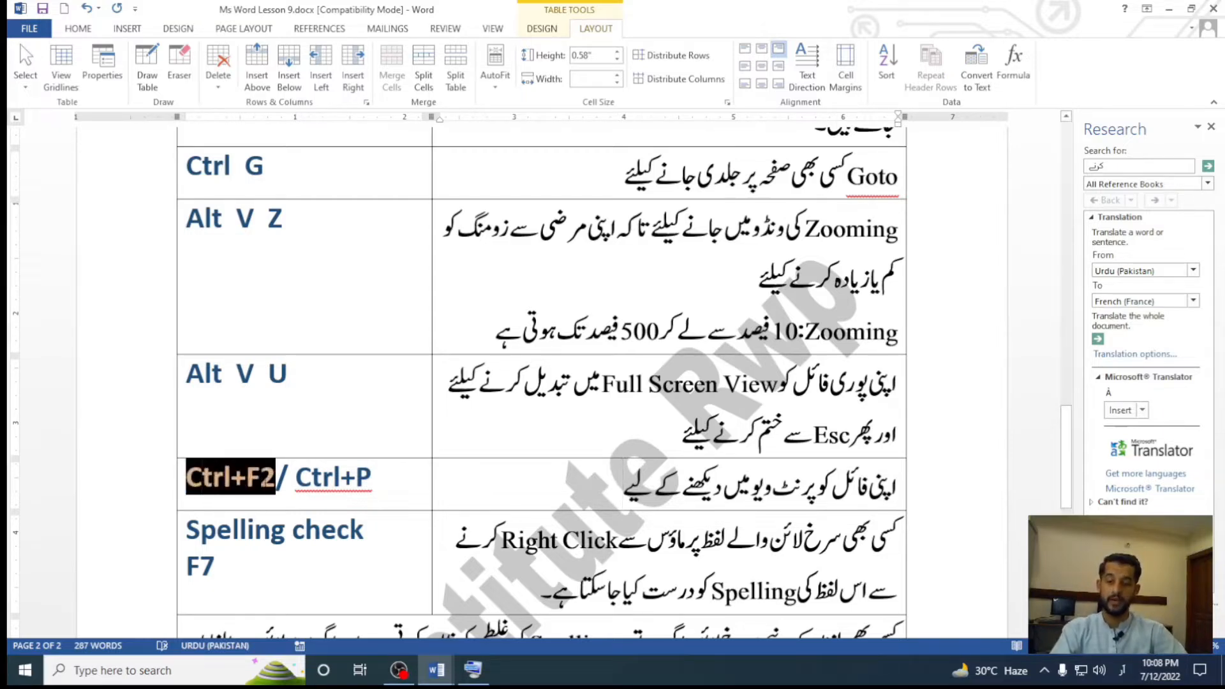
left_click(179, 374)
scroll(376, 433, "up", 10)
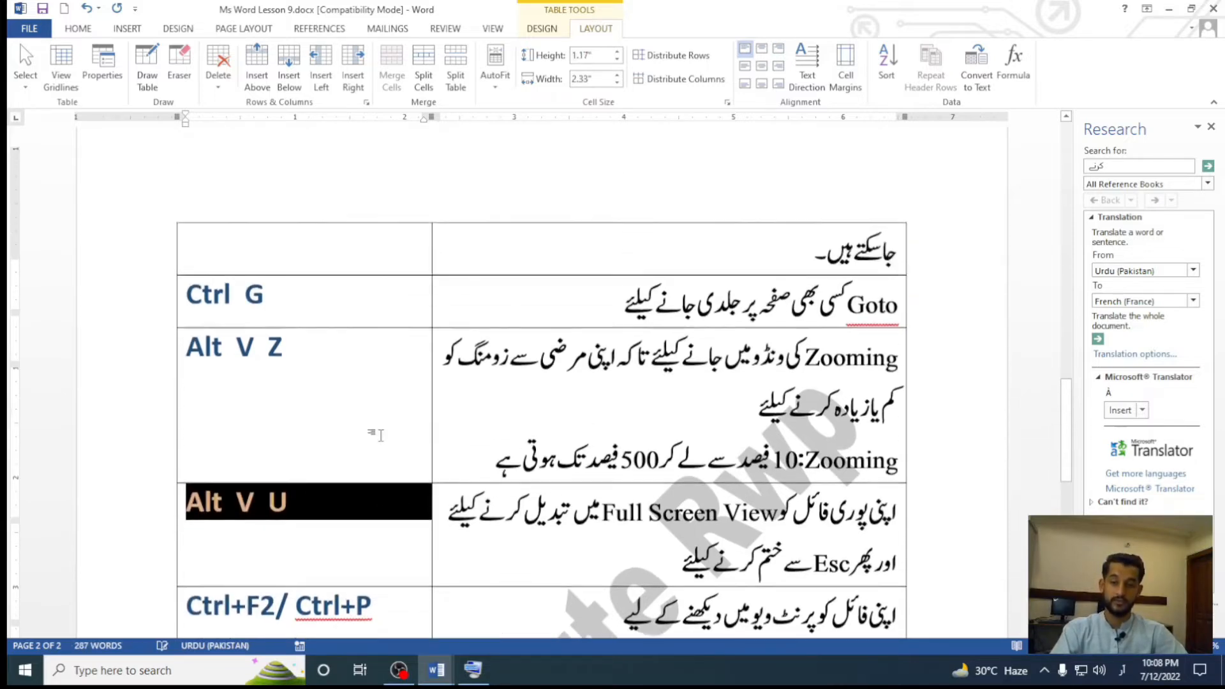
scroll(381, 436, "up", 5)
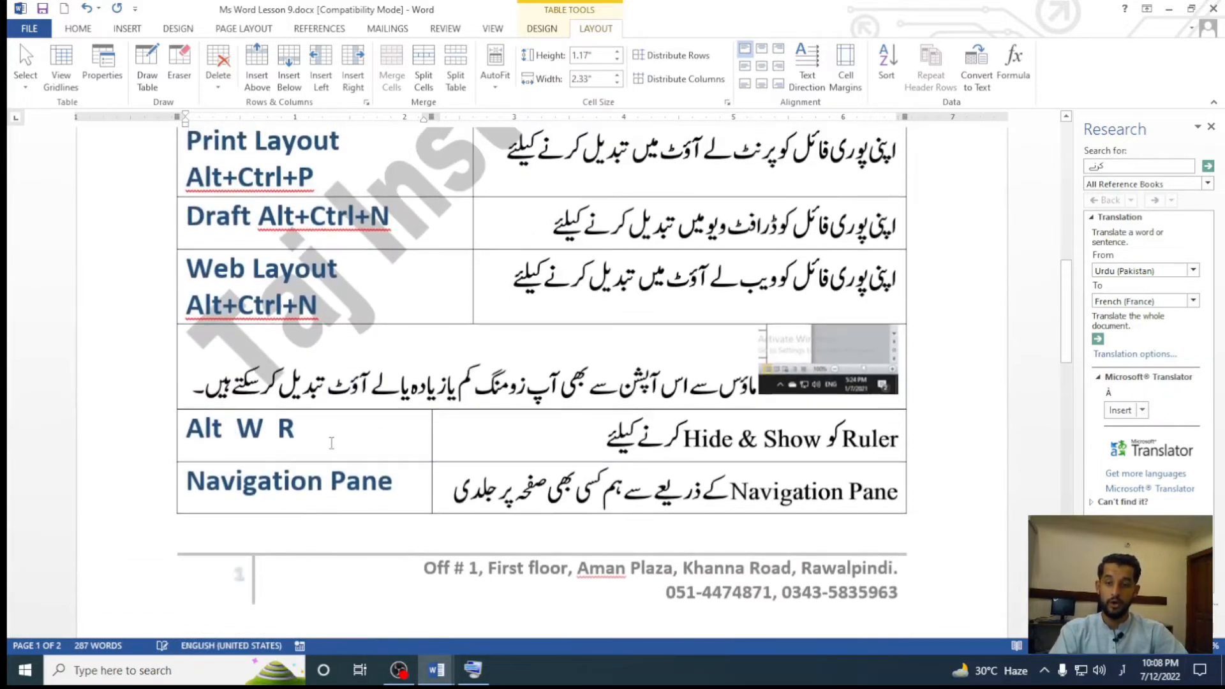
triple_click(347, 357)
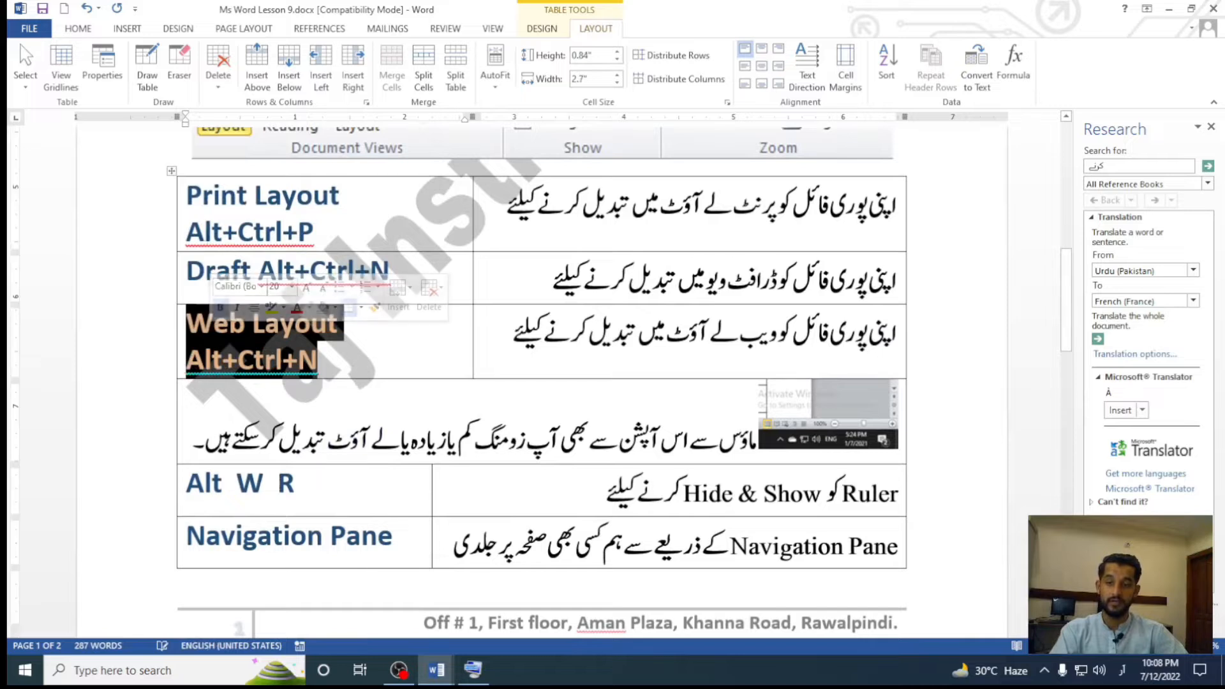
left_click(315, 231)
triple_click(278, 222)
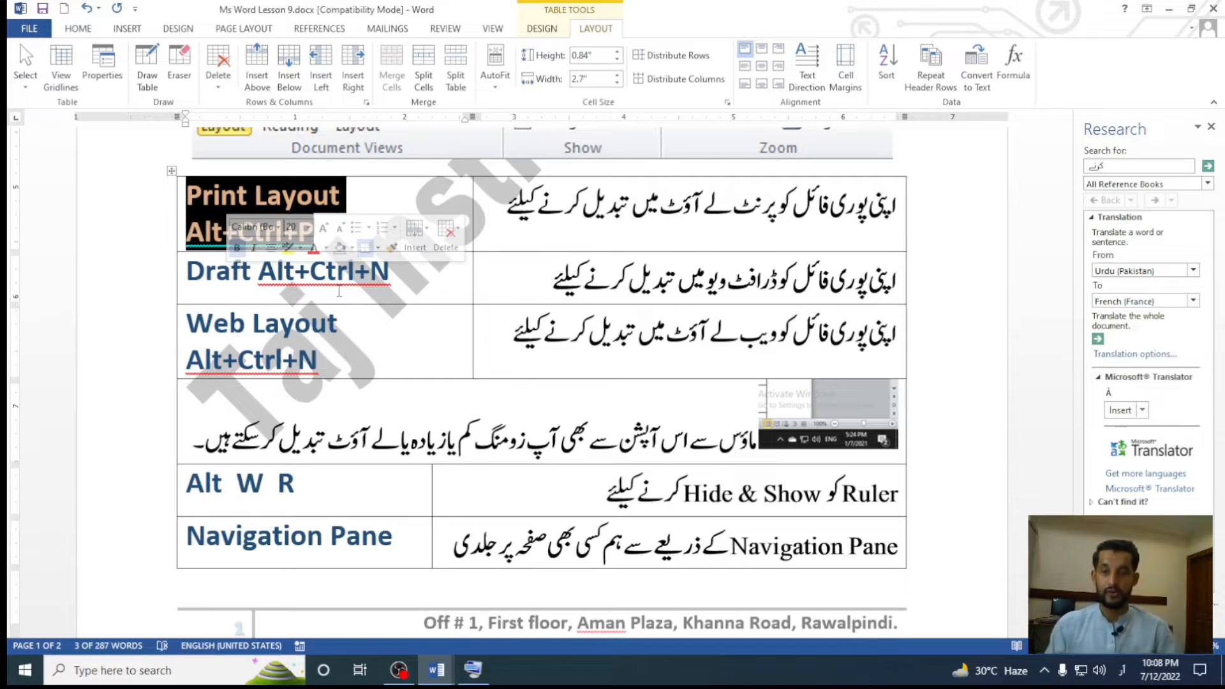
Close the Research pane and look through the remaining shortcut rows of the lesson notes.
left_click(1211, 127)
left_click(471, 308)
scroll(377, 380, "down", 3)
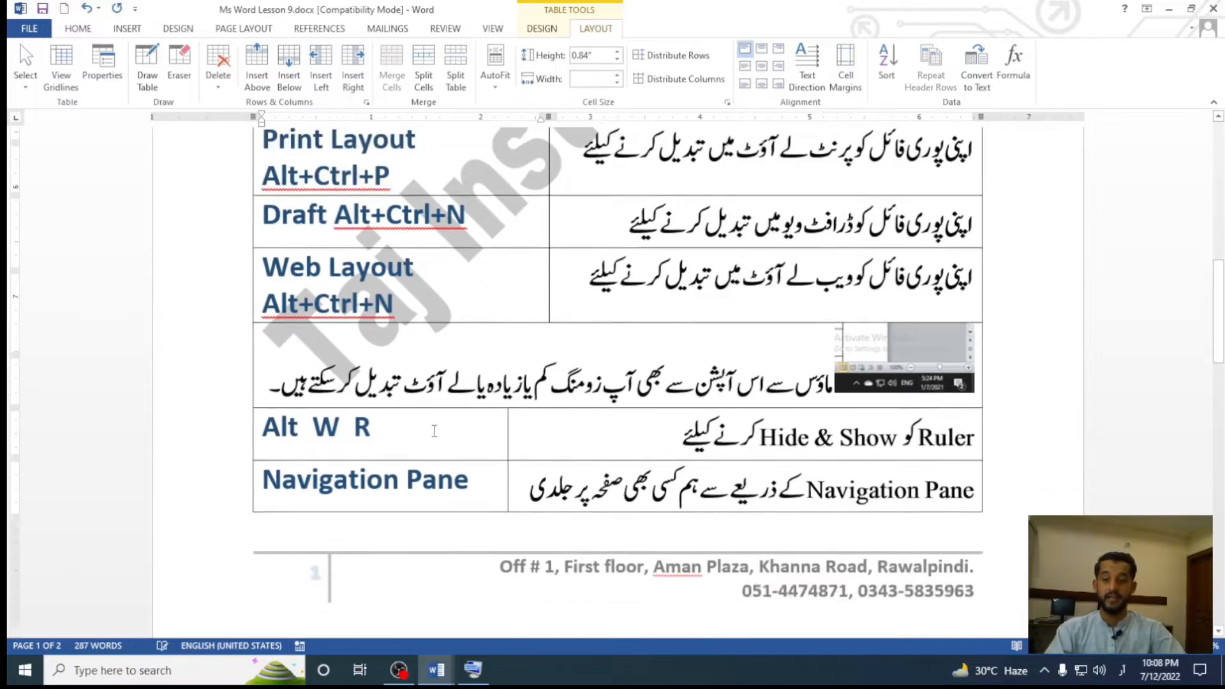
left_click(377, 380)
left_click(471, 432)
scroll(471, 433, "down", 10)
scroll(471, 433, "up", 3)
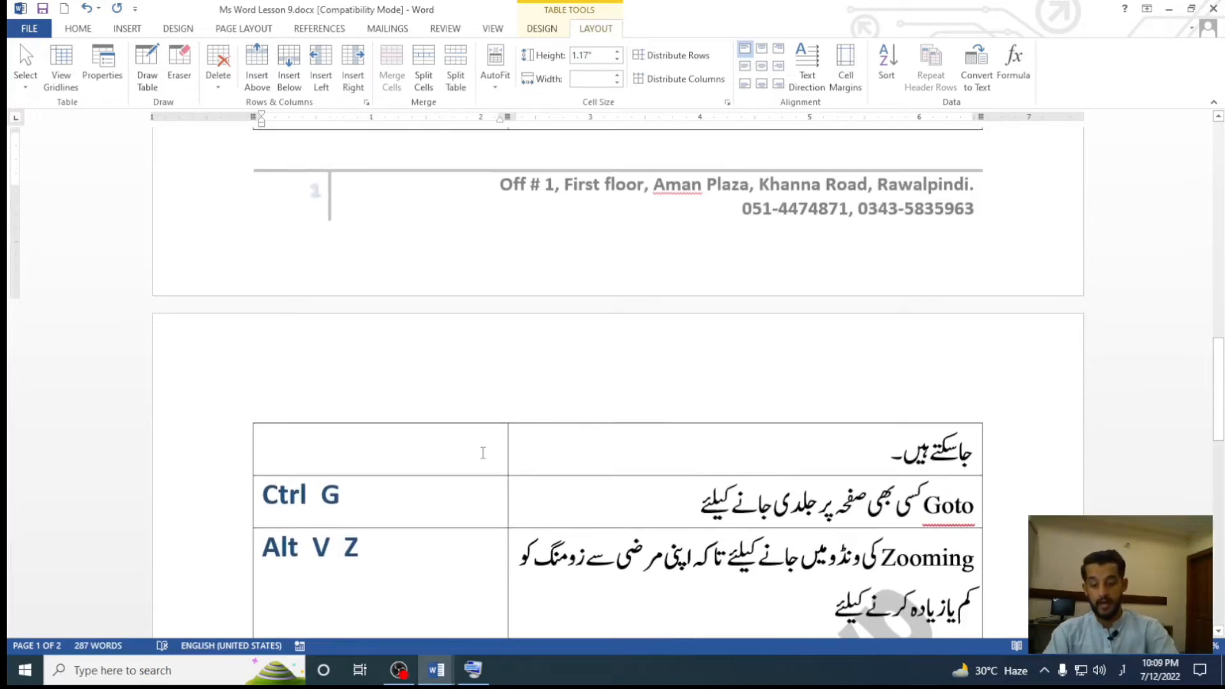
Switch to Constitutional Development in Pakistan.docx, show its print preview and its full screen view, and return to the normal window.
key("alt+Tab")
scroll(624, 437, "up", 3)
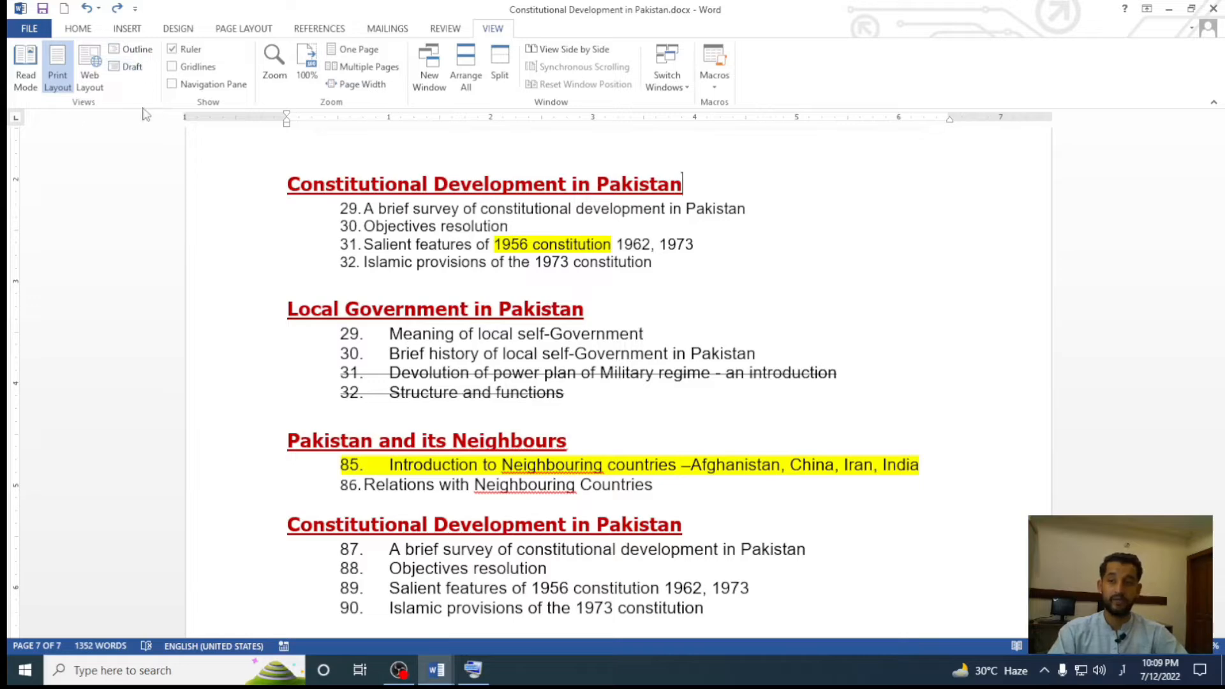
key("ctrl+p")
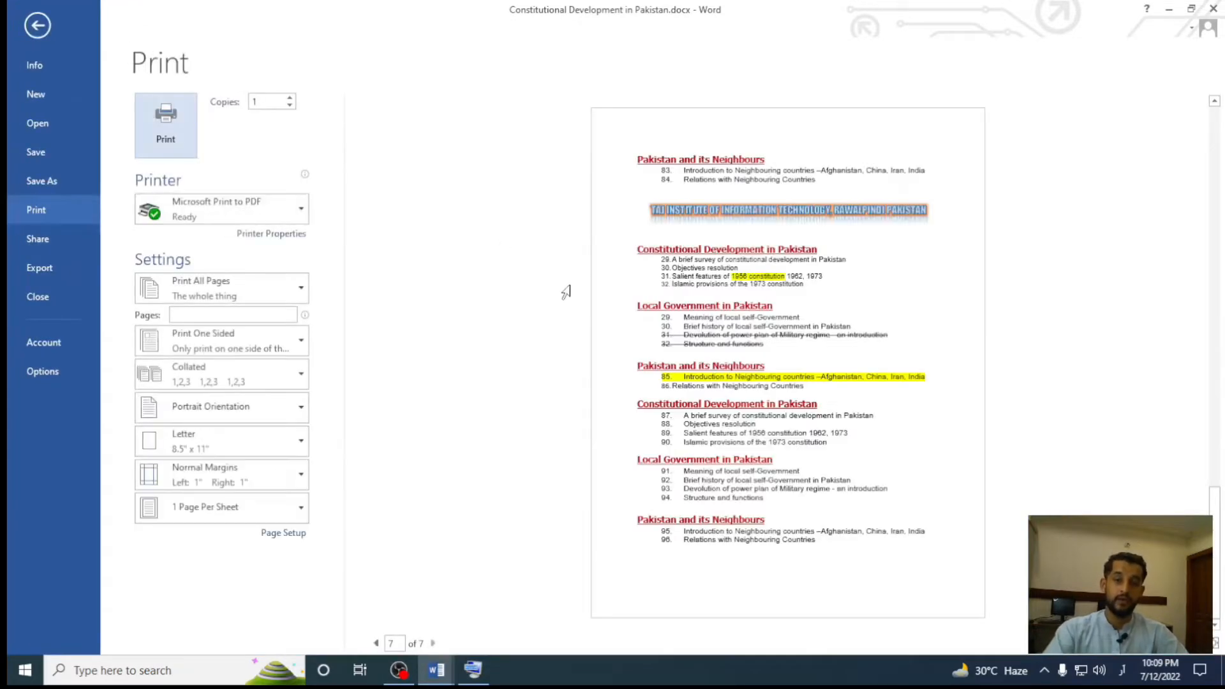
key("Escape")
key("alt+v")
key("u")
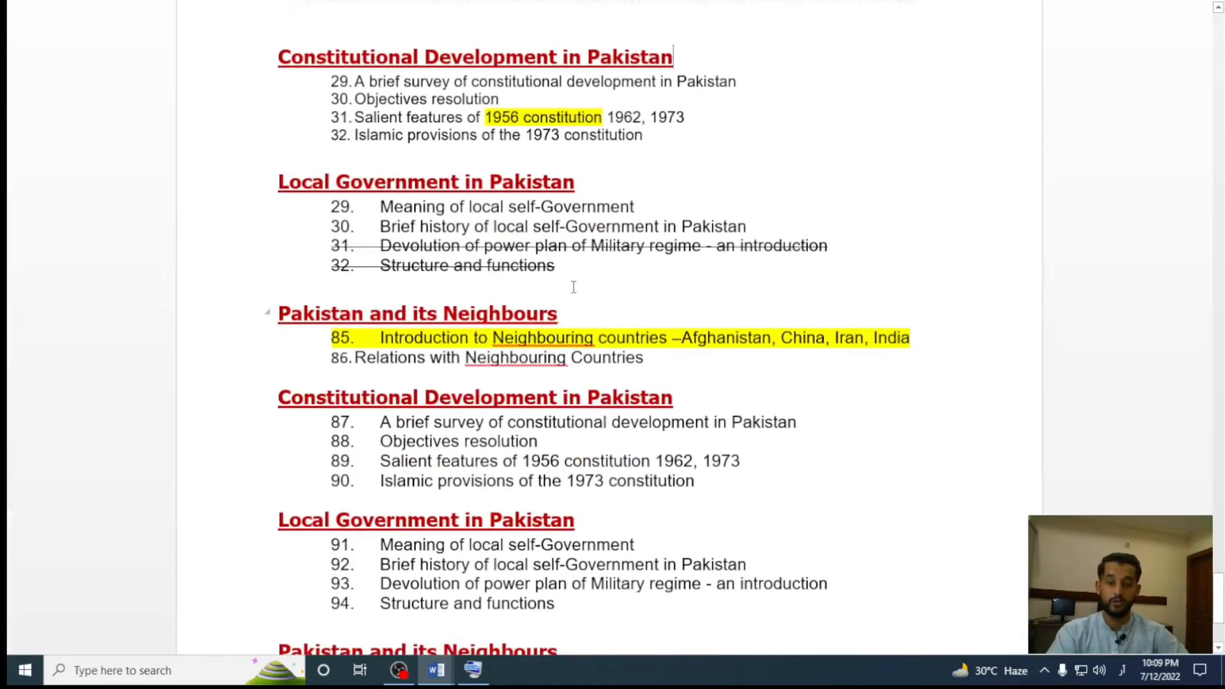
key("Escape")
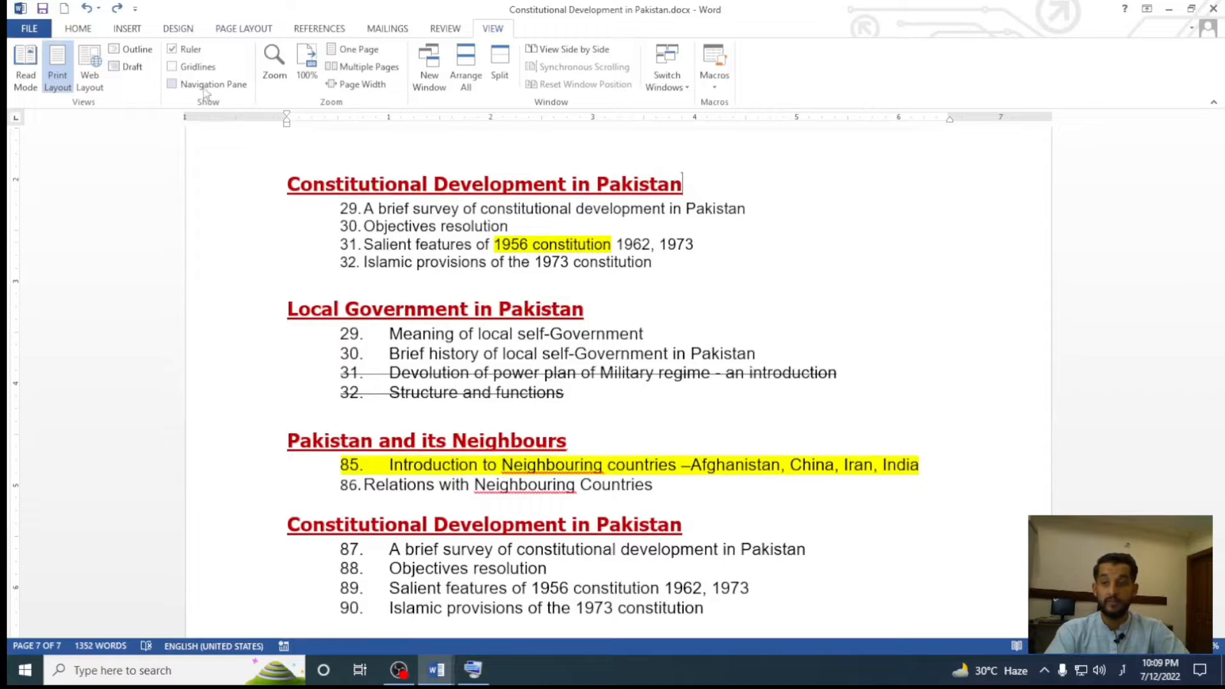
Hide the ruler and show it again, then go to the beginning of the document.
left_click(172, 50)
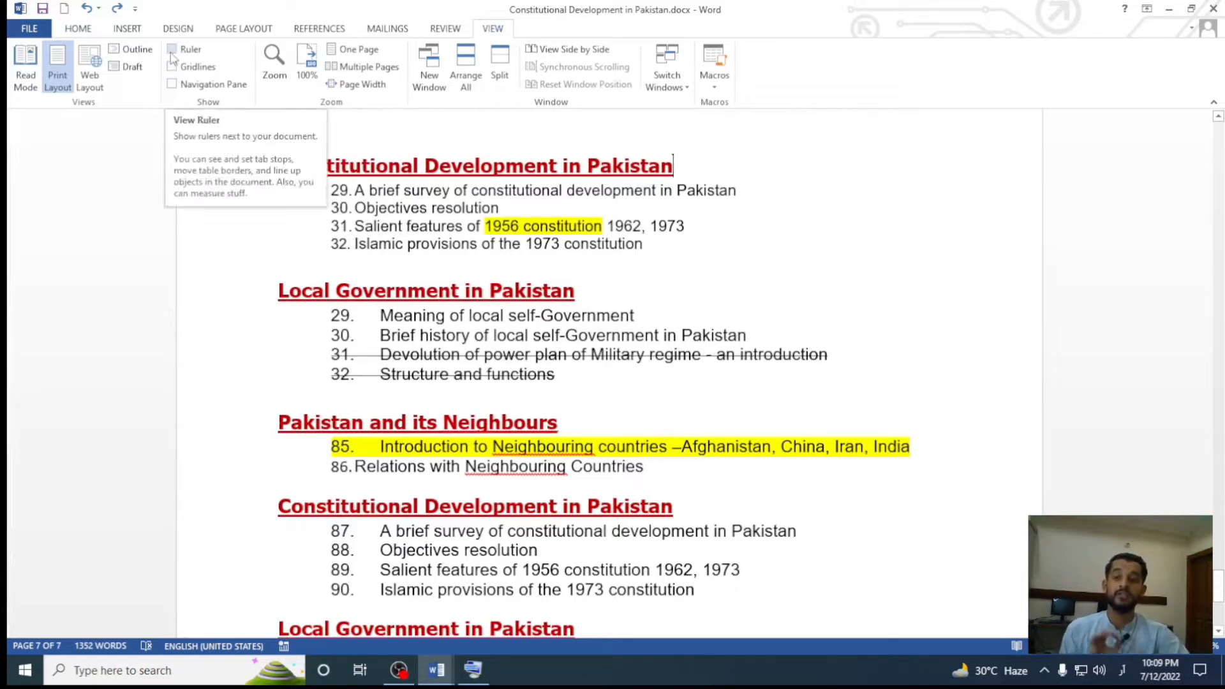
left_click(173, 50)
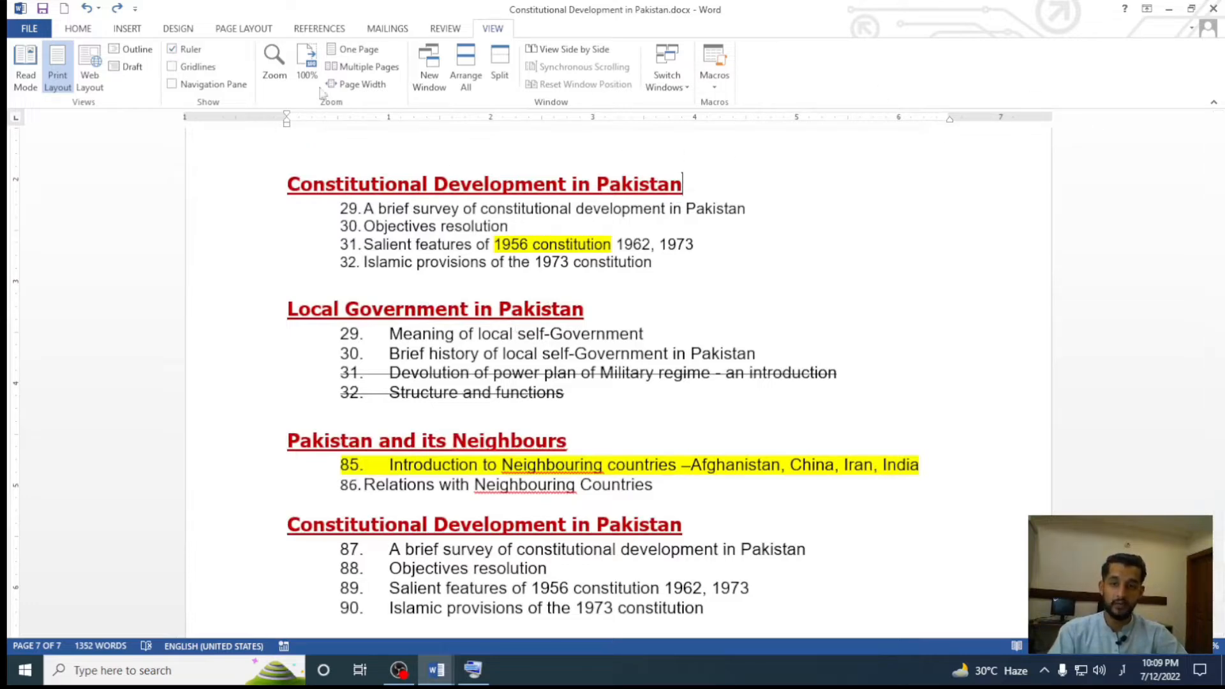
scroll(24, 235, "up", 2)
scroll(24, 235, "up", 7)
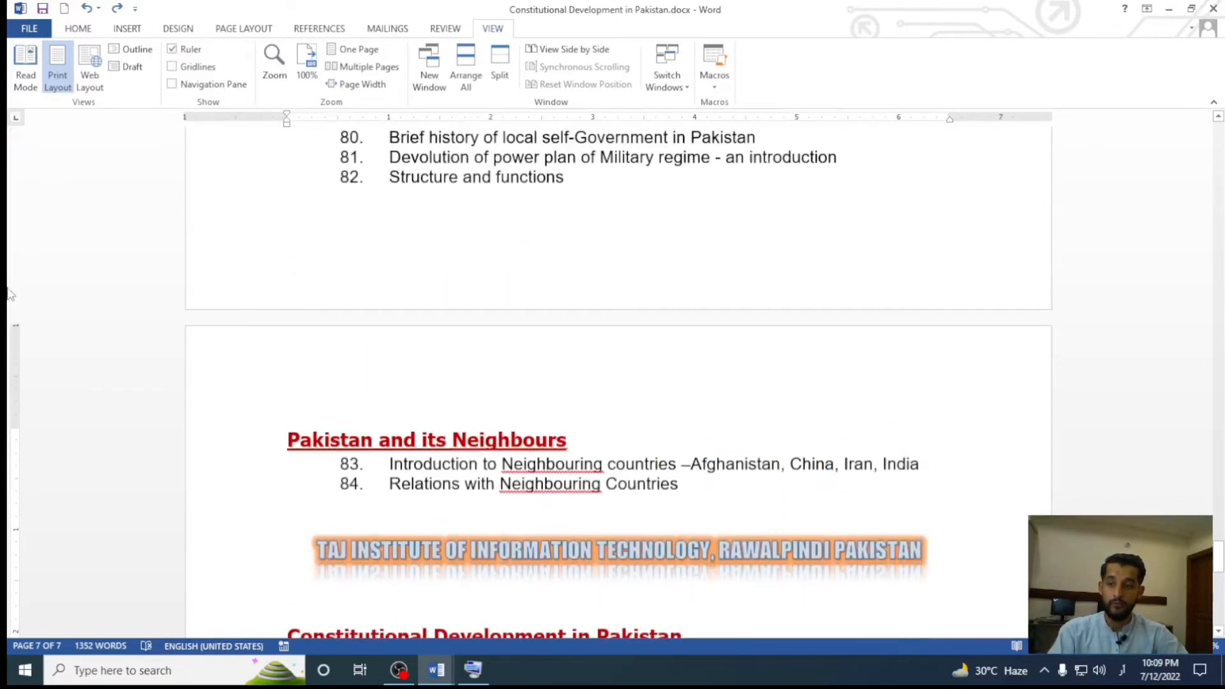
key("ctrl+Home")
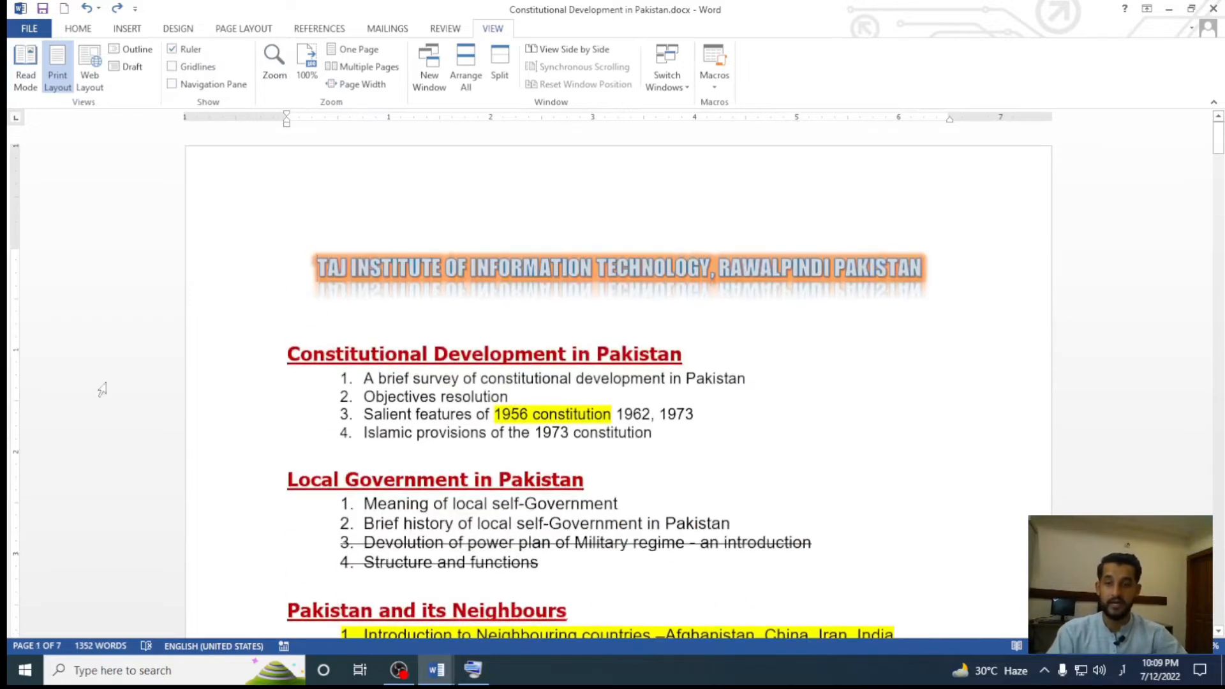